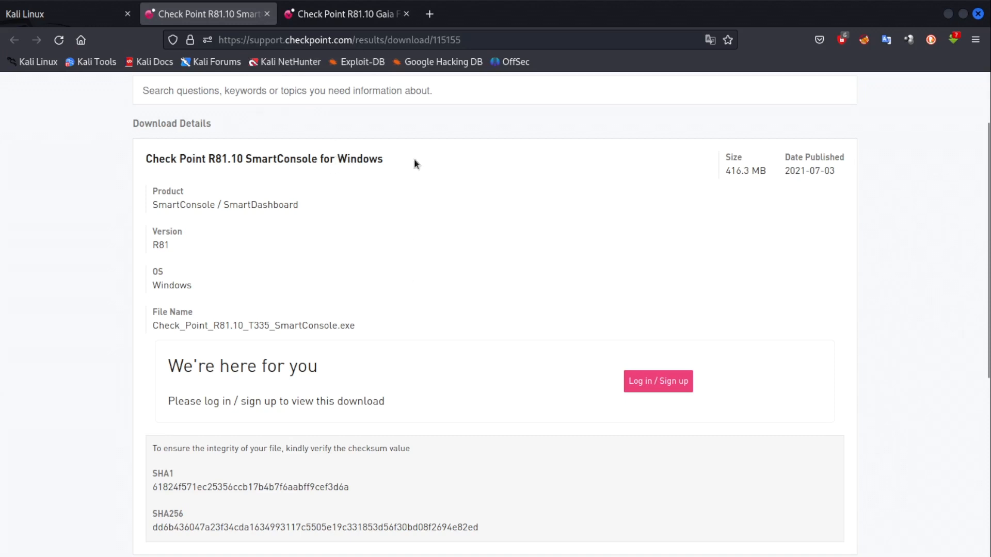
# Review the Gaia R81.10 download page, highlighting the Check_Point_R81.10_T335.iso file name.
pyautogui.click(351, 14)
pyautogui.scroll(-6, 271, 343)
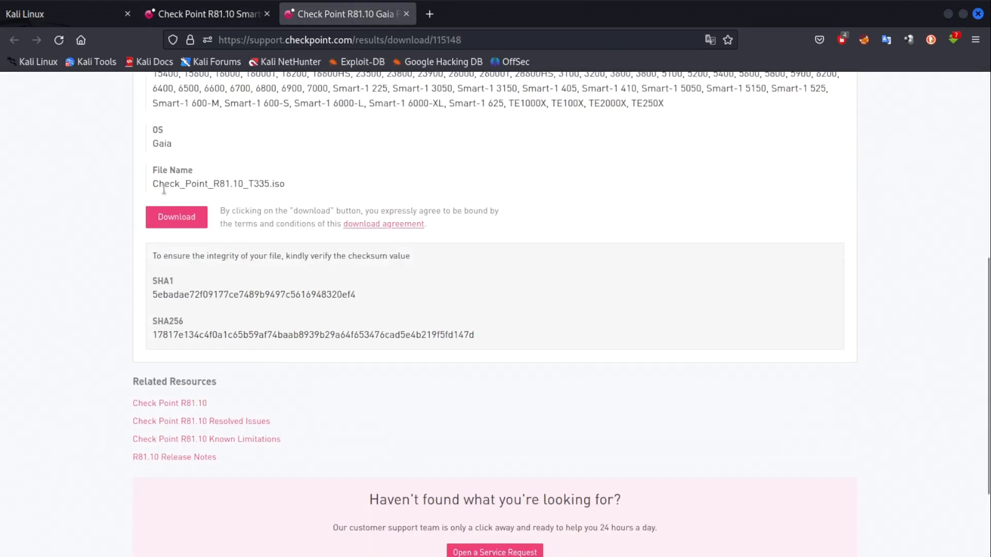
pyautogui.moveTo(153, 184); pyautogui.dragTo(284, 183)
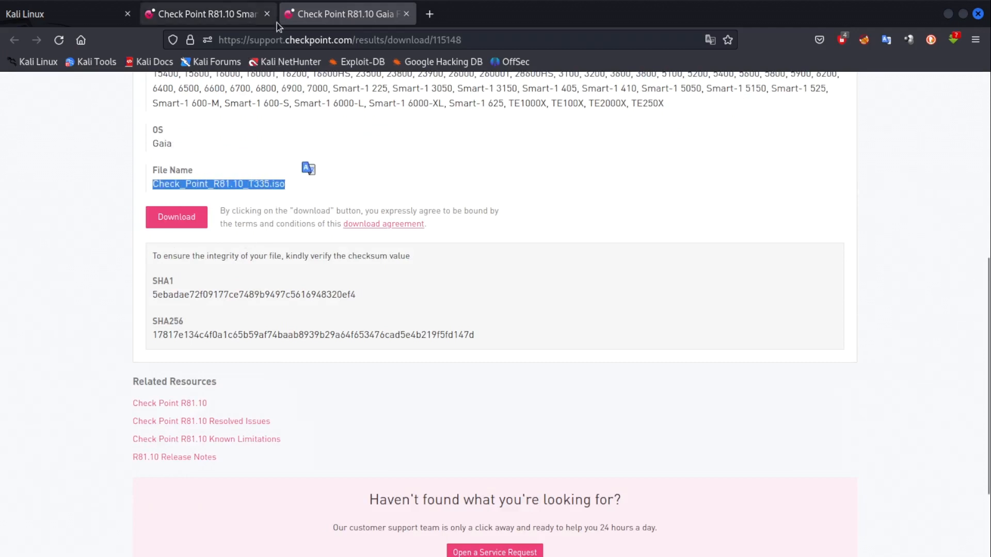
pyautogui.click(691, 187)
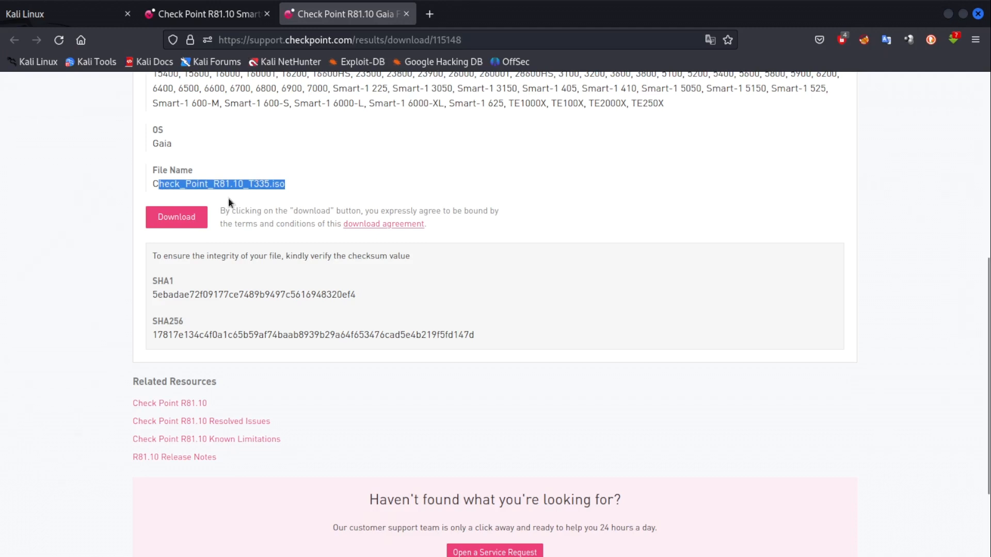
pyautogui.click(260, 183)
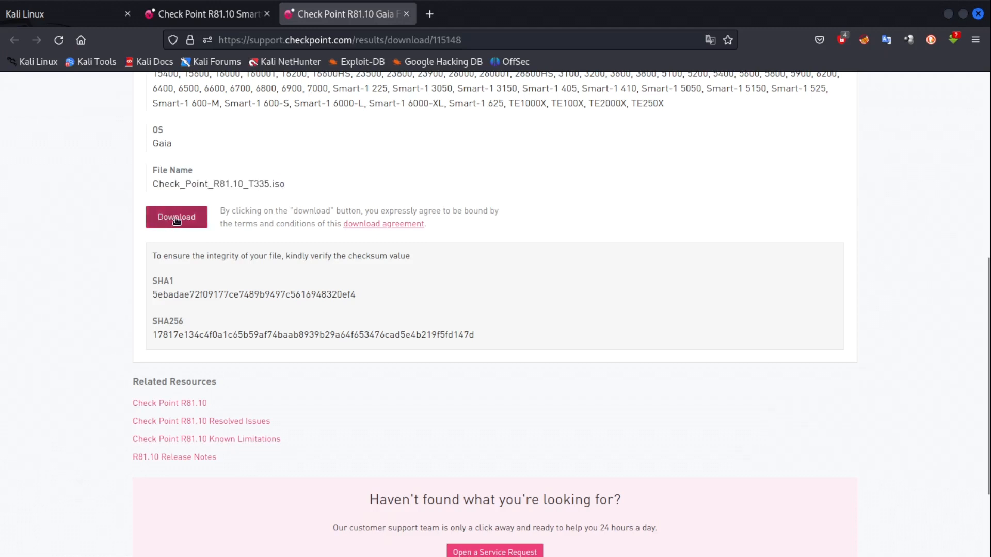
# Point out the SmartConsole download title and its 416.3 MB size, then advance the slide.
pyautogui.click(207, 14)
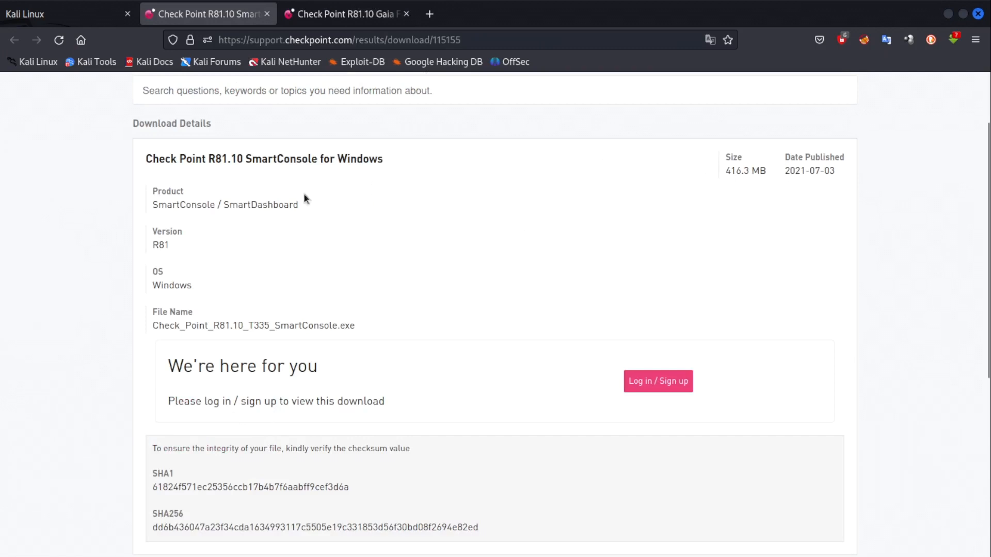
pyautogui.moveTo(164, 160); pyautogui.dragTo(420, 166)
pyautogui.click(322, 166)
pyautogui.scroll(-3, 392, 377)
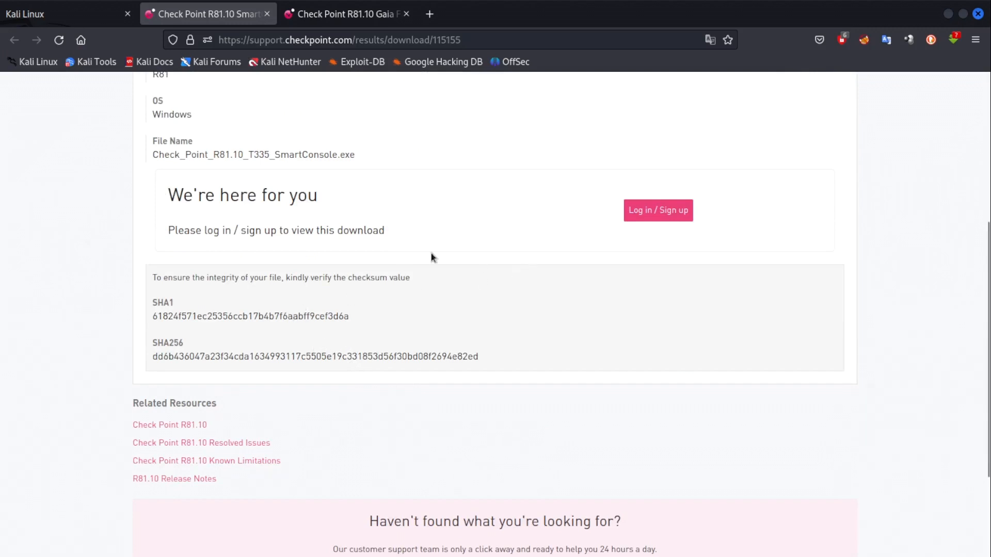
pyautogui.scroll(5, 903, 207)
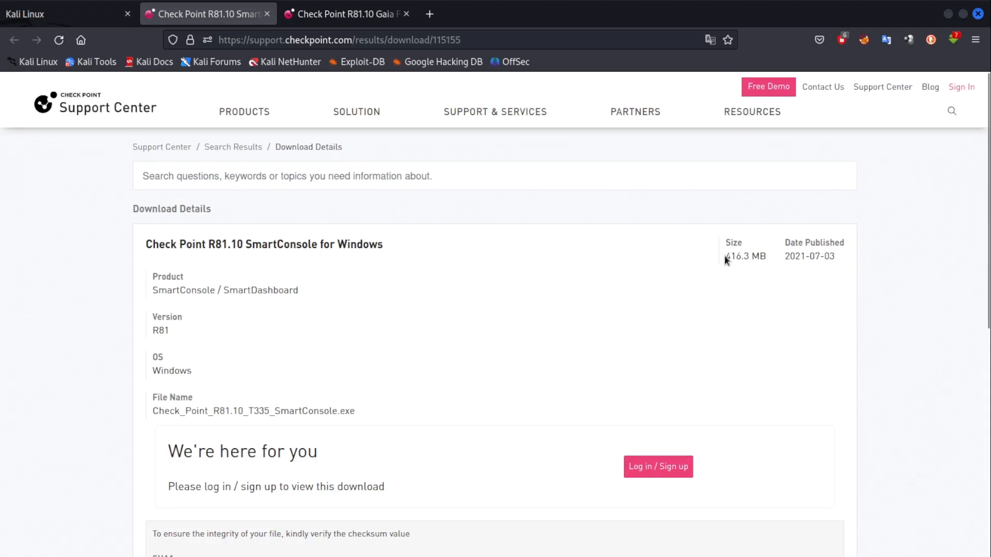
pyautogui.moveTo(723, 255); pyautogui.dragTo(767, 257)
pyautogui.click(711, 302)
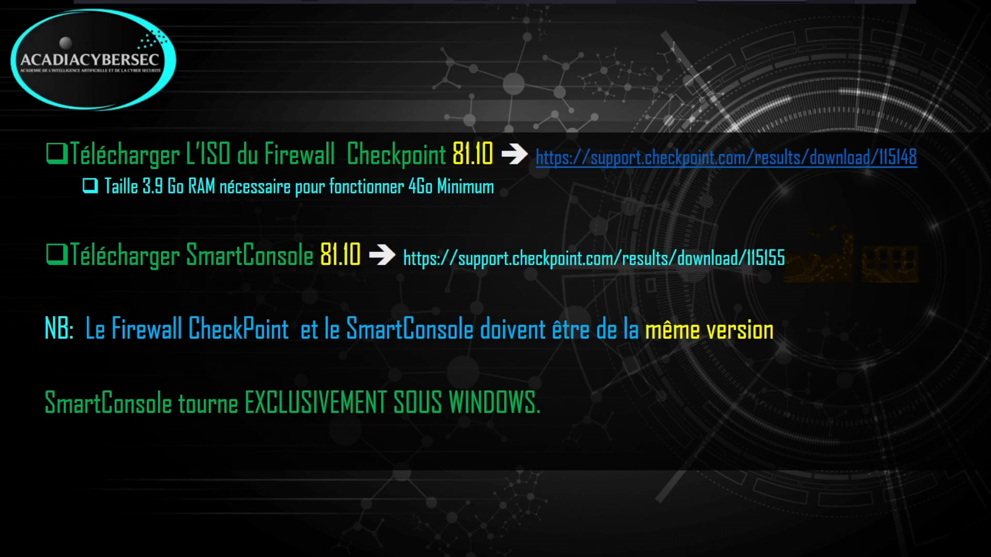
pyautogui.press('Right')
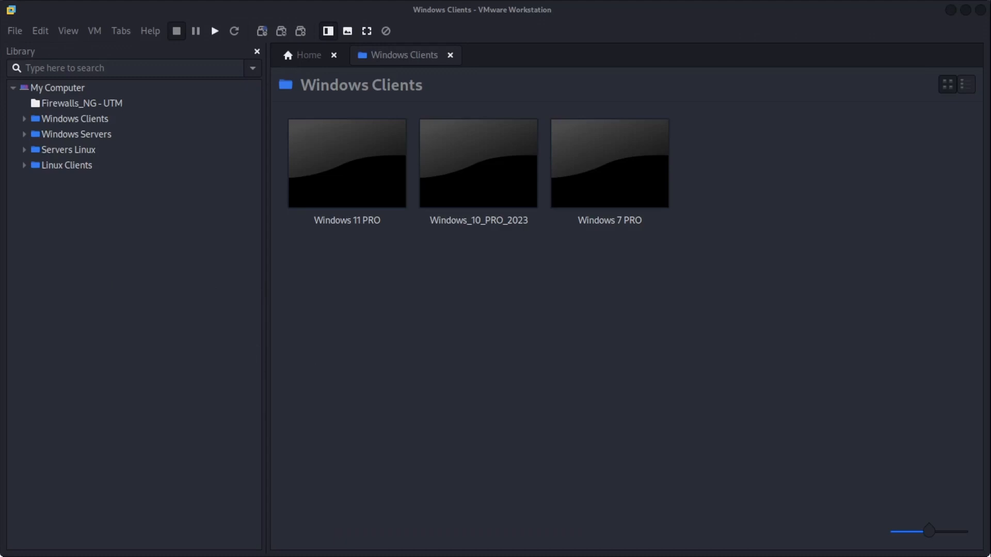
# Close the lab diagram and start a New Virtual Machine in the Firewalls_NG - UTM folder.
pyautogui.hotkey('alt', 'Tab')
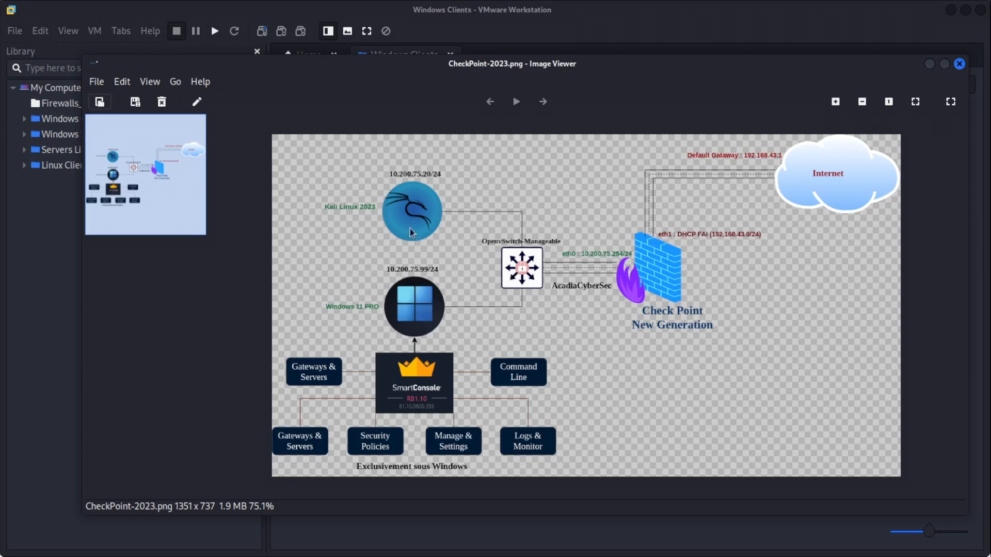
pyautogui.click(79, 310)
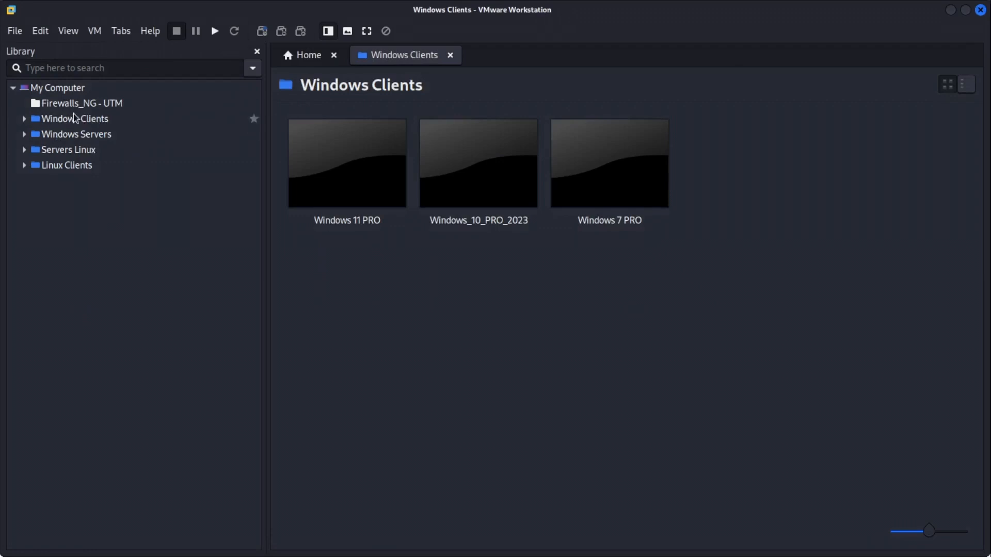
pyautogui.rightClick(87, 106)
pyautogui.click(137, 149)
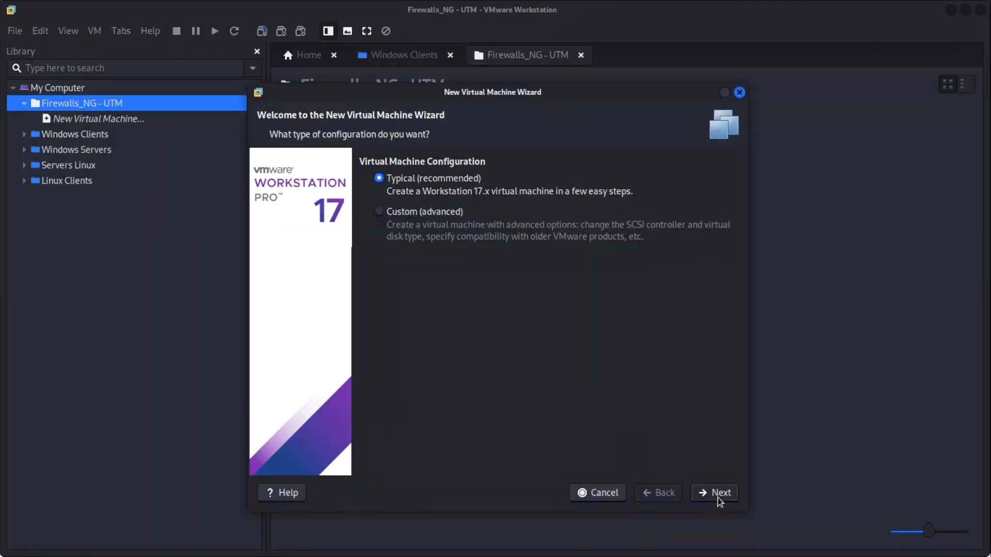
# Choose Typical, install the OS later, use Linux Debian 11.x 64-bit, and name it CheckPoint.
pyautogui.click(721, 493)
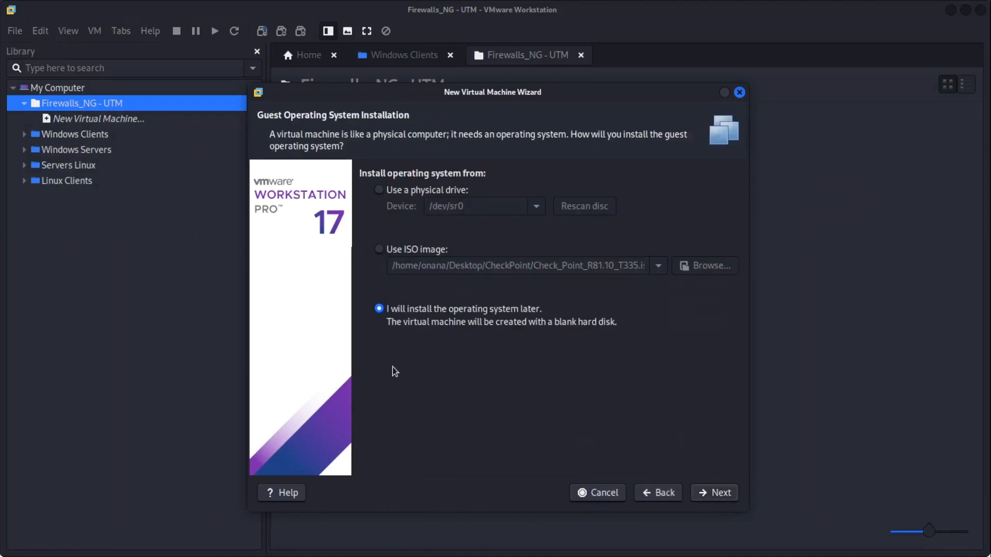
pyautogui.click(715, 493)
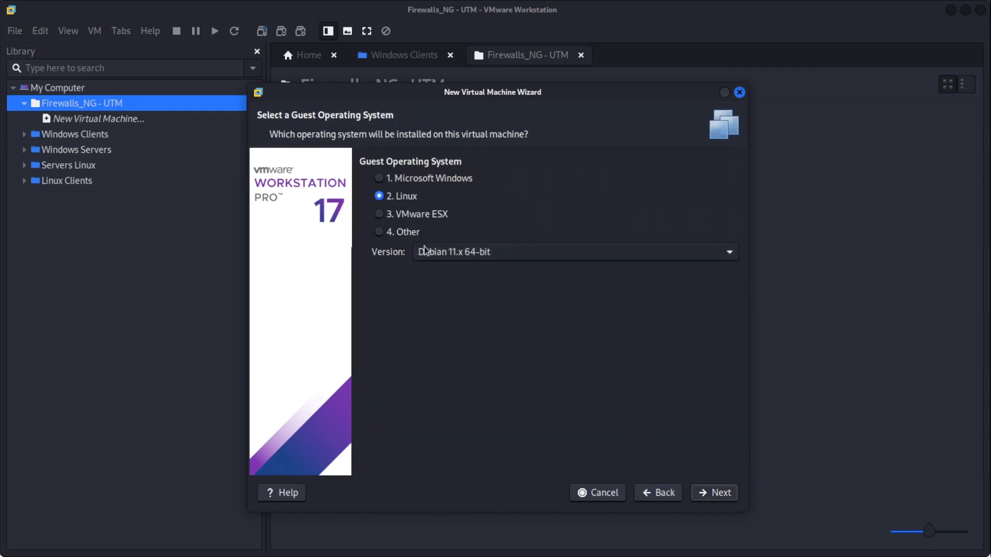
pyautogui.click(712, 494)
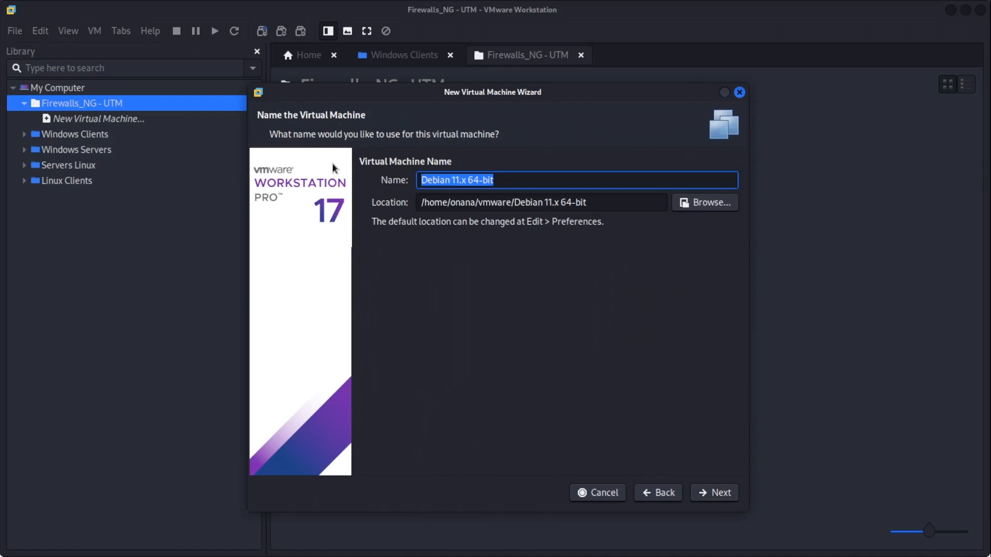
pyautogui.write('Chec')
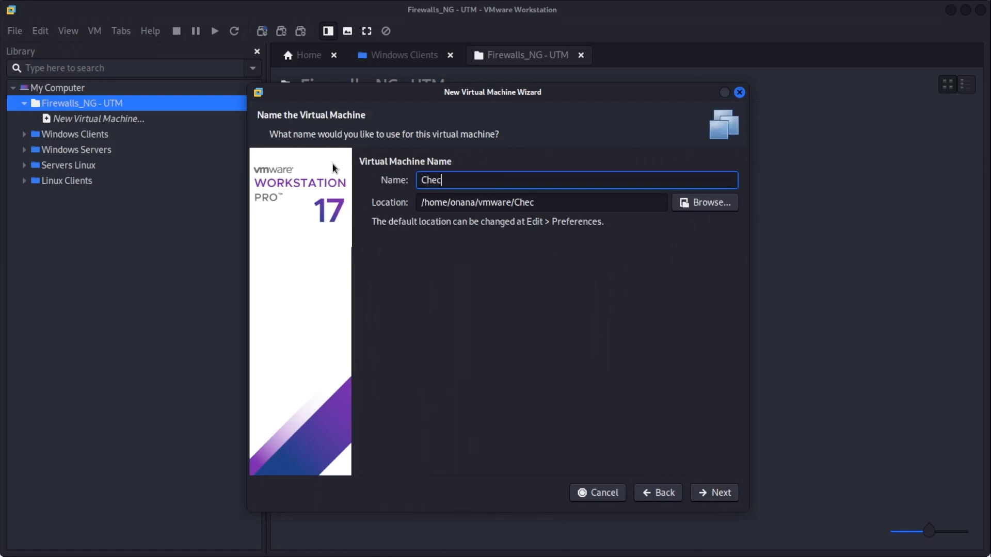
pyautogui.write('kPoint')
pyautogui.click(720, 493)
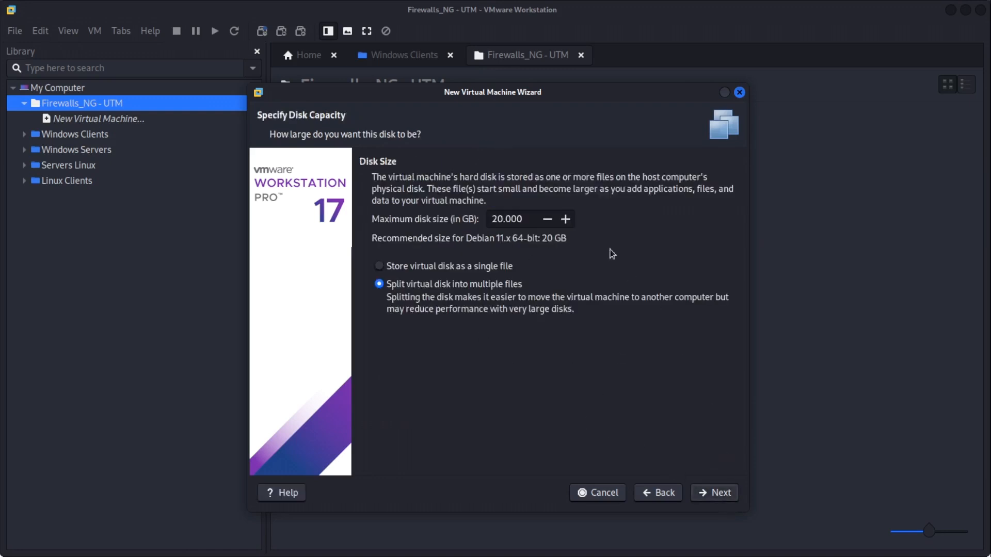
# Set the maximum disk size to 100 GB and continue to the summary.
pyautogui.click(497, 220)
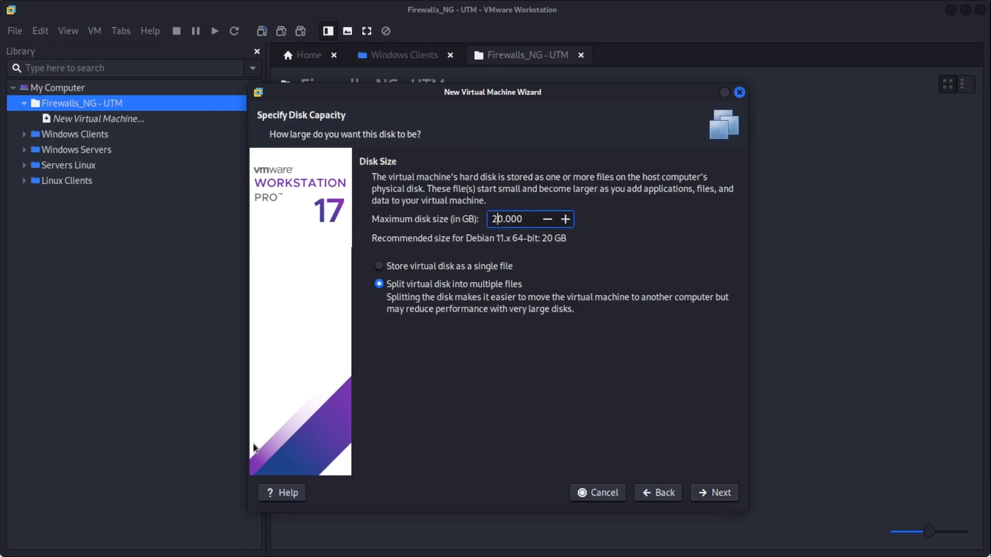
pyautogui.press('BackSpace')
pyautogui.write('10')
pyautogui.click(717, 495)
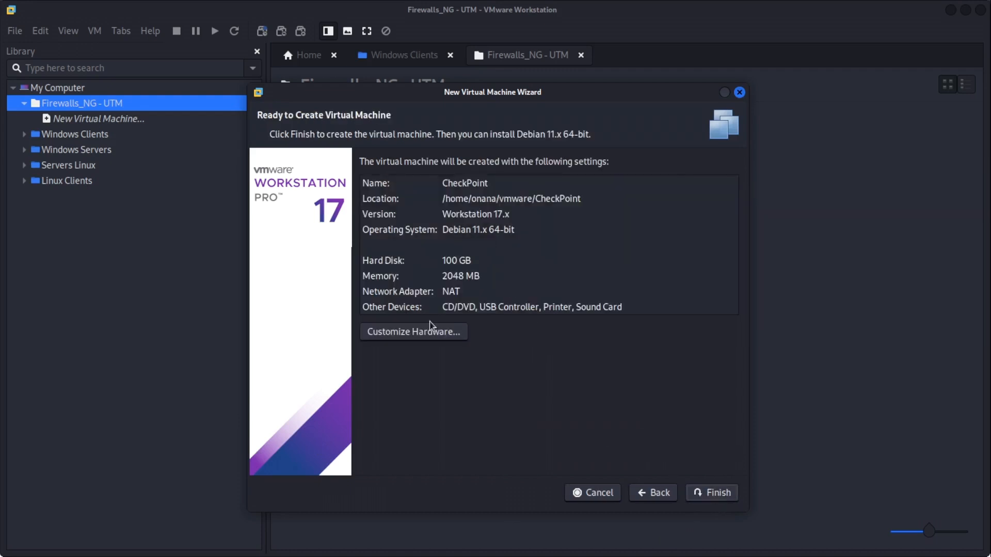
# Raise the memory to 4096 MB in Customize Hardware and finish creating the CheckPoint VM.
pyautogui.click(423, 334)
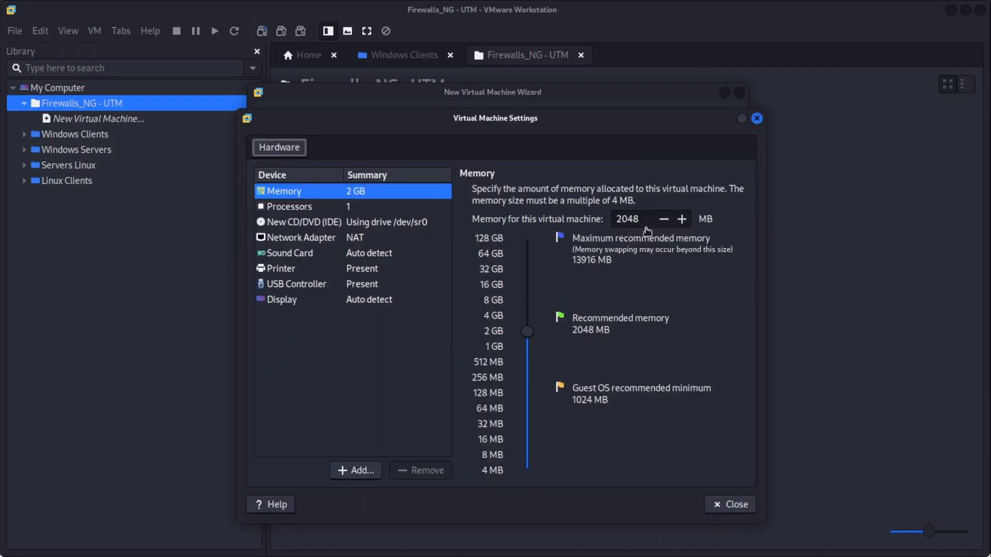
pyautogui.moveTo(527, 333); pyautogui.dragTo(527, 321)
pyautogui.click(732, 505)
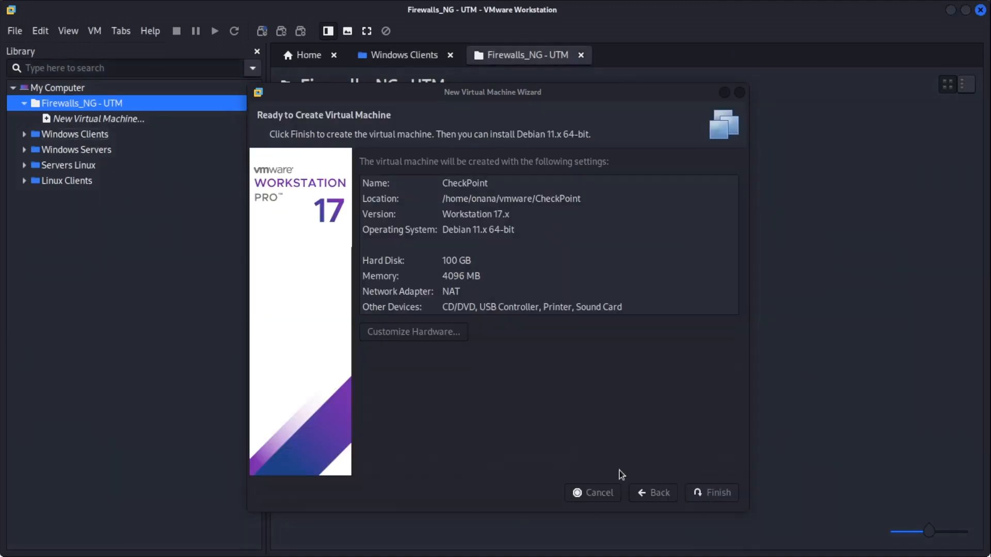
pyautogui.click(722, 493)
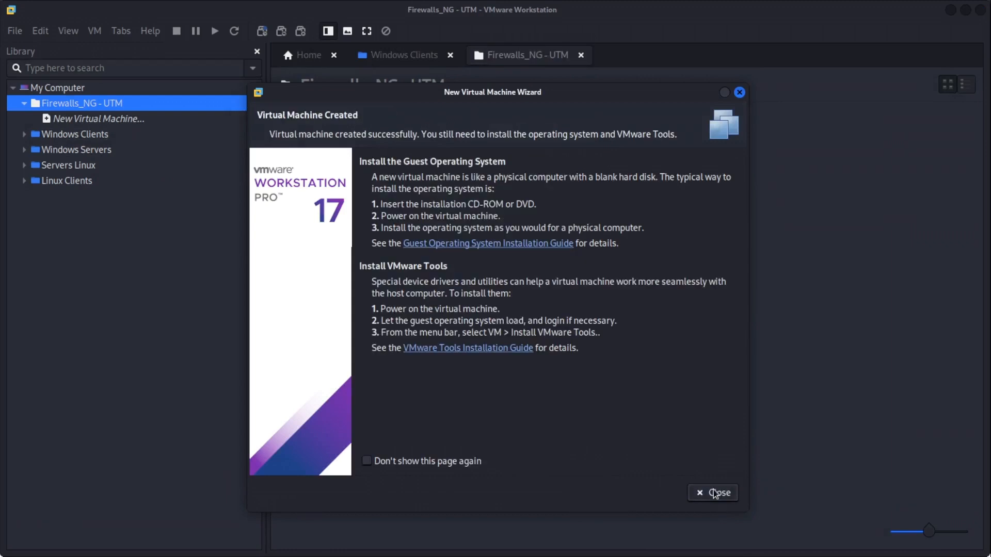
pyautogui.click(718, 493)
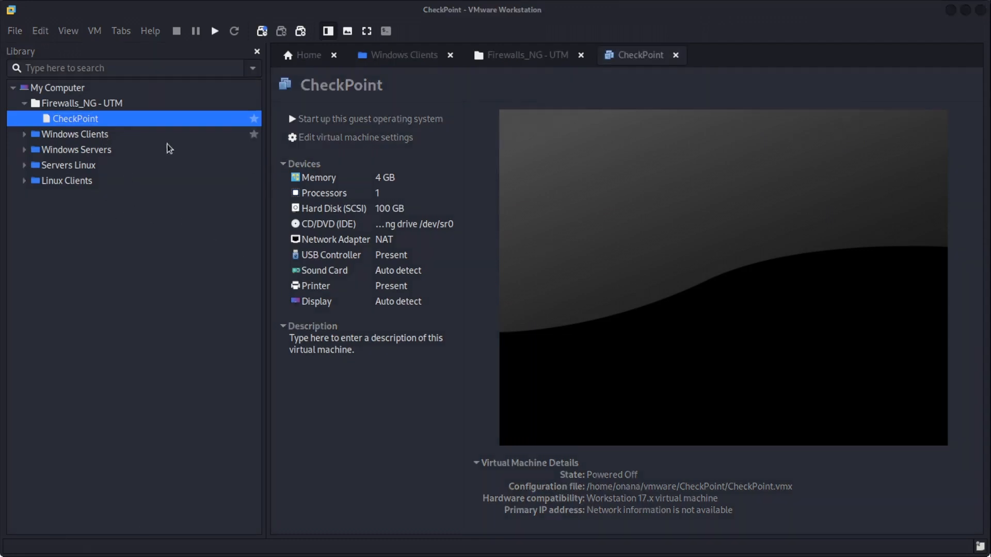
# In the CheckPoint VM's settings, view the NAT network adapter and begin adding hardware.
pyautogui.rightClick(75, 119)
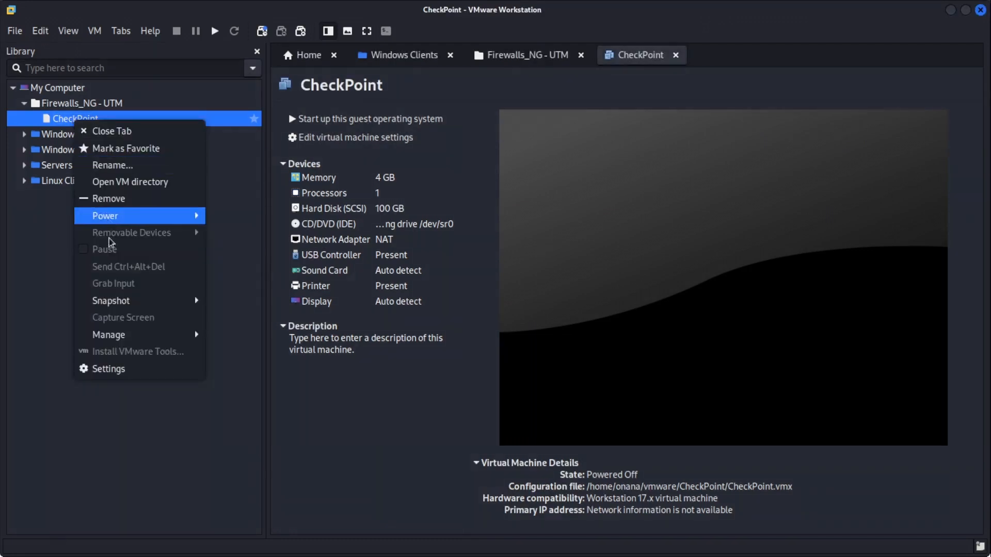
pyautogui.click(107, 369)
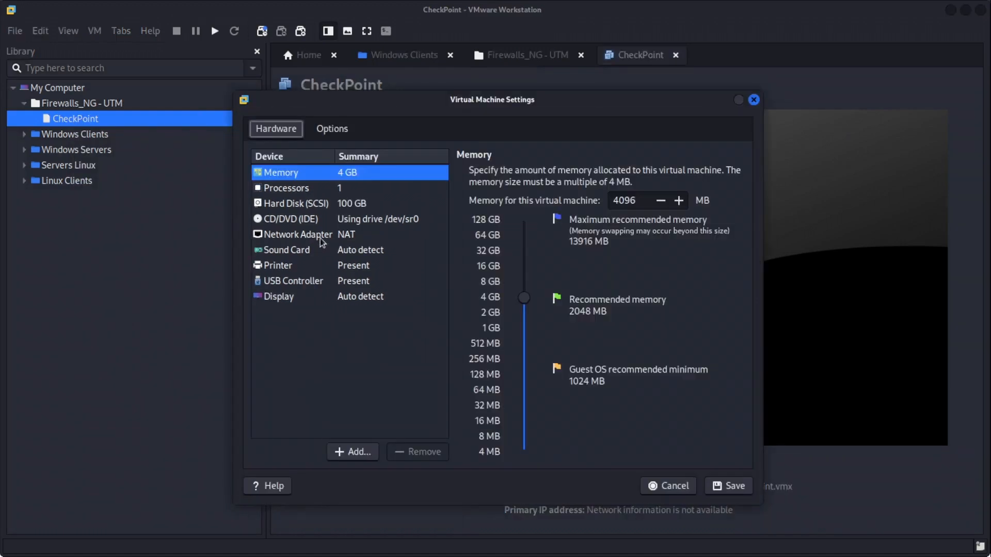
pyautogui.click(321, 238)
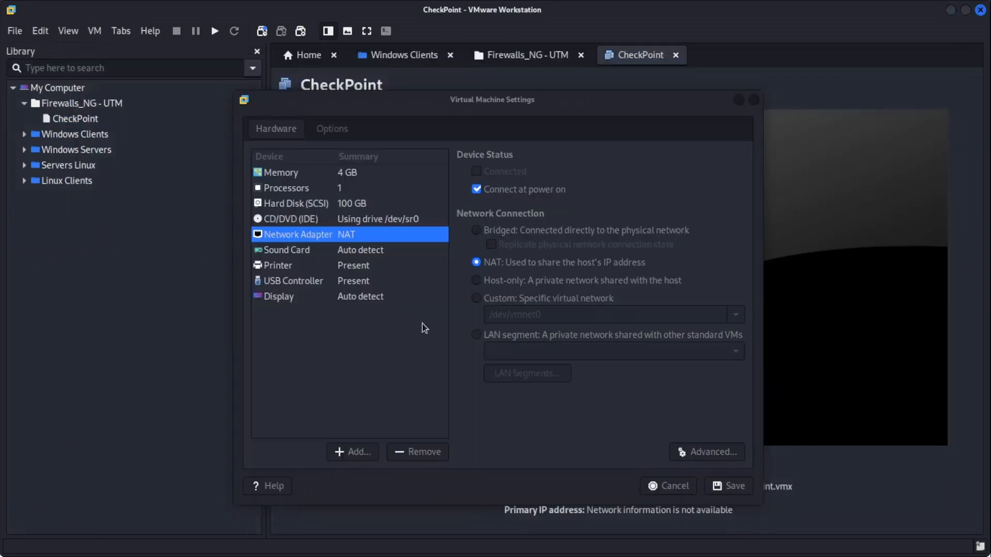
pyautogui.click(354, 451)
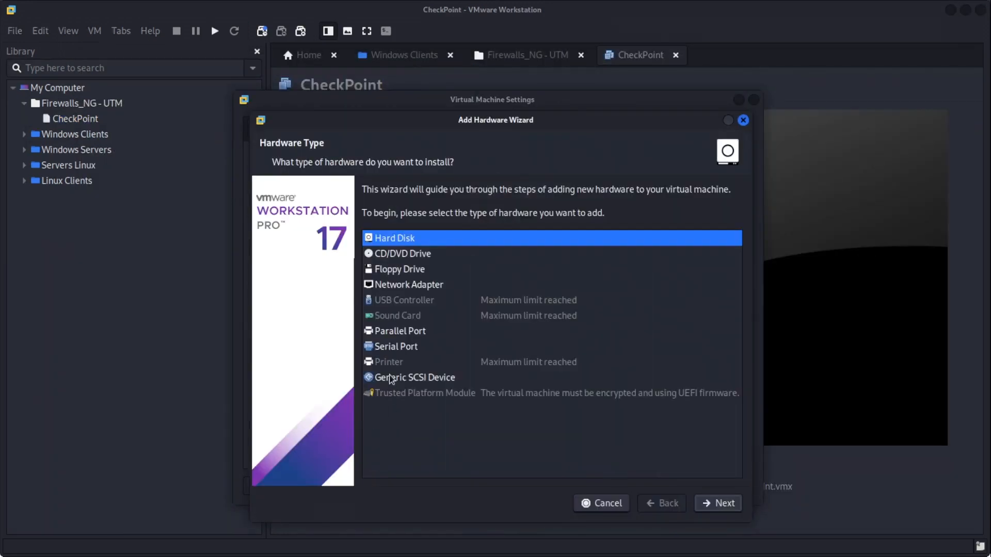
# Add a second network adapter and set it to Bridged.
pyautogui.click(410, 286)
pyautogui.click(722, 503)
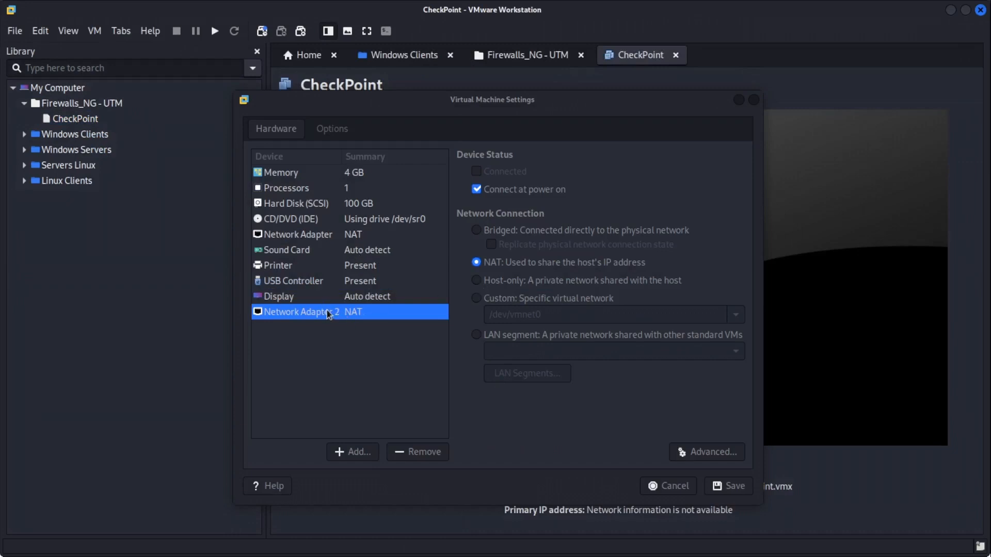
pyautogui.click(354, 316)
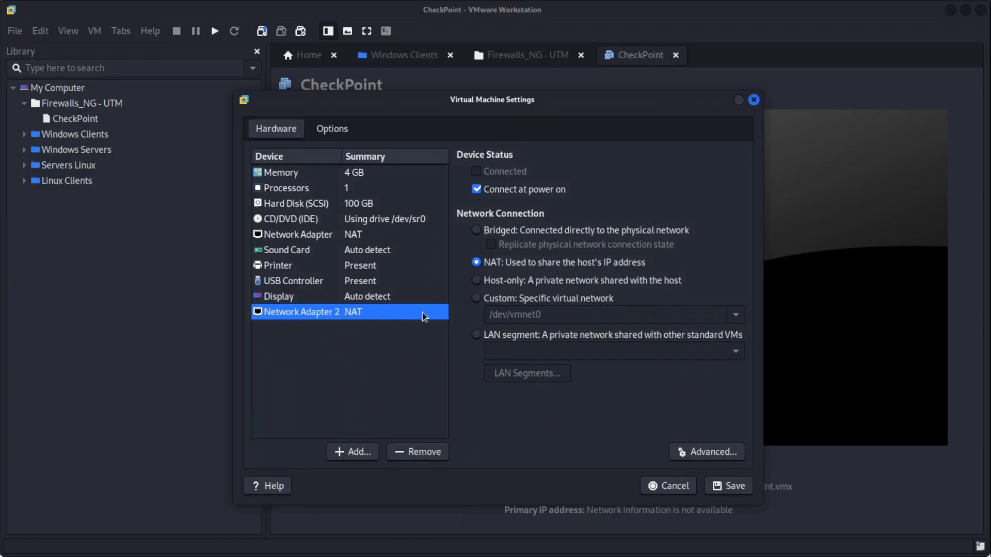
pyautogui.click(475, 230)
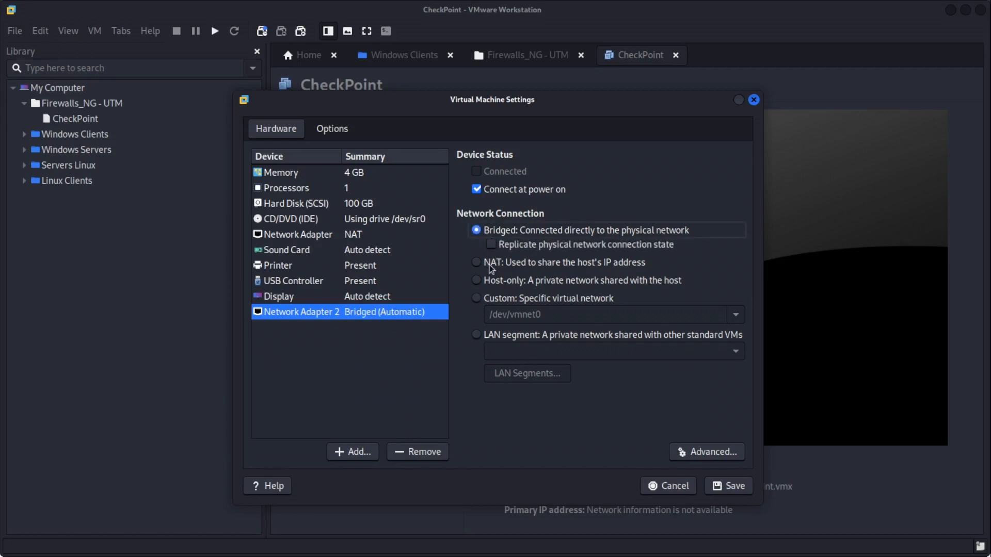
# Put the first network adapter on Custom network /dev/vmnet7.
pyautogui.click(352, 238)
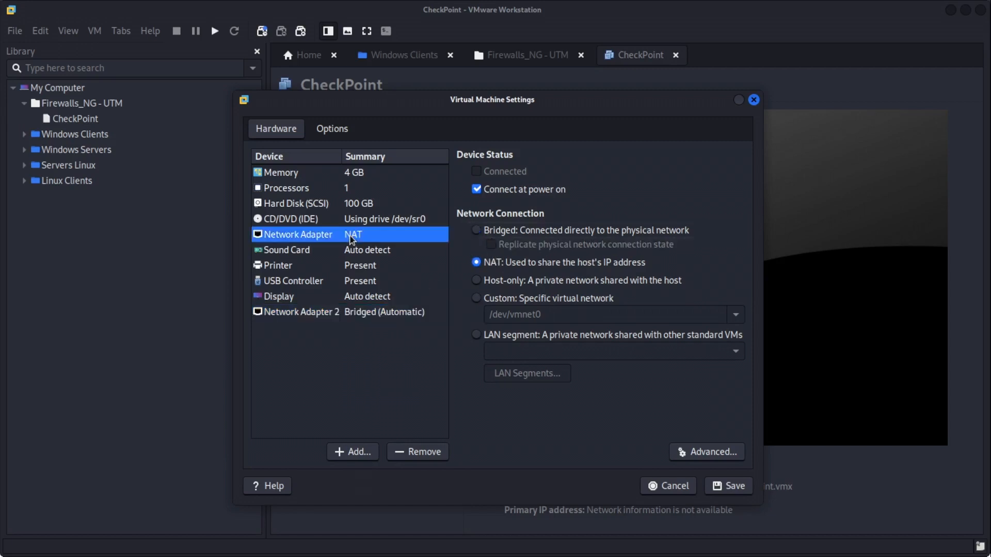
pyautogui.click(486, 300)
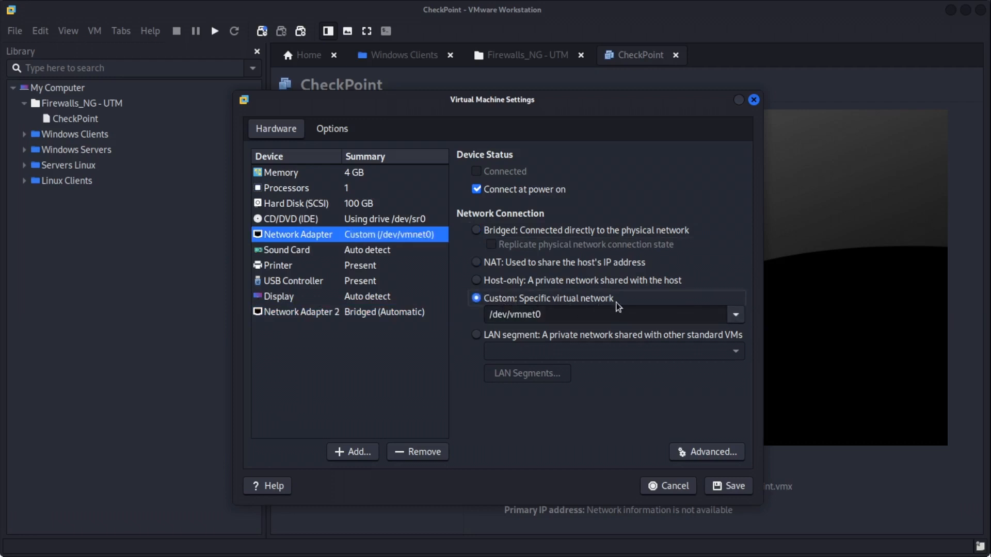
pyautogui.click(736, 315)
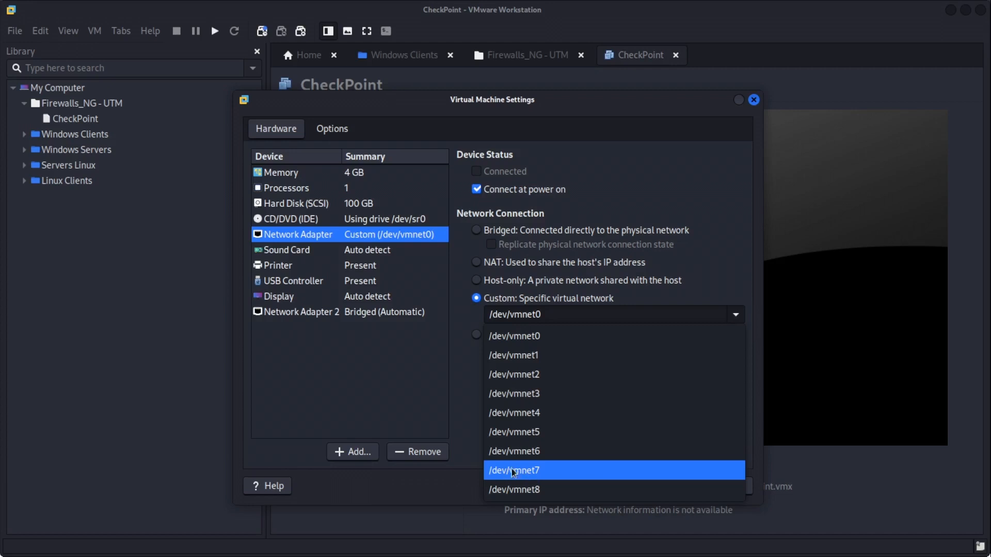
pyautogui.click(528, 475)
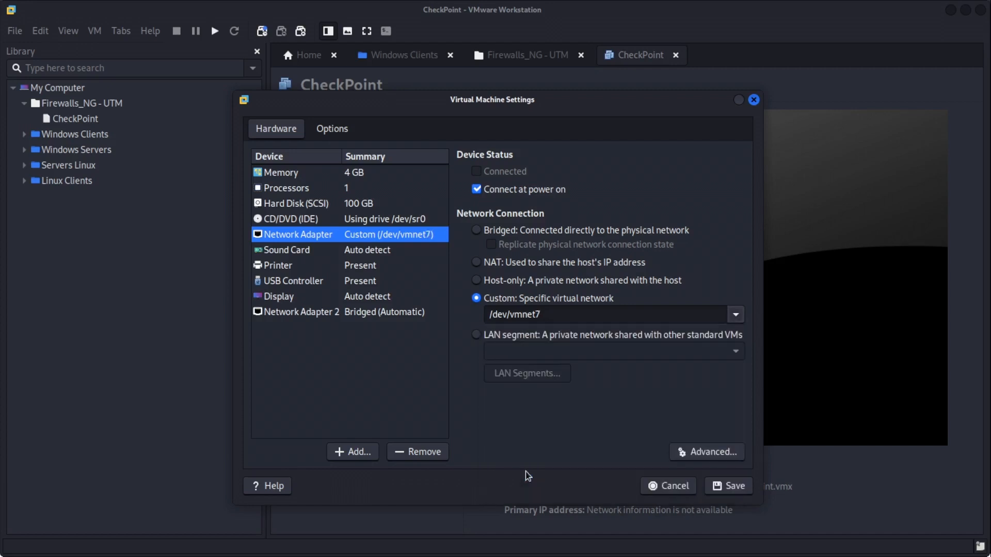
# Save the adapter settings and open the Virtual Network Editor with the administrator password.
pyautogui.click(740, 492)
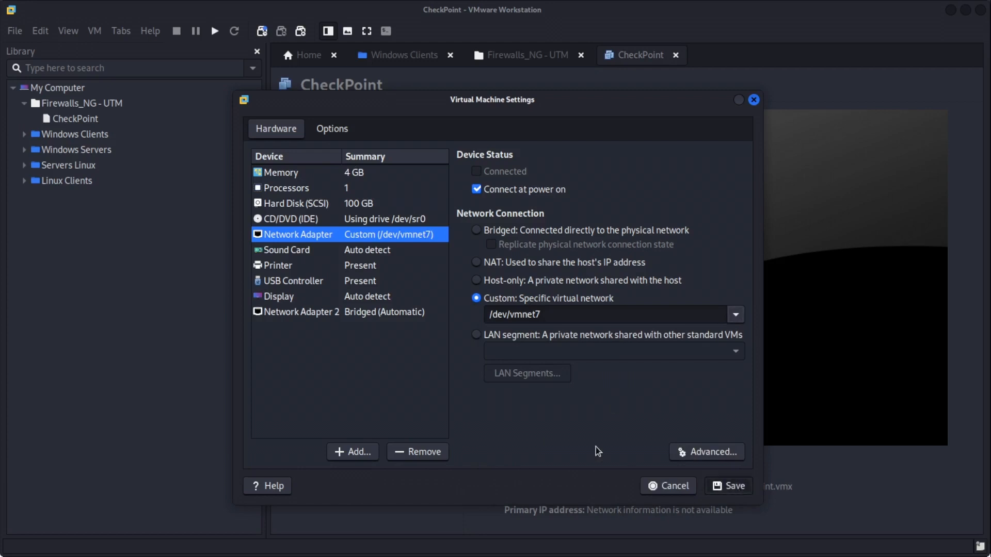
pyautogui.click(39, 31)
pyautogui.click(66, 103)
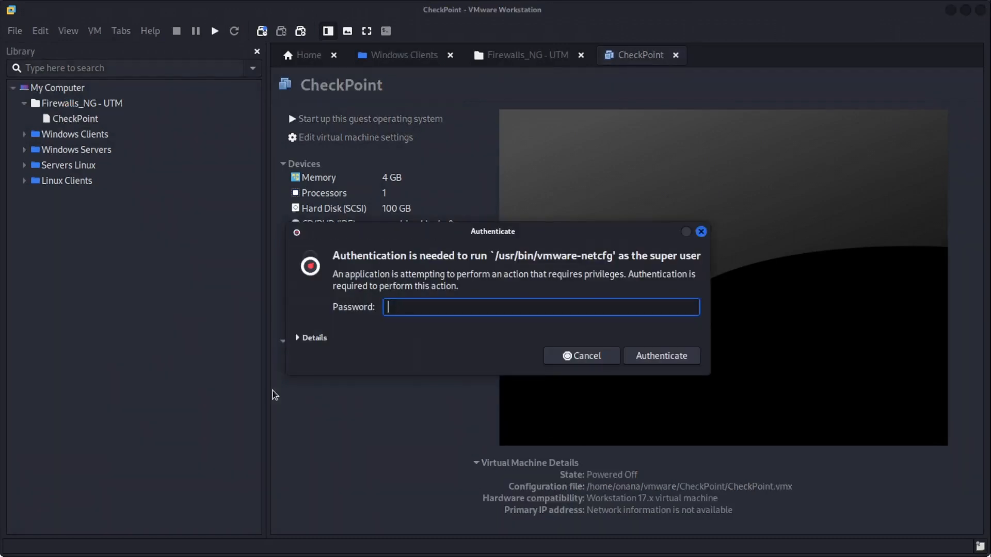
pyautogui.write('••••')
pyautogui.press('BackSpace')
pyautogui.press('BackSpace')
pyautogui.press('BackSpace')
pyautogui.write('•••••••••••••')
pyautogui.press('Return')
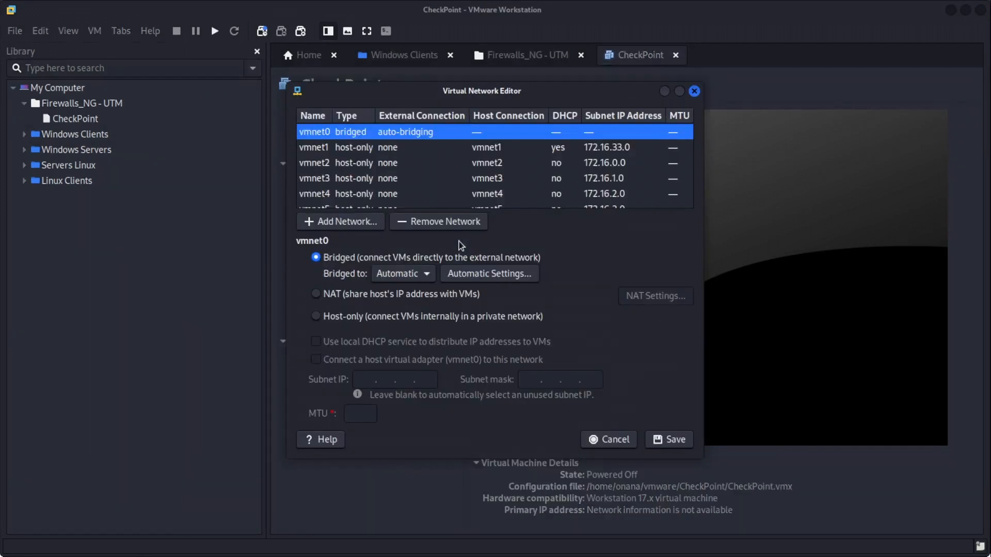
# Confirm vmnet7 is host-only on 10.200.75.0 and bring up the CheckPoint-2023.png diagram.
pyautogui.scroll(-1, 414, 180)
pyautogui.scroll(-3, 544, 204)
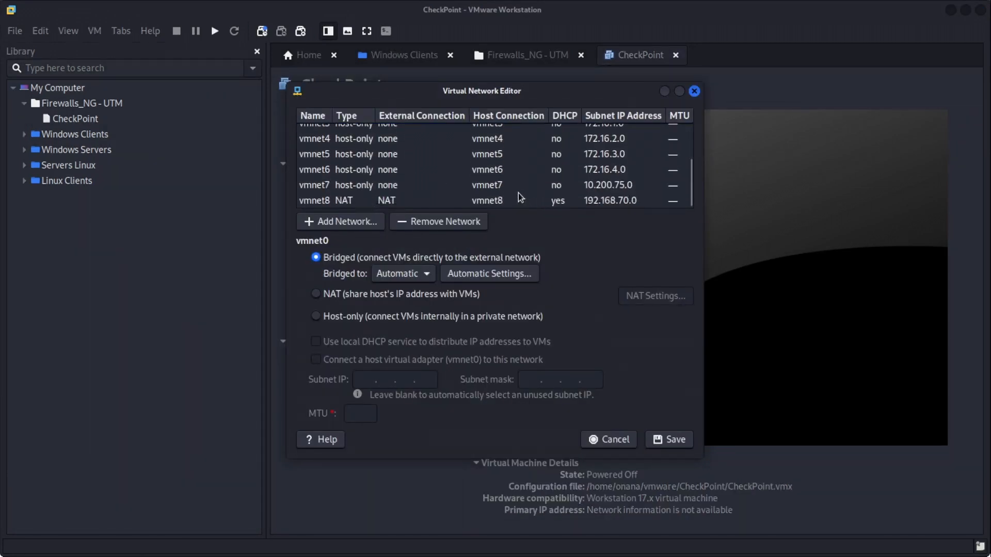
pyautogui.click(501, 186)
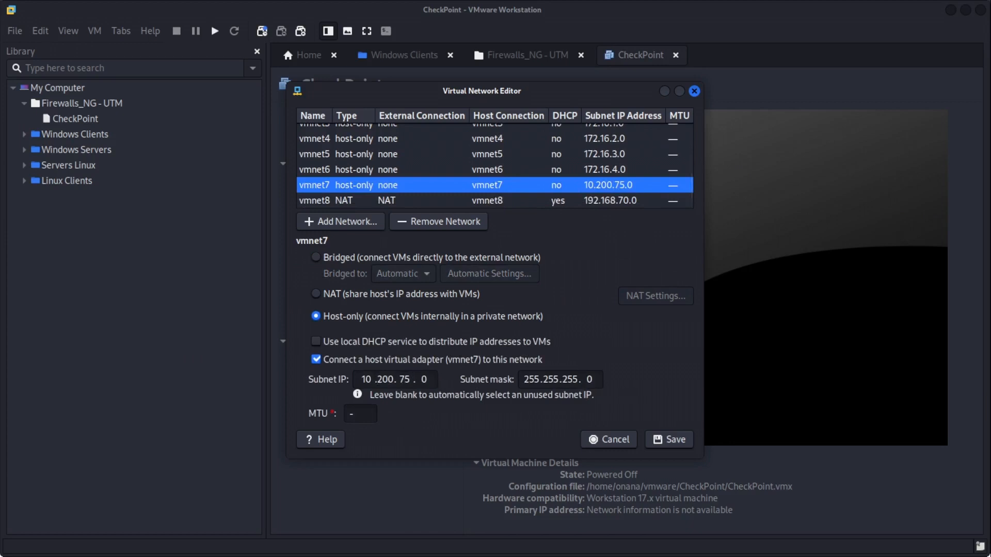
pyautogui.hotkey('alt', 'Tab')
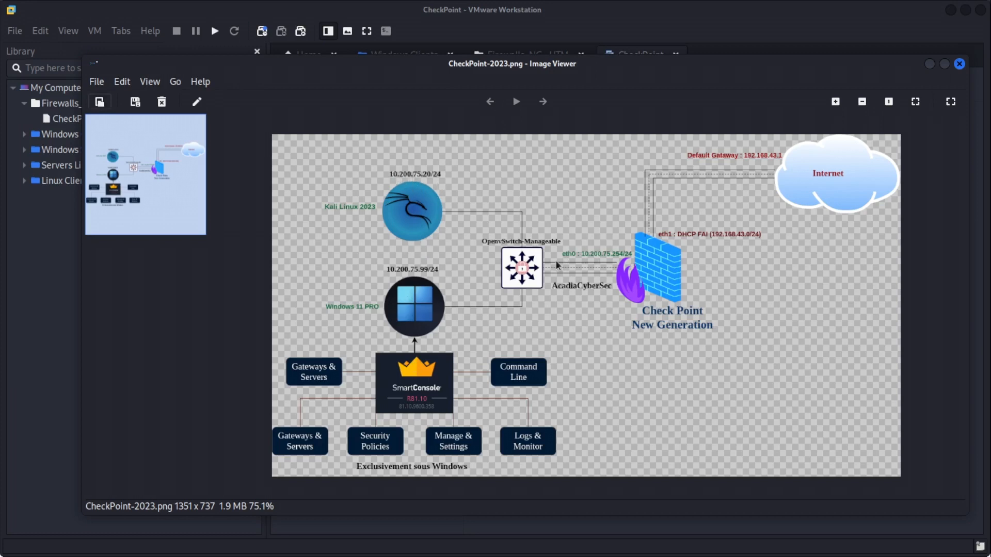
# Open the CheckPoint VM's settings, glancing at the Gaia R81.10 download page for the ISO.
pyautogui.click(930, 64)
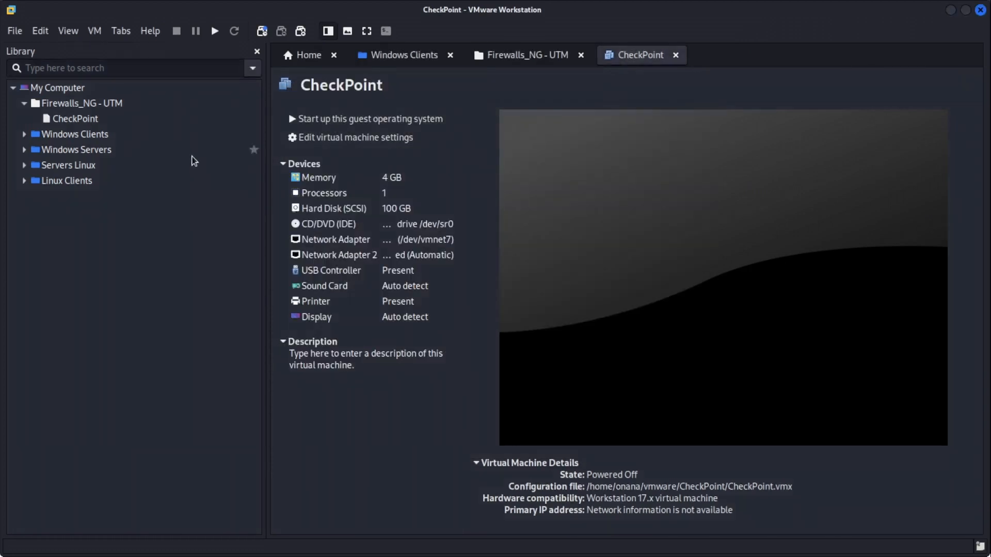
pyautogui.rightClick(79, 120)
pyautogui.click(114, 369)
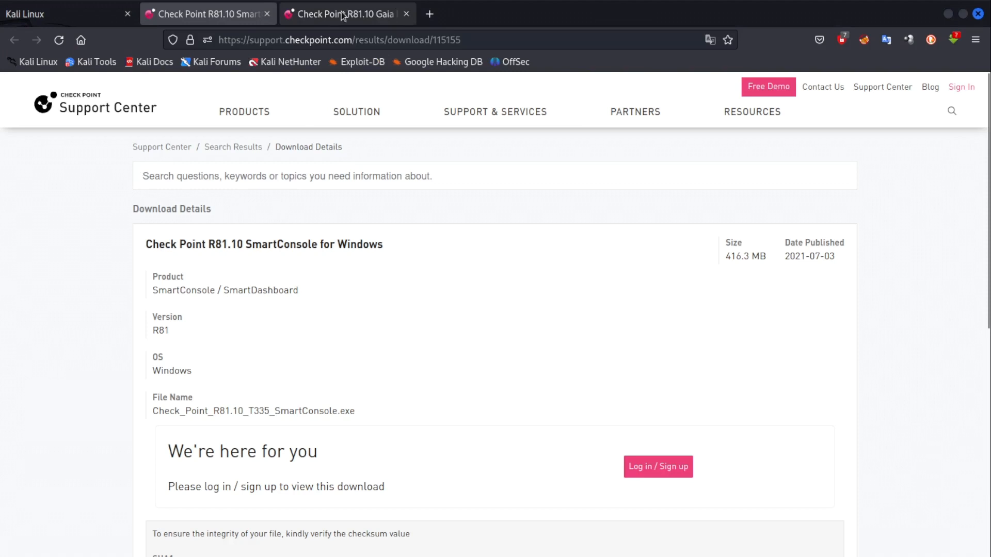
pyautogui.click(351, 14)
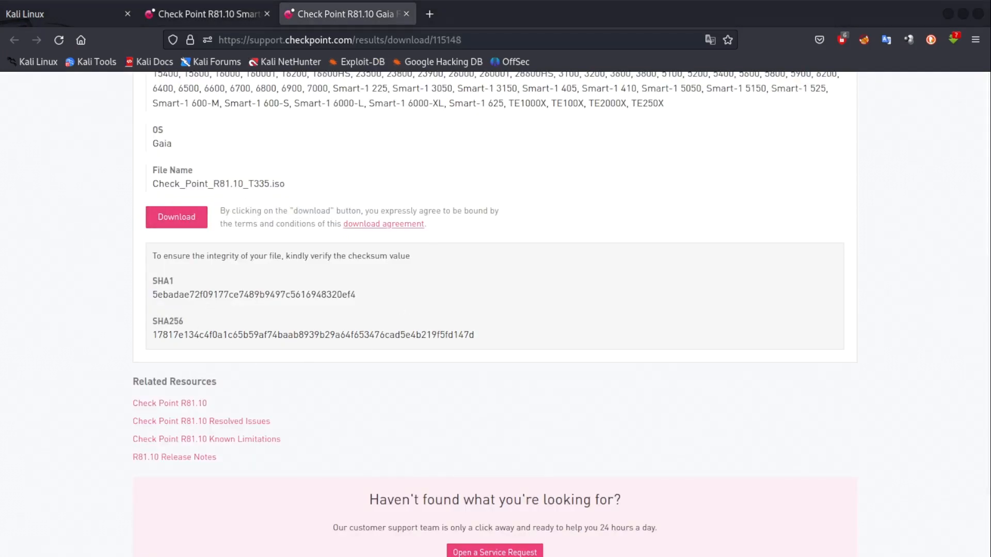
pyautogui.click(948, 14)
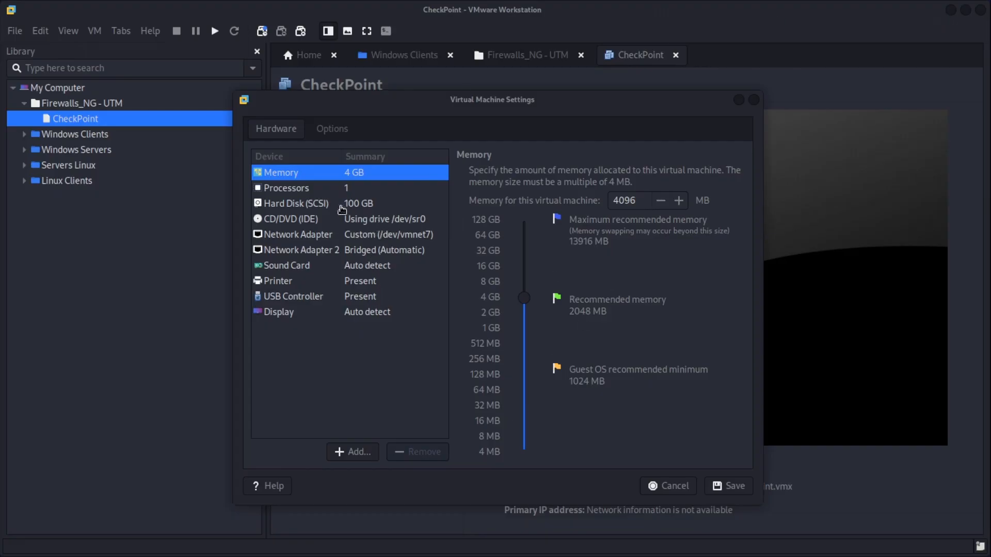
# Set the CD/DVD drive to the Check_Point_R81.10_T335.iso image and save.
pyautogui.click(329, 219)
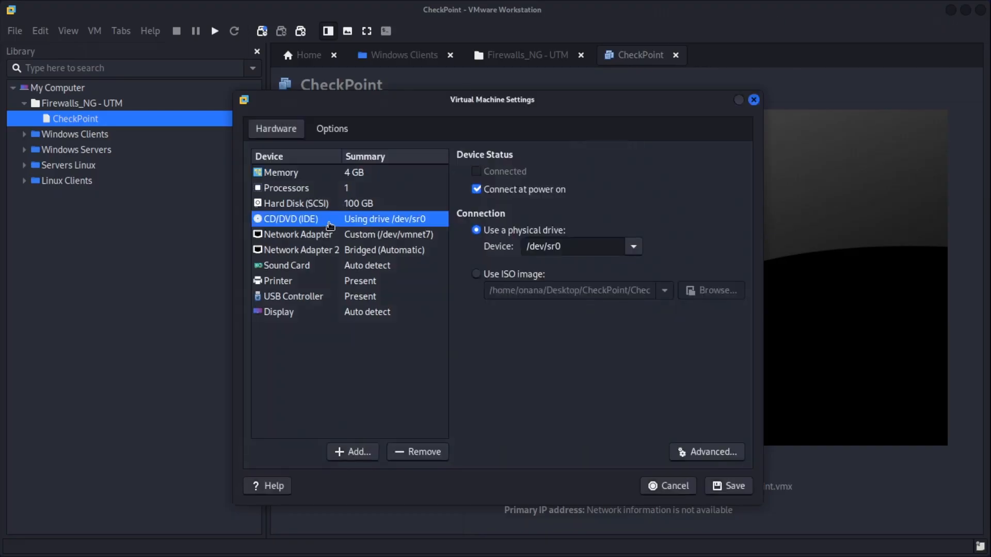
pyautogui.click(477, 275)
pyautogui.click(711, 291)
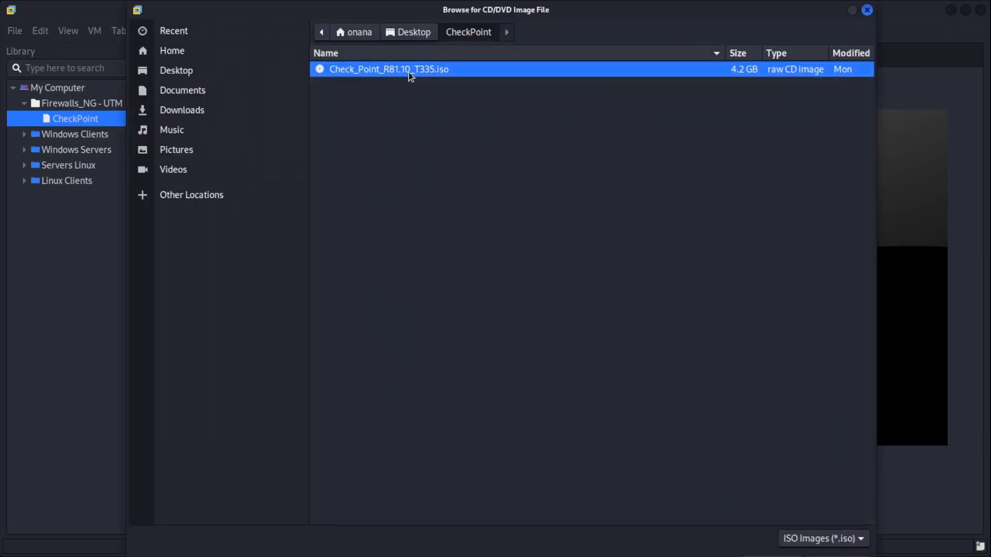
pyautogui.click(843, 555)
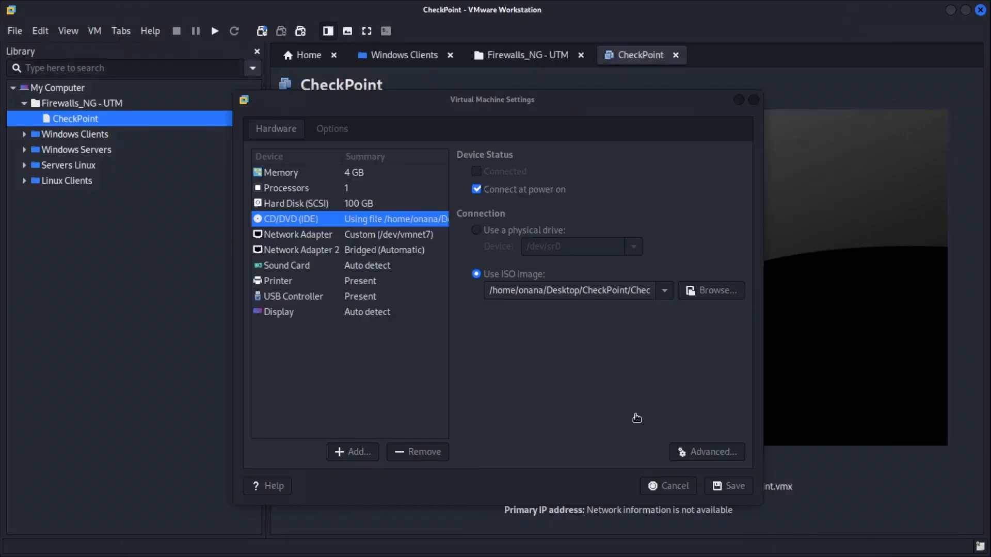
pyautogui.click(733, 486)
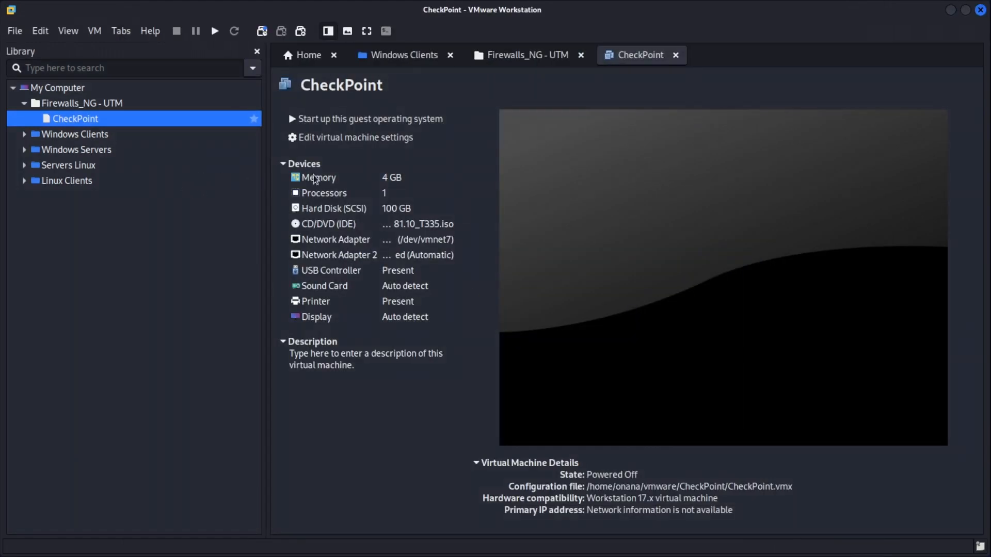
# Power on the CheckPoint VM and boot the 'Install Gaia on this system' option.
pyautogui.click(317, 119)
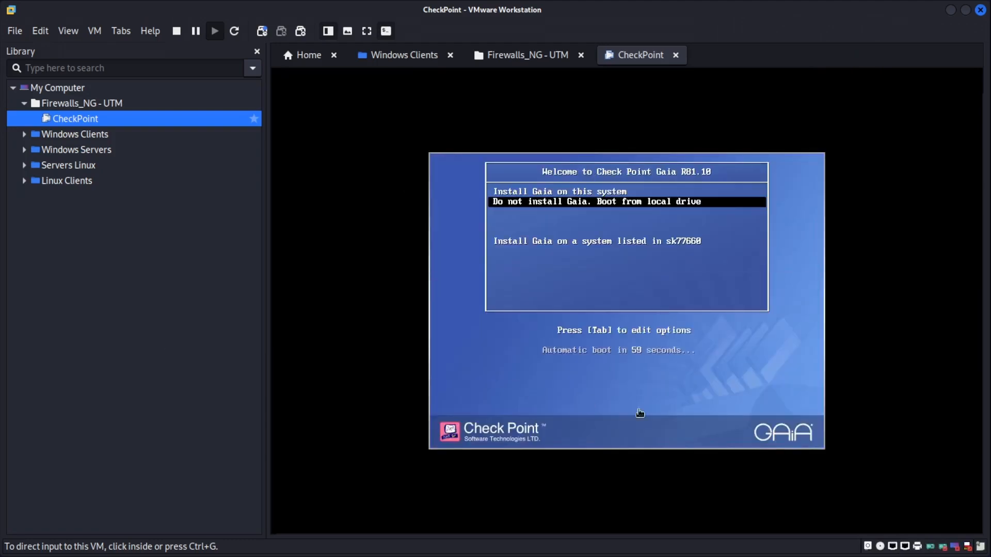
pyautogui.click(640, 413)
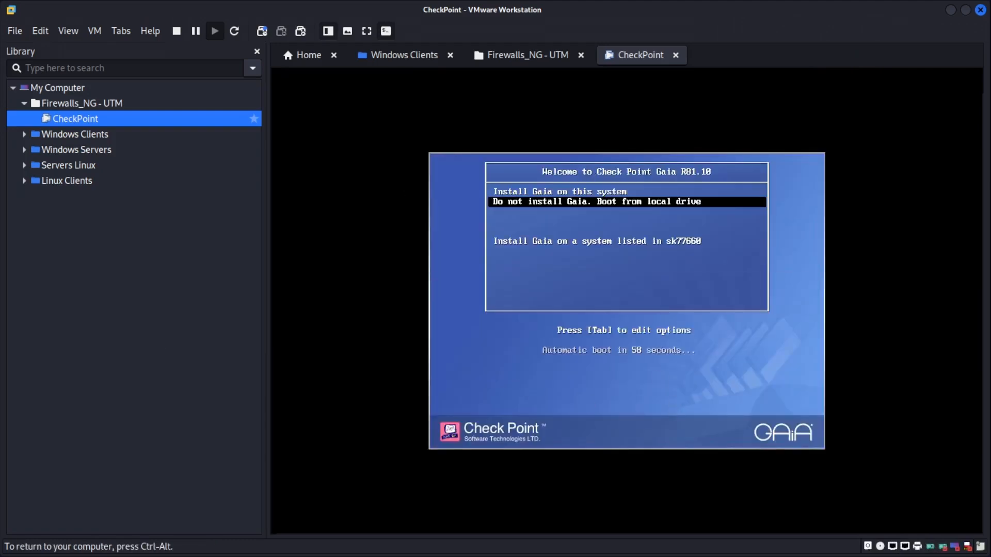
pyautogui.press('Up')
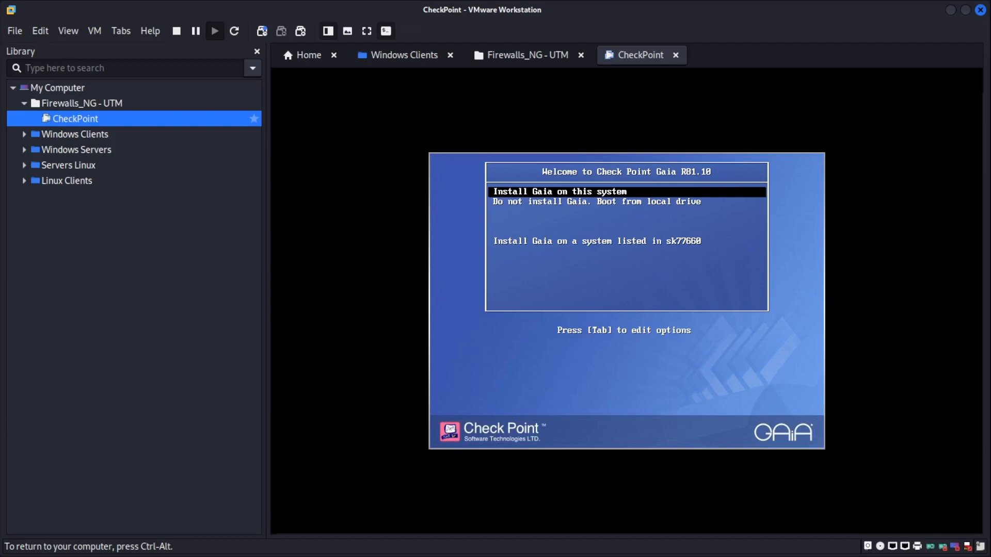
pyautogui.press('Return')
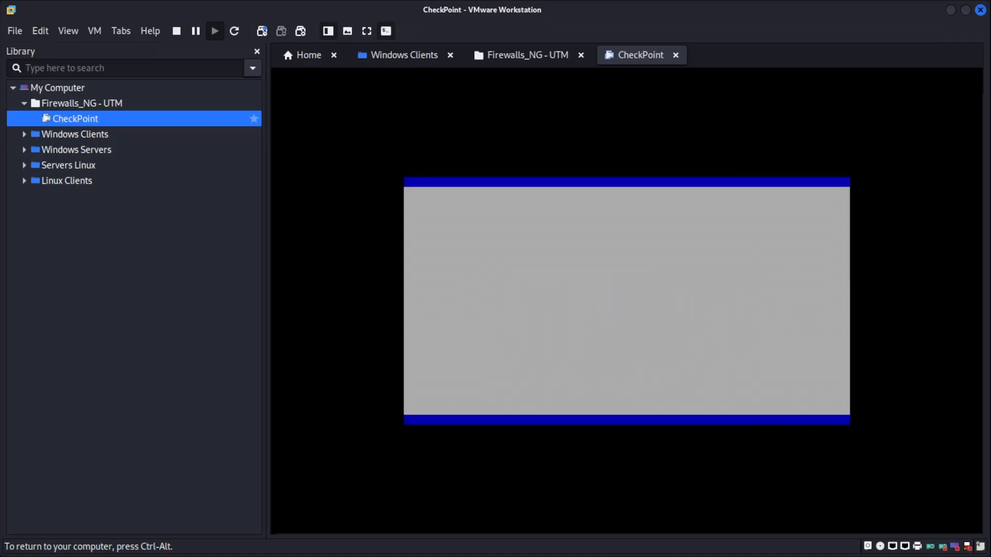
# Proceed to Keyboard Selection and confirm the layout two entries up the list.
pyautogui.hotkey('ctrl', 'alt')
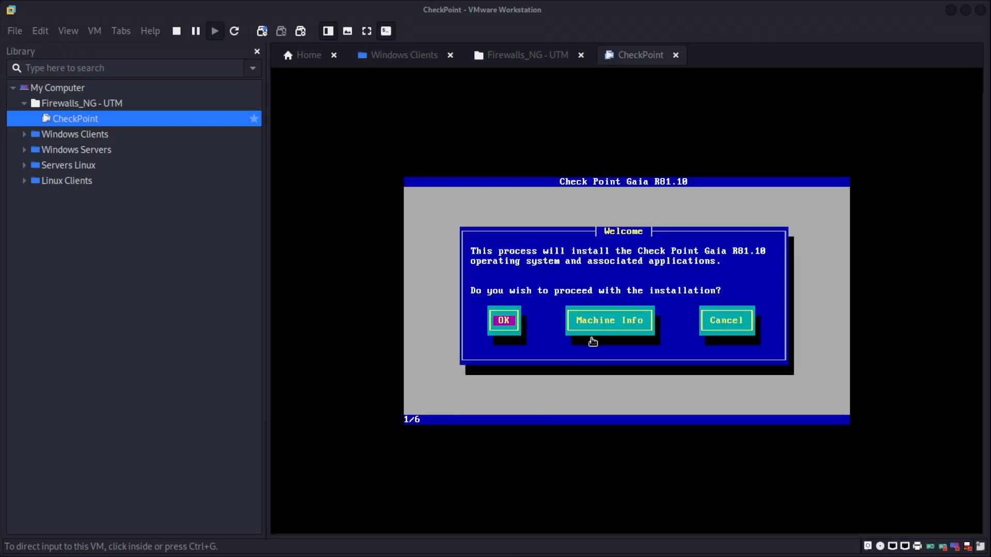
pyautogui.click(594, 316)
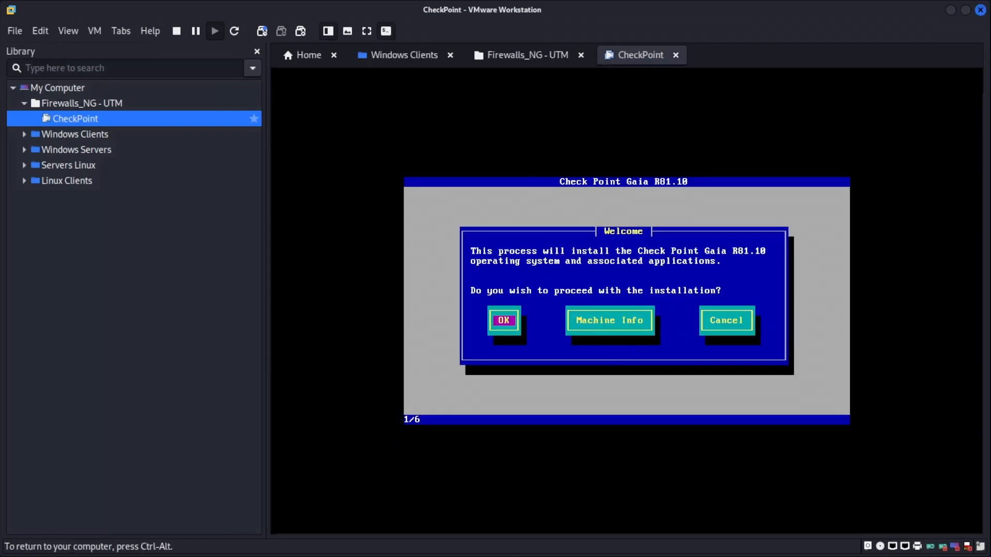
pyautogui.press('Return')
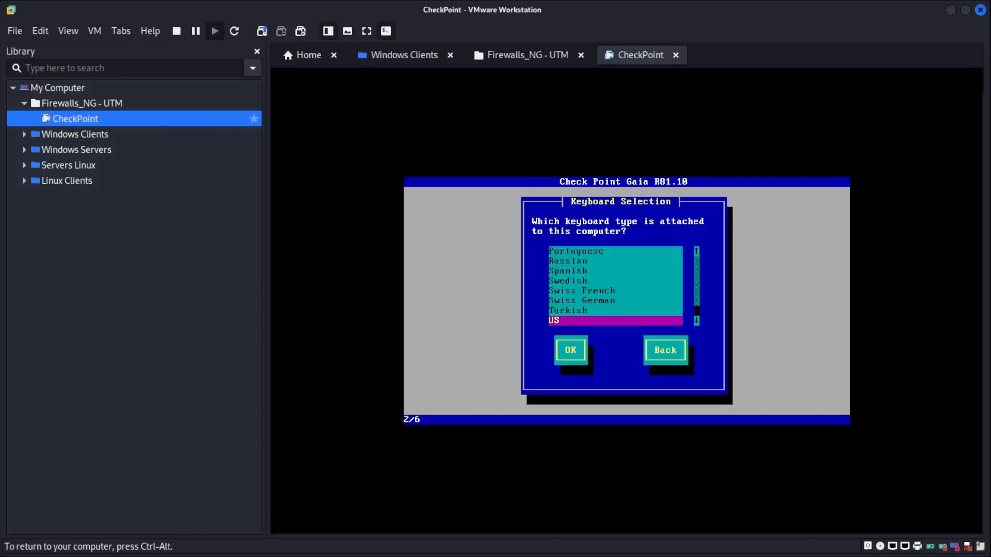
pyautogui.press('Up')
pyautogui.press('Up')
pyautogui.press('Up')
pyautogui.press('Up')
pyautogui.press('Up')
pyautogui.press('Up')
pyautogui.press('Up')
pyautogui.press('Up')
pyautogui.press('Up')
pyautogui.press('Up')
pyautogui.press('Up')
pyautogui.press('Up')
pyautogui.press('Up')
pyautogui.press('Up')
pyautogui.press('Up')
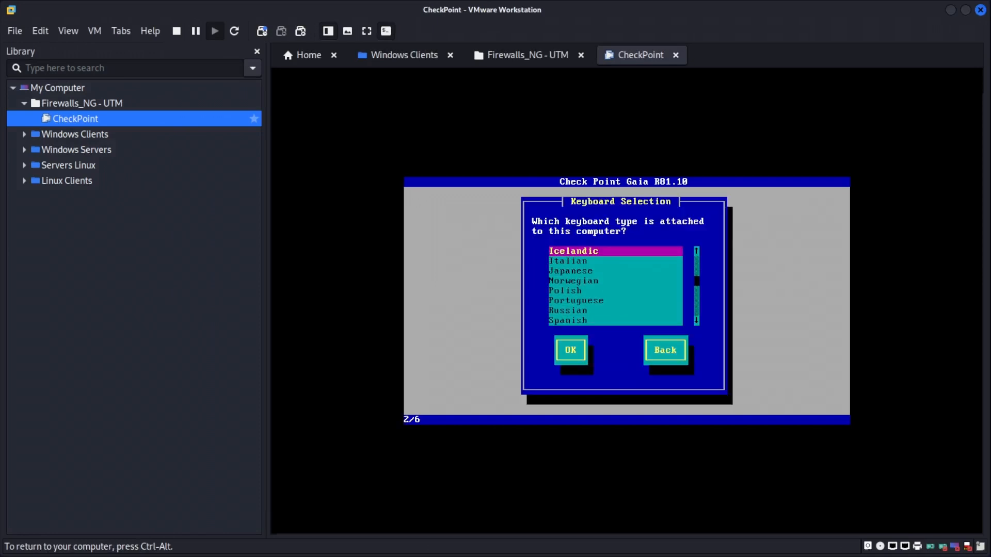
pyautogui.press('Up')
pyautogui.press('Up')
pyautogui.press('Return')
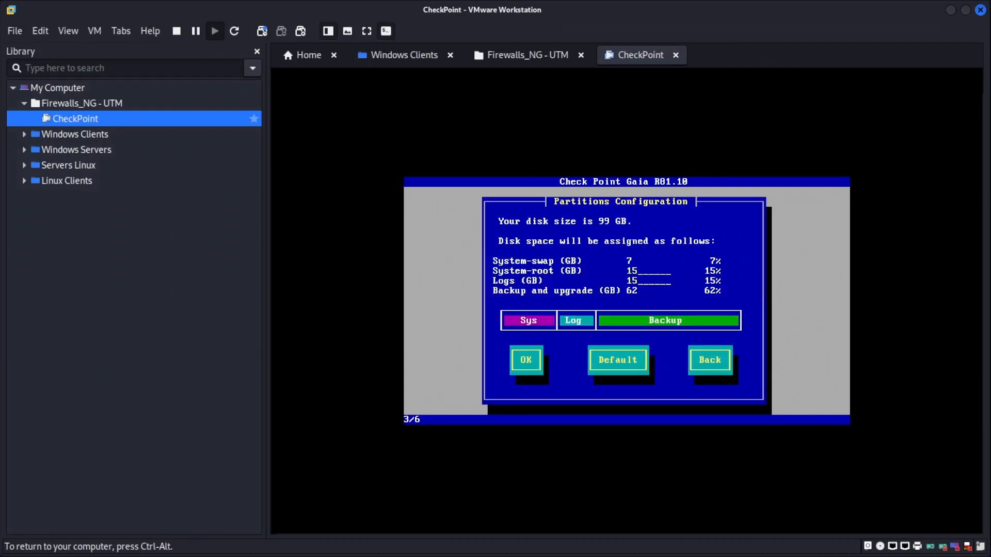
# Accept the default Gaia disk partitions, then enter and confirm a strong admin password.
pyautogui.press('Tab')
pyautogui.press('Return')
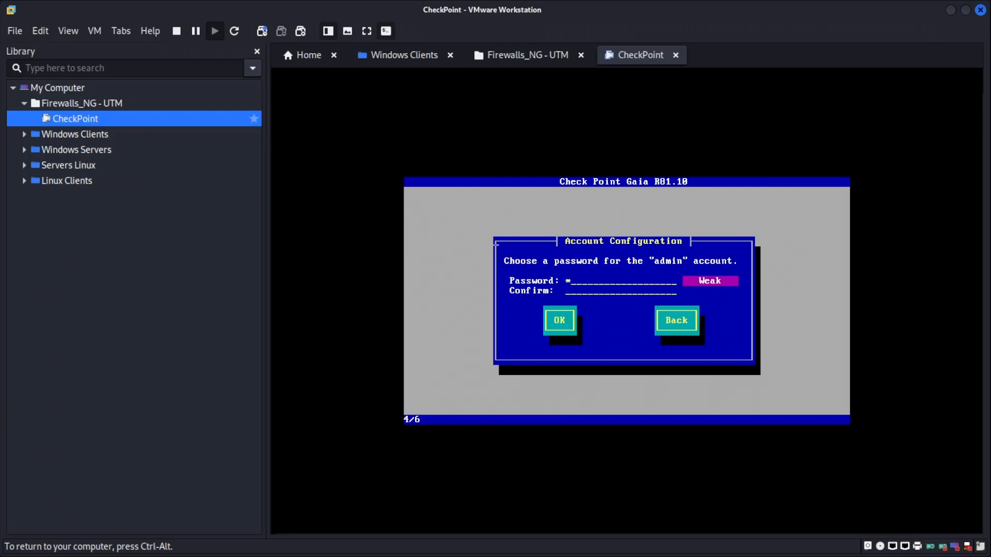
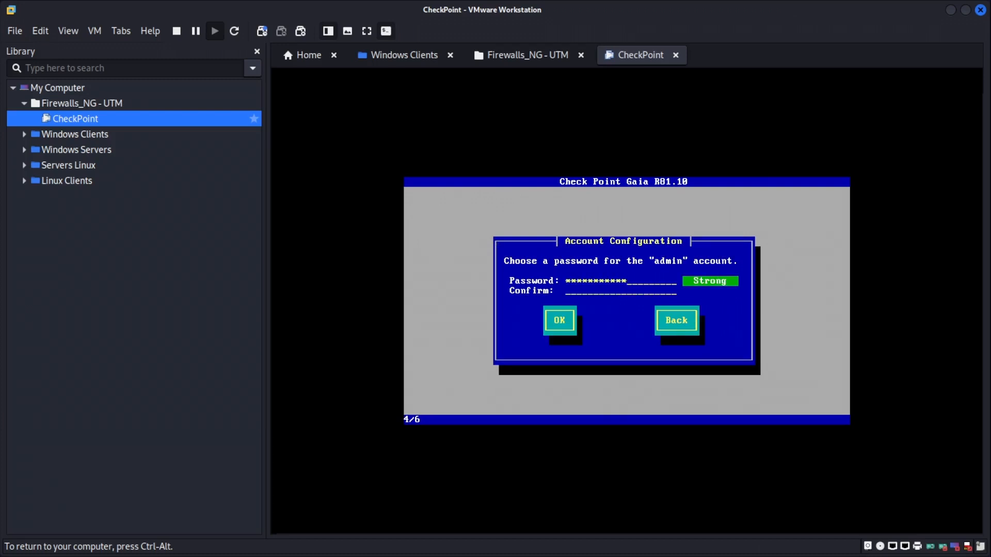
pyautogui.press('Tab')
pyautogui.press('Return')
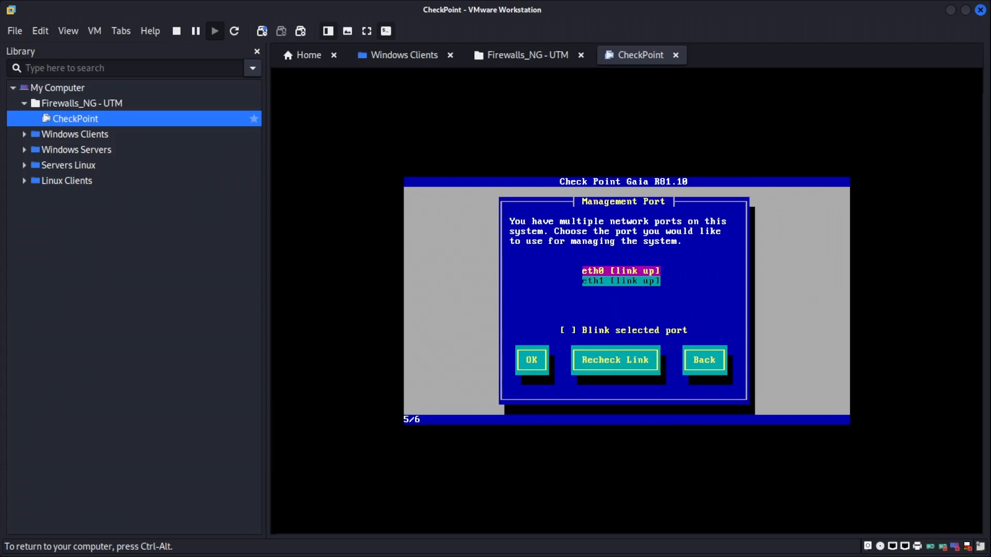
pyautogui.hotkey('ctrl', 'alt')
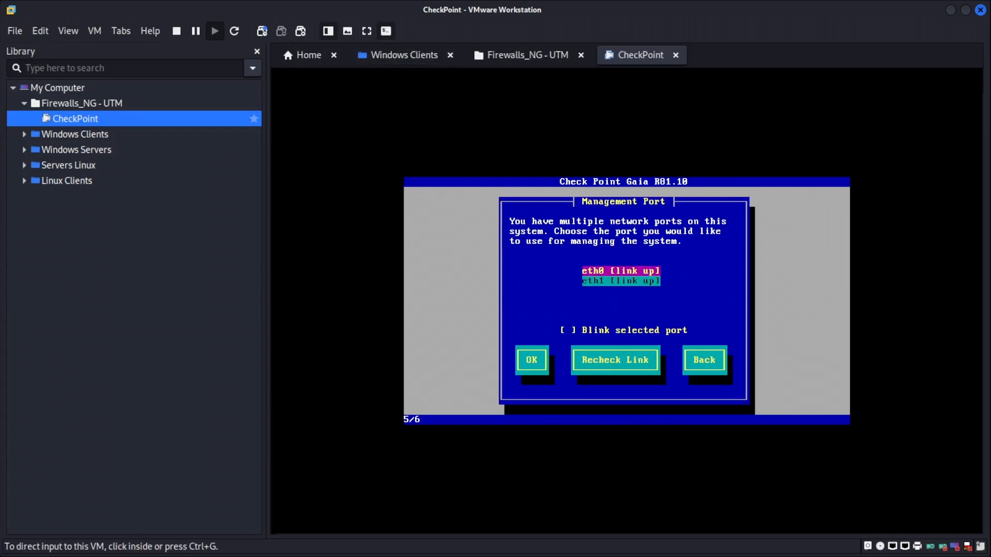
pyautogui.hotkey('alt', 'Tab')
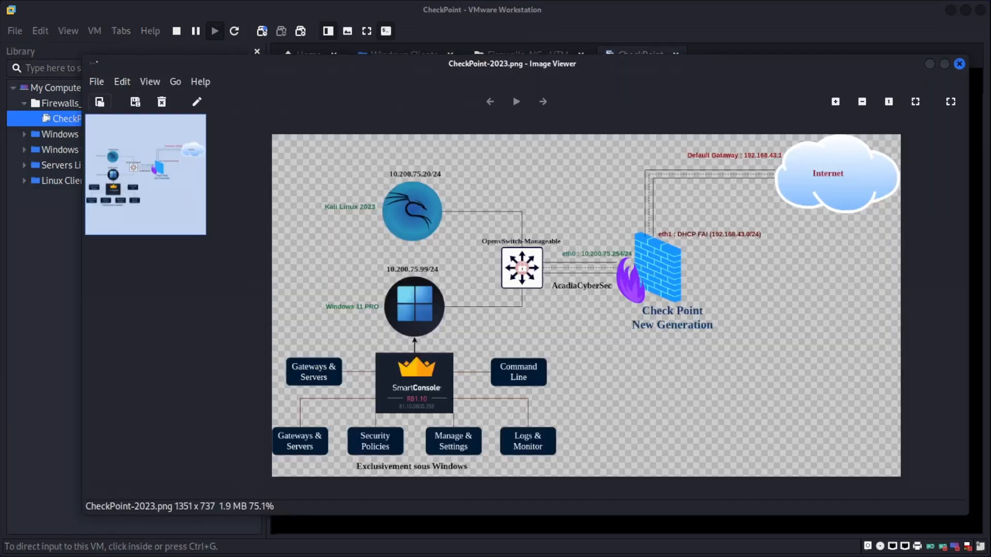
pyautogui.hotkey('alt', 'Tab')
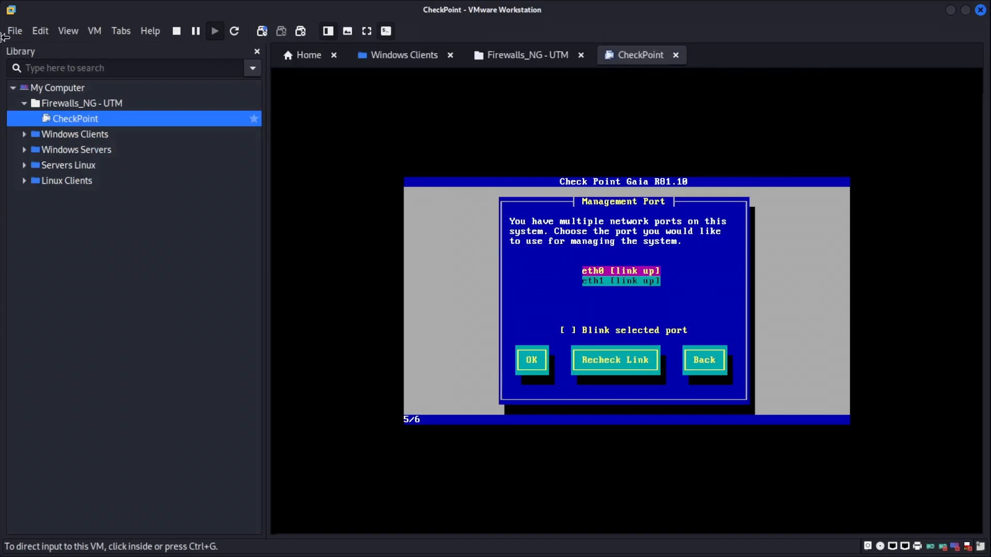
pyautogui.rightClick(65, 122)
pyautogui.click(116, 367)
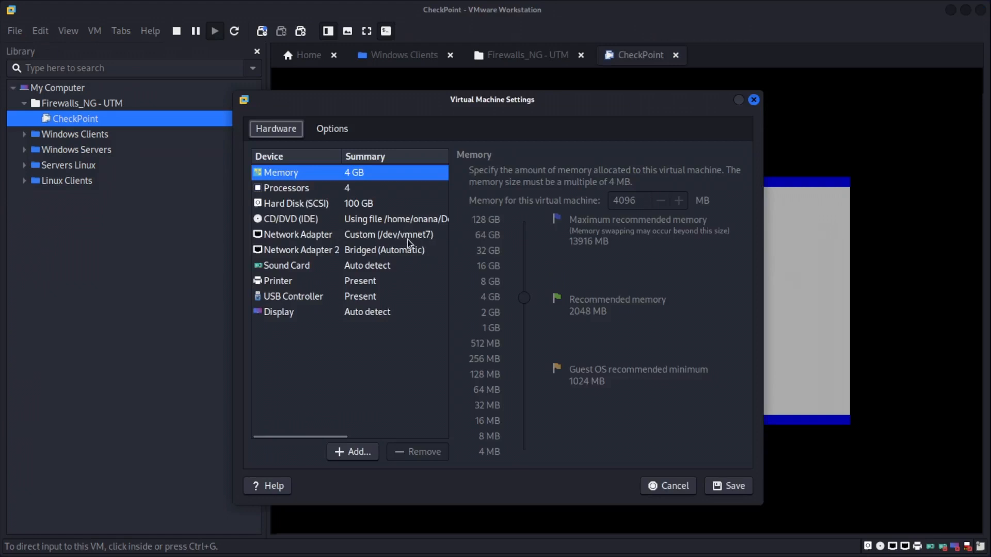
pyautogui.click(732, 487)
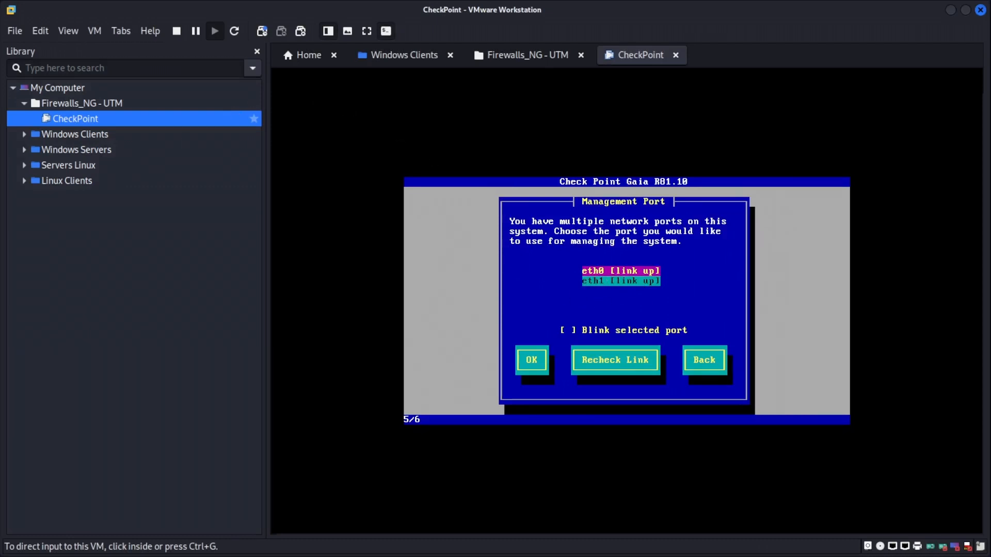
pyautogui.hotkey('alt', 'Tab')
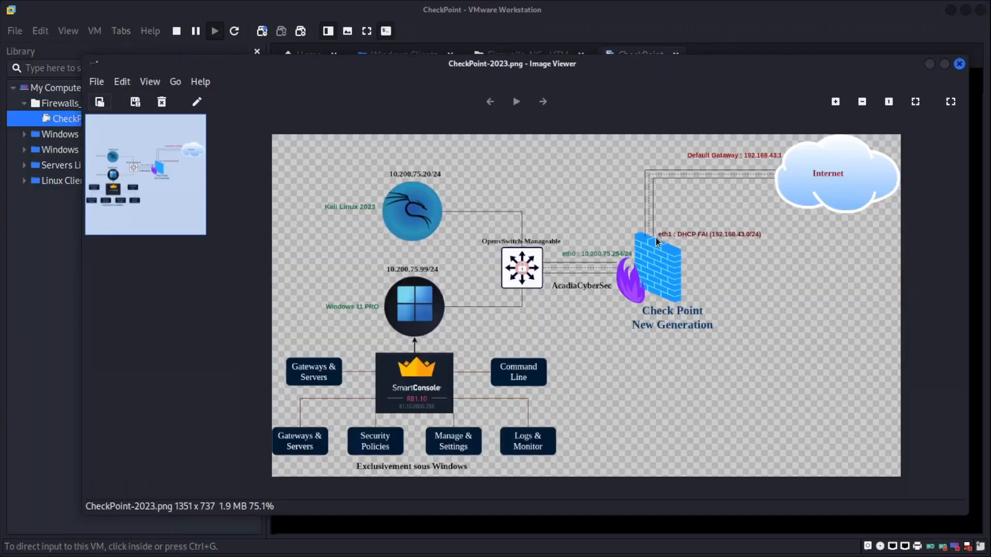
pyautogui.click(930, 63)
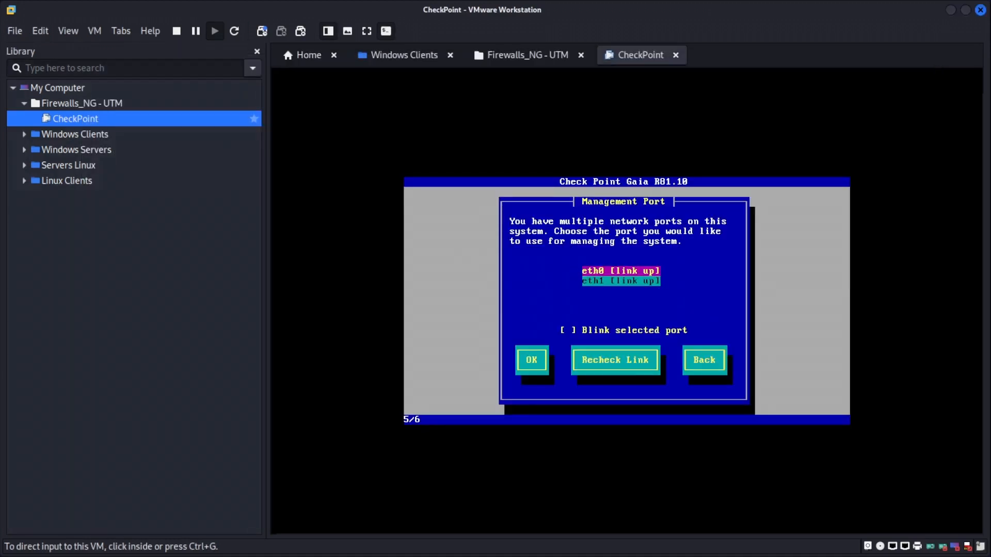
pyautogui.click(929, 72)
# Pick eth0 as the management port and change its IP to 10.200.75.254.
pyautogui.press('Return')
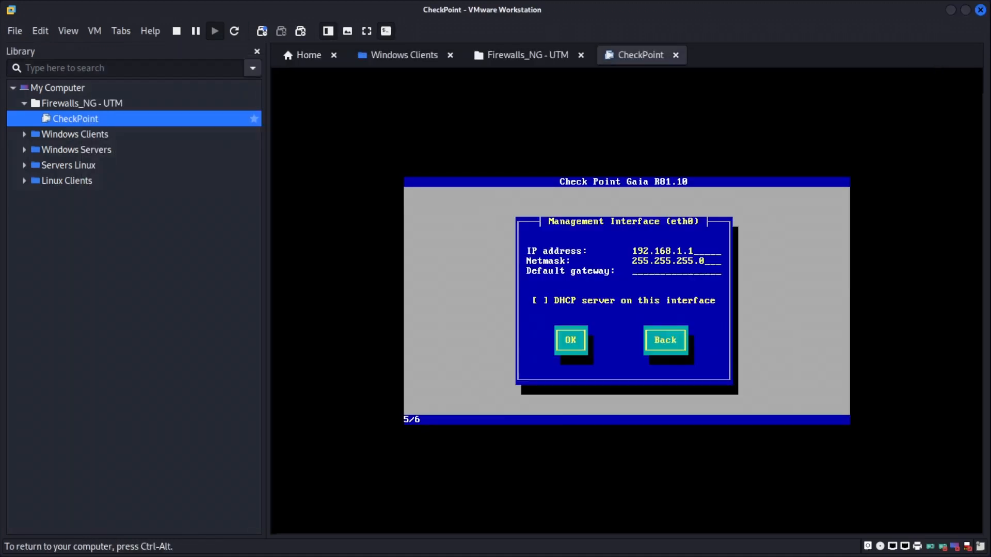
pyautogui.press('BackSpace')
pyautogui.press('BackSpace')
pyautogui.press('BackSpace')
pyautogui.press('BackSpace')
pyautogui.press('BackSpace')
pyautogui.press('BackSpace')
pyautogui.press('BackSpace')
pyautogui.press('BackSpace')
pyautogui.press('BackSpace')
pyautogui.press('BackSpace')
pyautogui.write('0.200.75.254')
pyautogui.press('Tab')
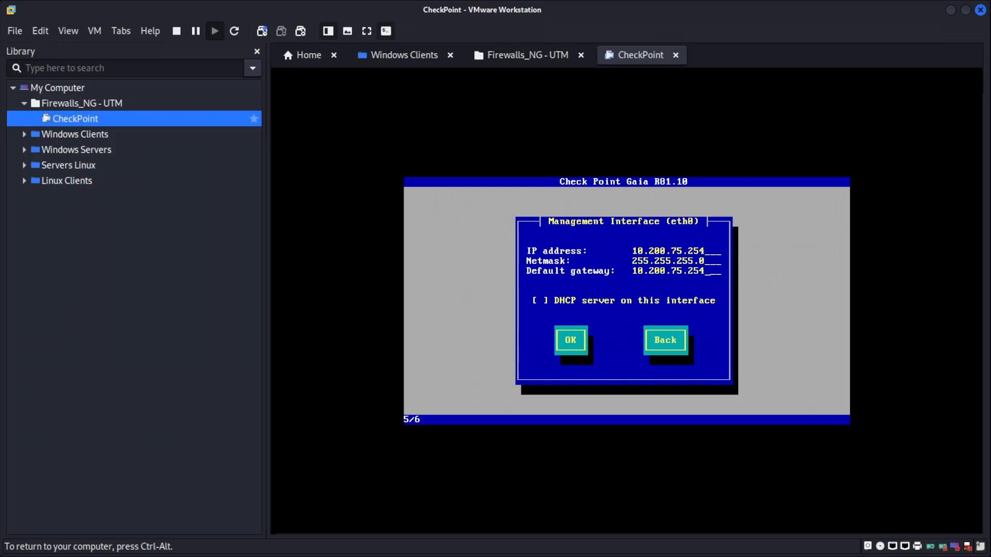
# Check the network diagram's addressing plan, then clear the default gateway, keeping netmask 255.255.255.0.
pyautogui.hotkey('ctrl', 'alt')
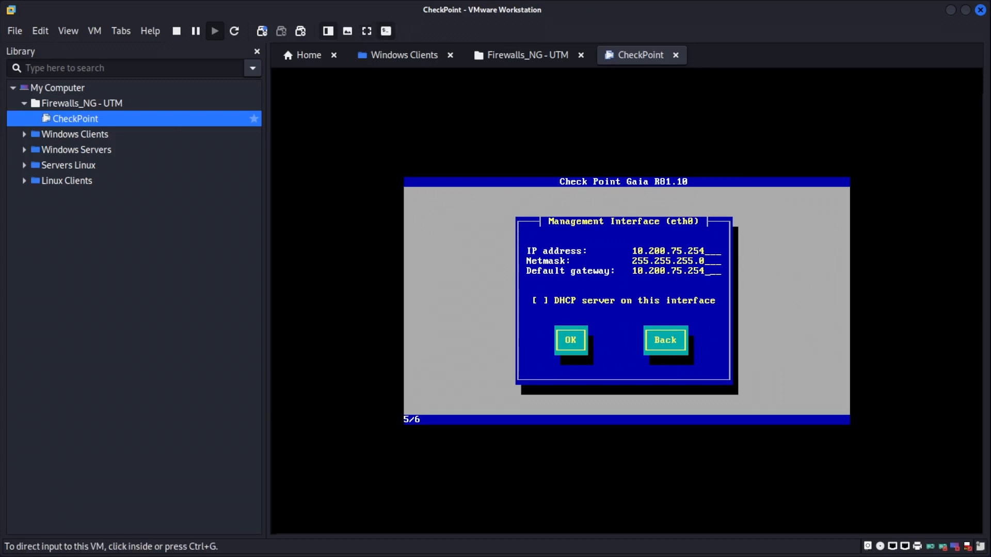
pyautogui.hotkey('alt', 'Tab')
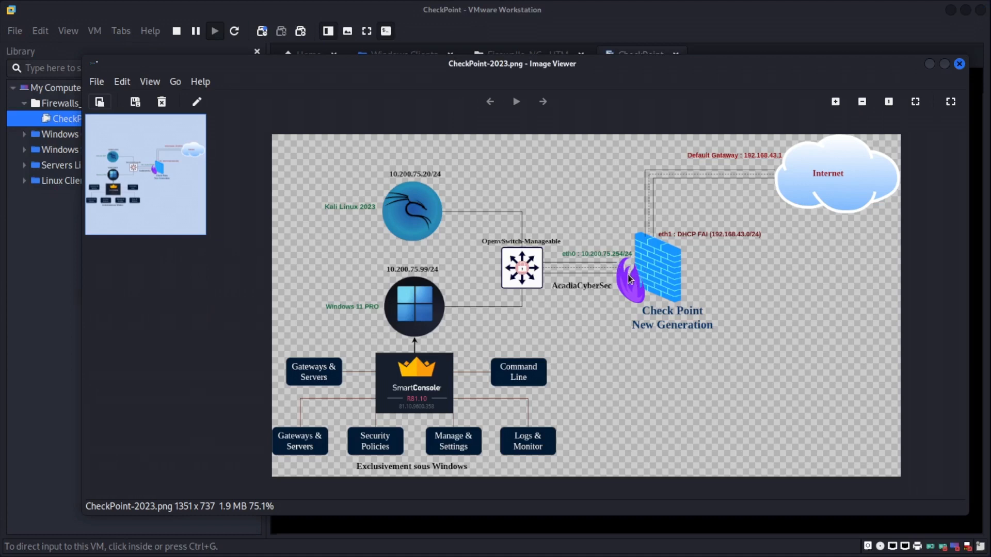
pyautogui.click(30, 294)
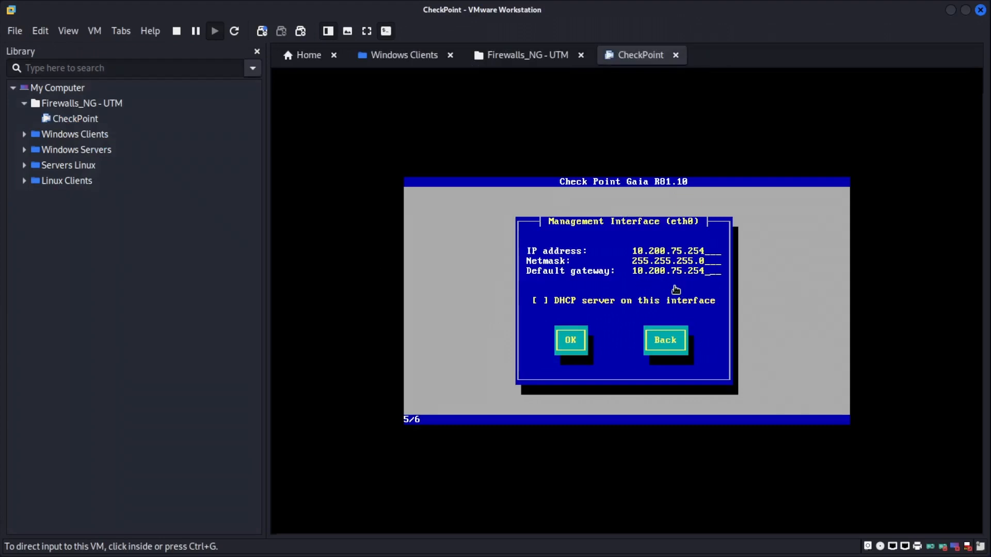
pyautogui.hotkey('ctrl', 'pageup')
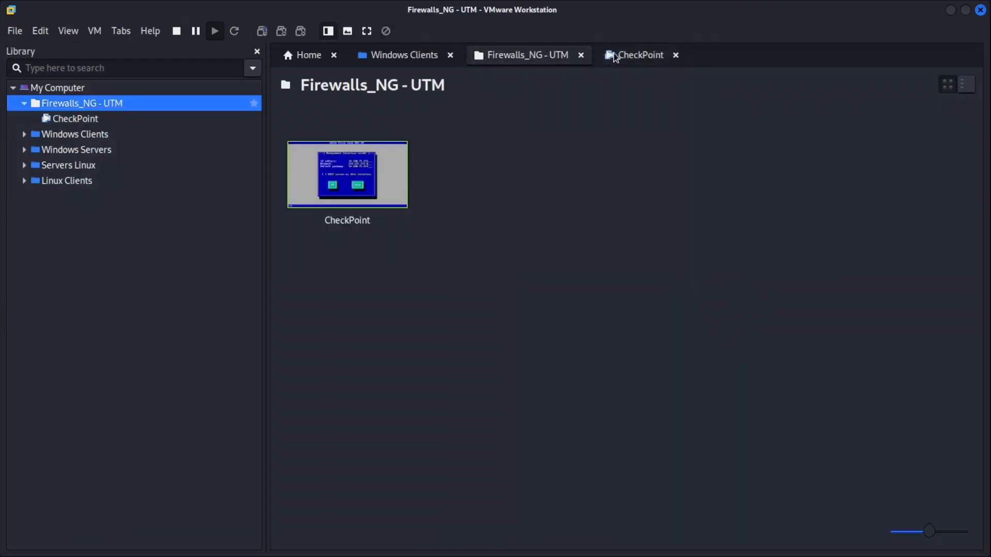
pyautogui.click(640, 55)
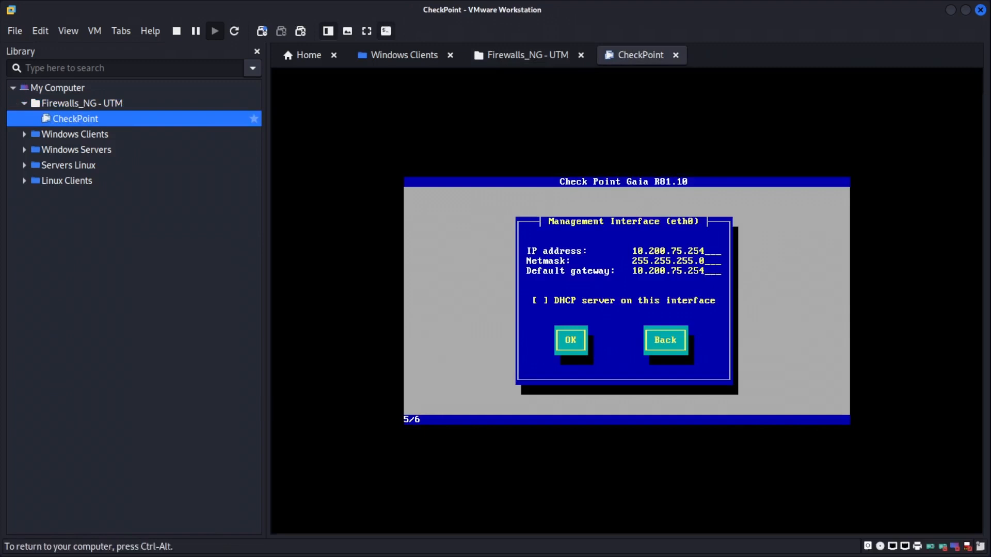
pyautogui.press('BackSpace')
pyautogui.press('BackSpace')
pyautogui.press('BackSpace')
pyautogui.press('BackSpace')
pyautogui.press('BackSpace')
pyautogui.press('BackSpace')
pyautogui.press('BackSpace')
pyautogui.press('BackSpace')
pyautogui.press('BackSpace')
pyautogui.press('BackSpace')
pyautogui.press('BackSpace')
pyautogui.press('BackSpace')
pyautogui.press('BackSpace')
# Confirm the eth0 interface settings and agree to format the disks so Gaia installs.
pyautogui.press('Tab')
pyautogui.press('Tab')
pyautogui.press('Return')
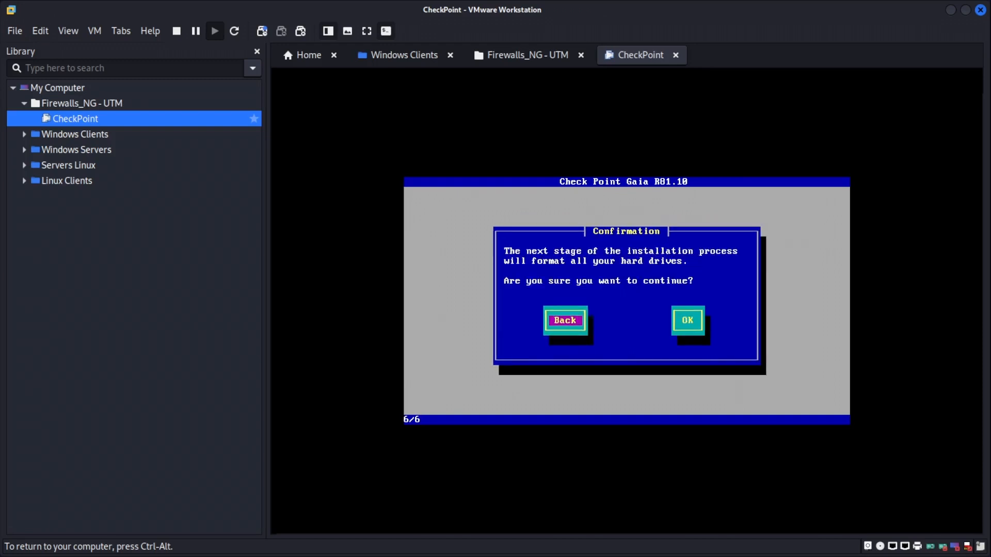
pyautogui.press('Tab')
pyautogui.press('Return')
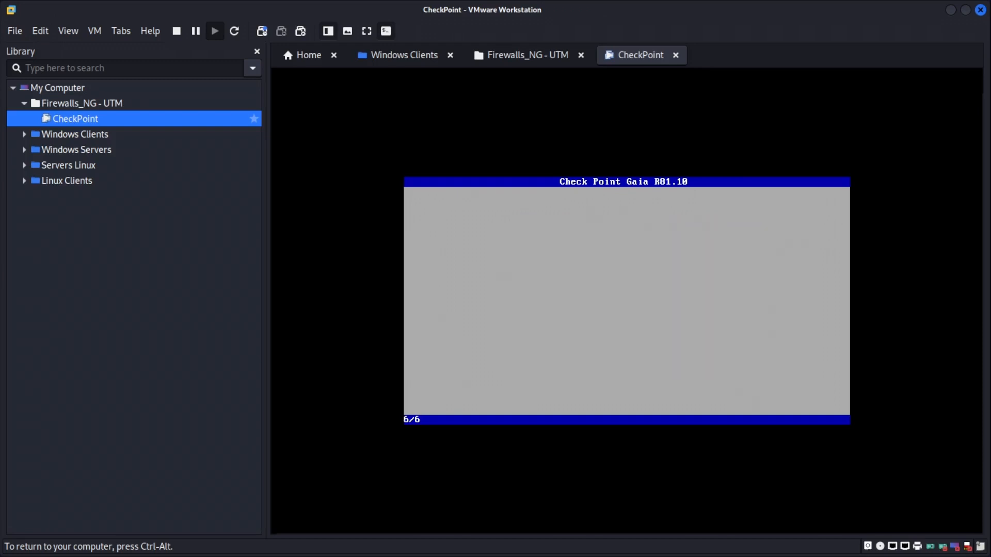
pyautogui.hotkey('ctrl', 'alt')
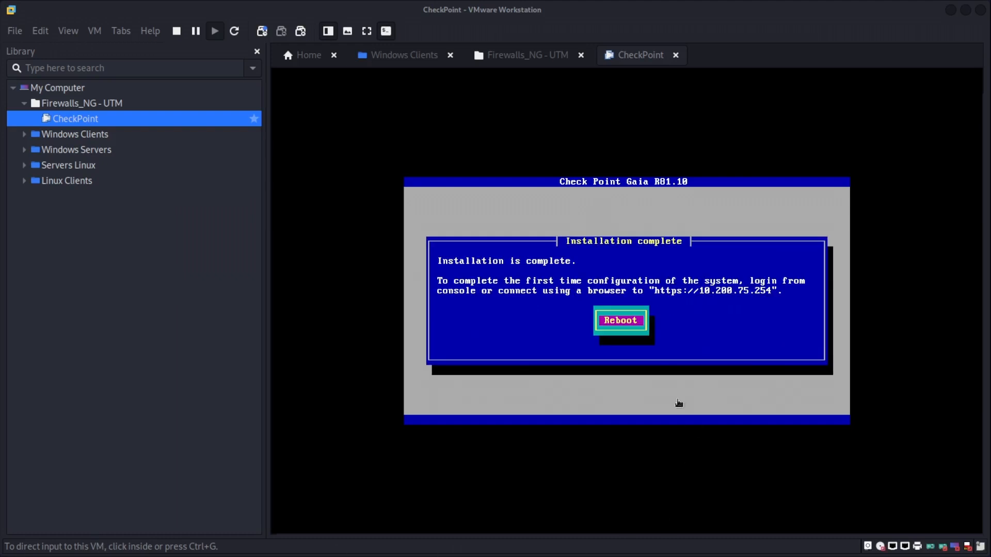
# Reboot the newly installed Gaia system.
pyautogui.click(678, 403)
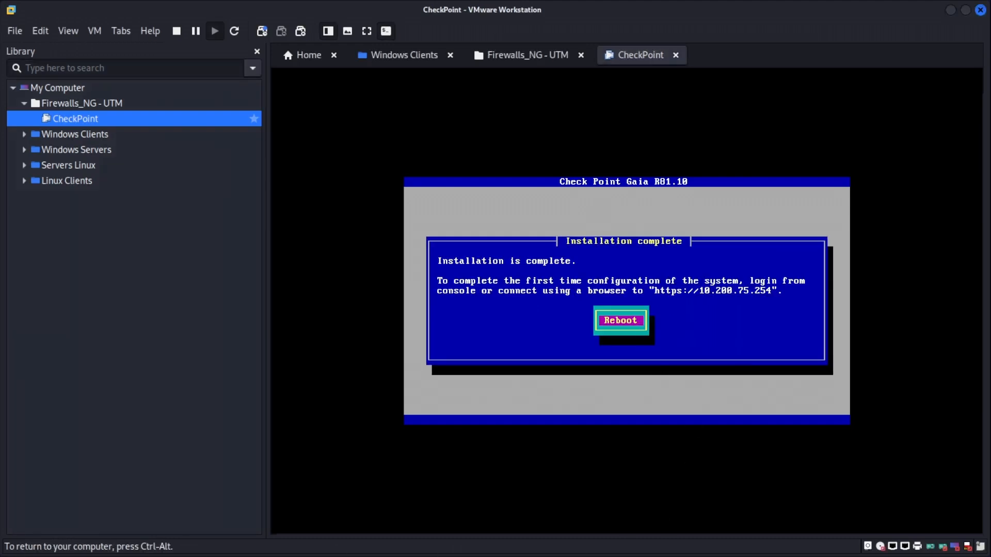
pyautogui.press('Return')
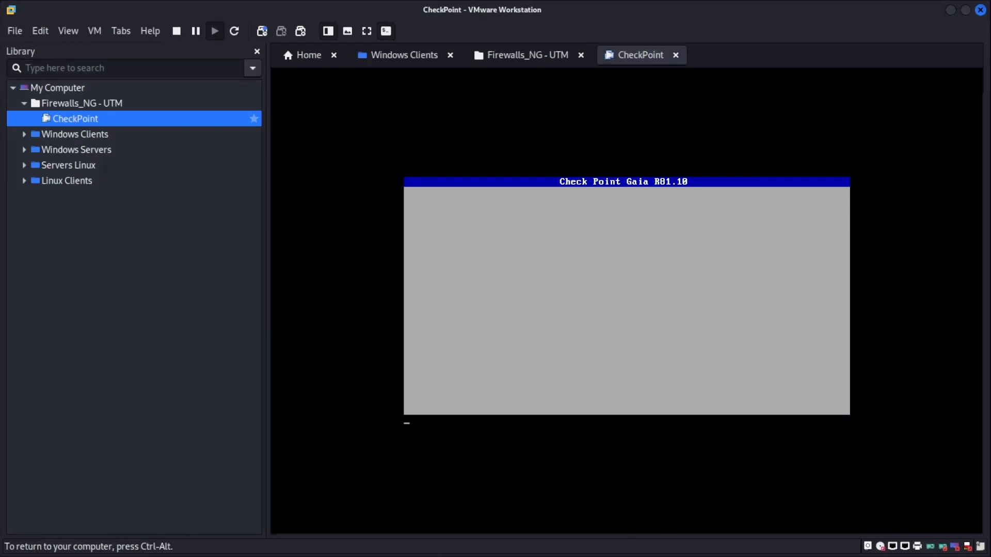
pyautogui.hotkey('ctrl', 'alt')
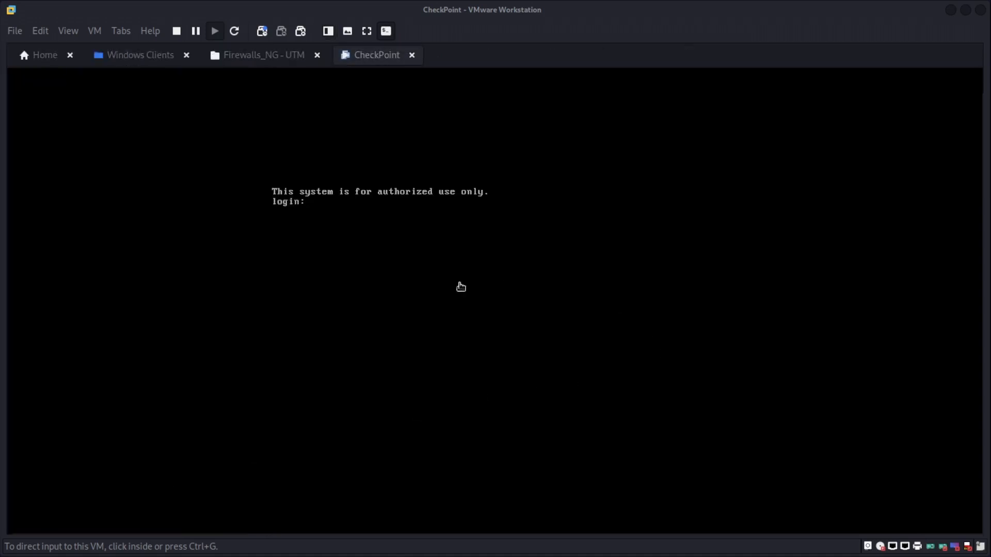
# Log into the Gaia console as admin with the admin password.
pyautogui.click(426, 254)
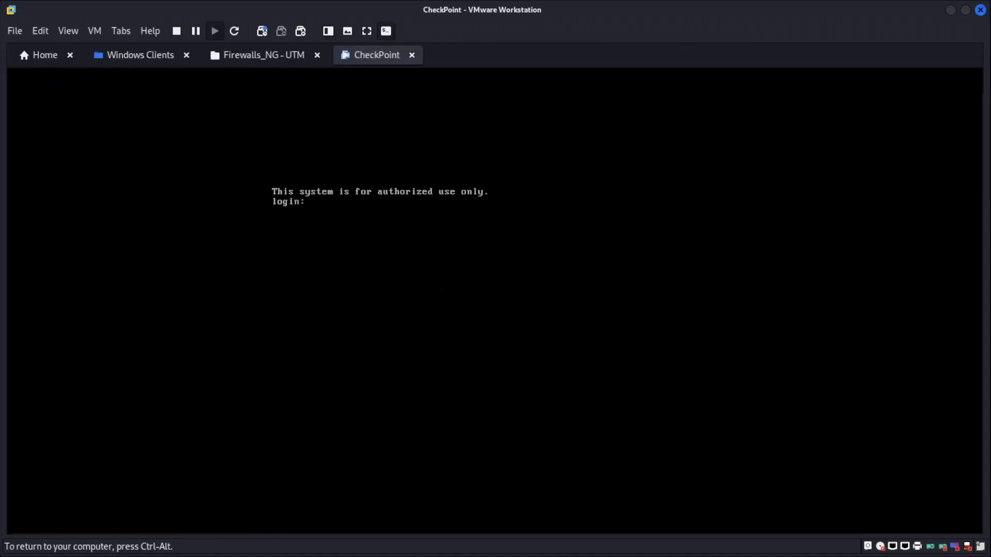
pyautogui.write('admin')
pyautogui.press('Return')
pyautogui.press('Return')
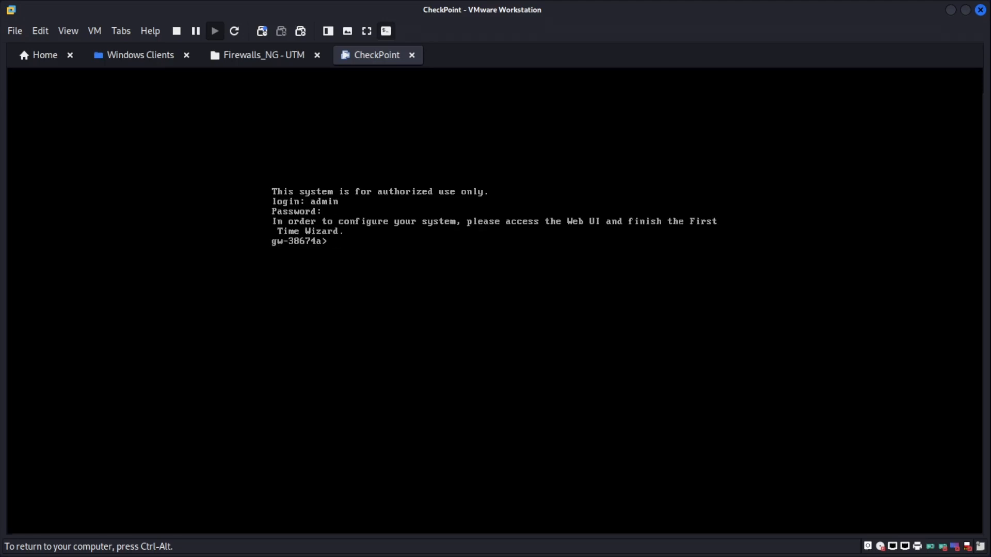
pyautogui.hotkey('ctrl', 'alt')
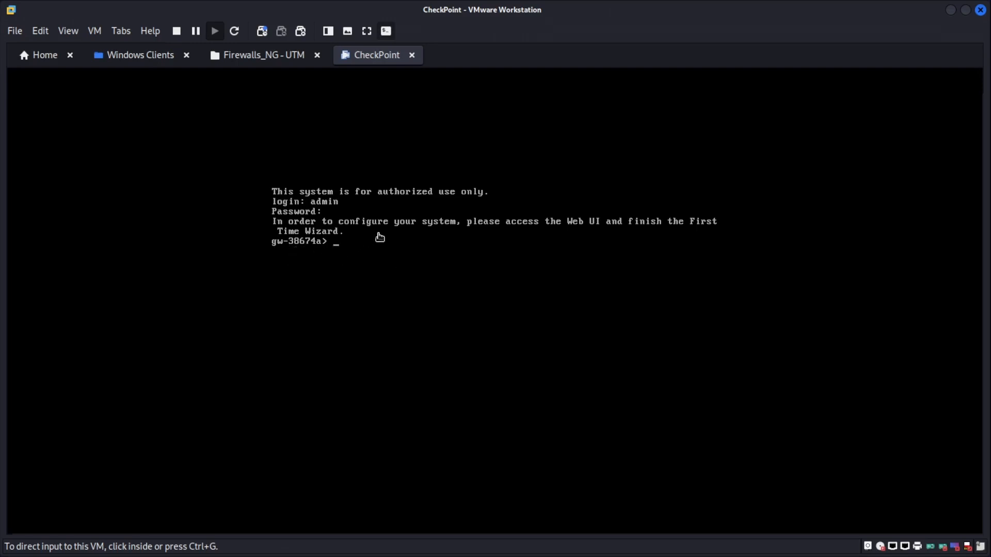
# Set the Gaia hostname to AcadiaCyberSec, rerunning 'set hostname' after the first attempt failed.
pyautogui.click(399, 239)
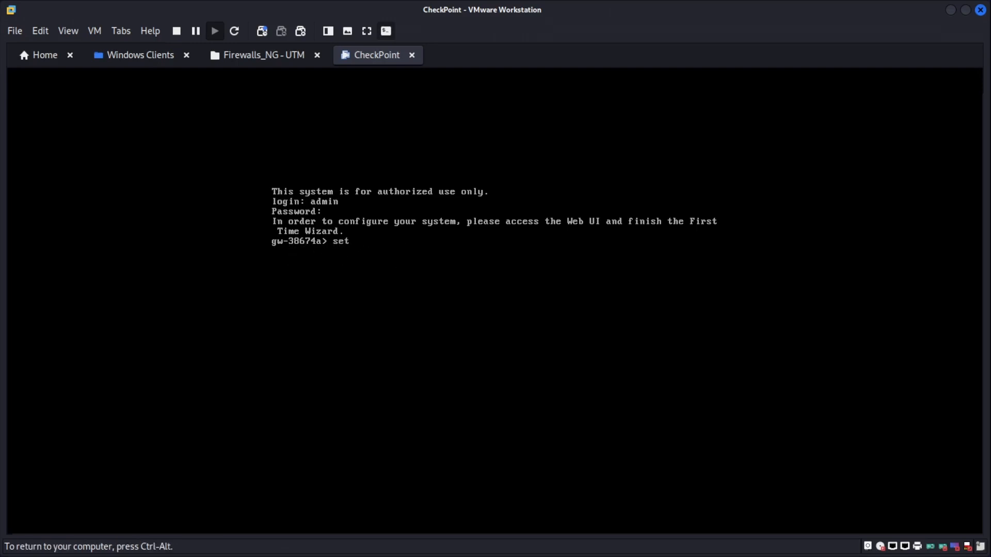
pyautogui.write('set hostna')
pyautogui.press('Tab')
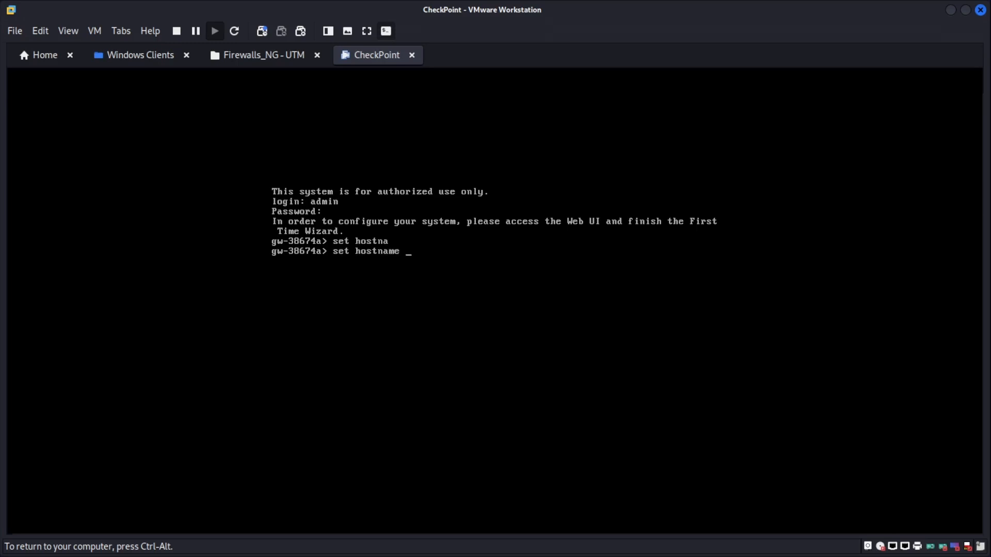
pyautogui.write('AcadiaCyberSec')
pyautogui.press('Return')
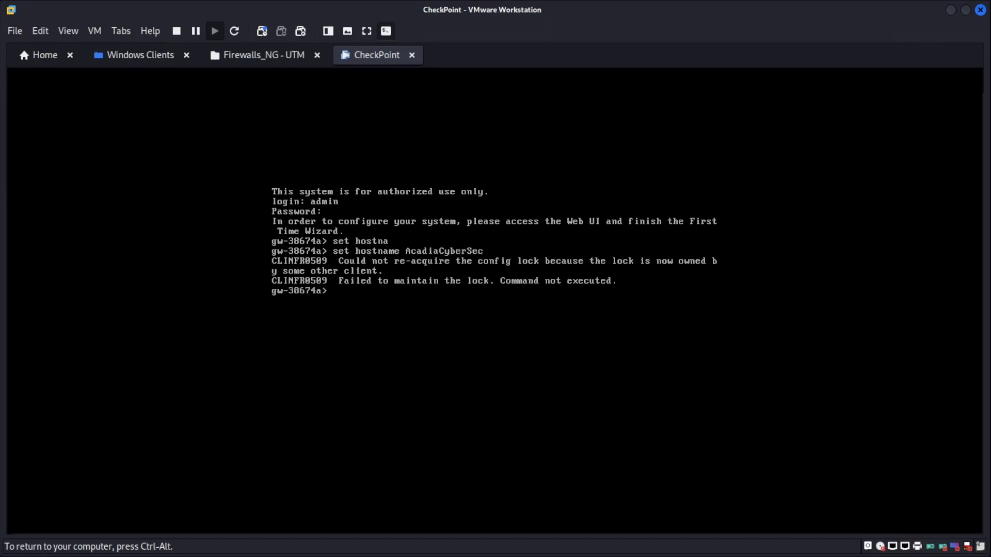
pyautogui.press('Up')
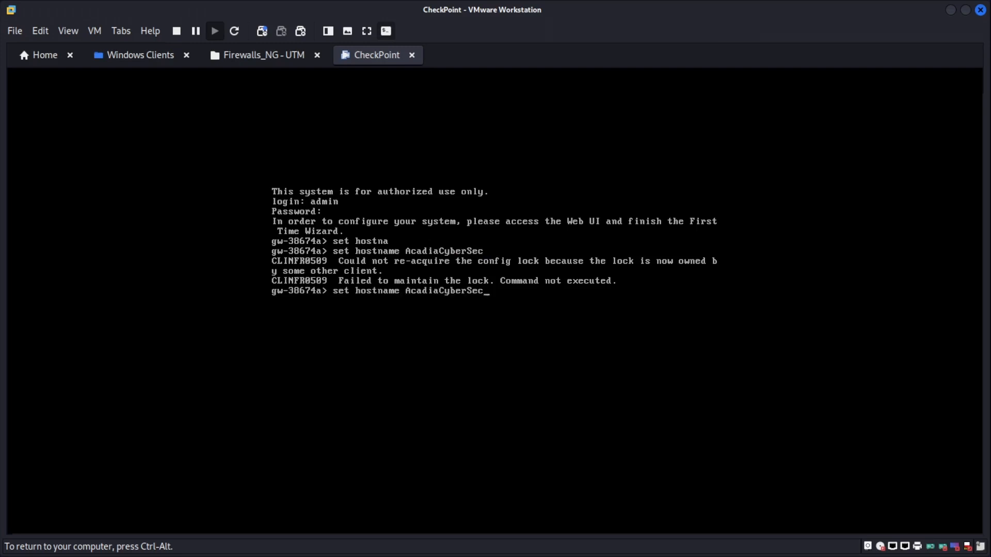
pyautogui.press('BackSpace')
pyautogui.press('BackSpace')
pyautogui.press('BackSpace')
pyautogui.press('BackSpace')
pyautogui.press('BackSpace')
pyautogui.press('BackSpace')
pyautogui.press('BackSpace')
pyautogui.press('BackSpace')
pyautogui.press('BackSpace')
pyautogui.press('BackSpace')
pyautogui.press('BackSpace')
pyautogui.press('BackSpace')
pyautogui.press('BackSpace')
pyautogui.press('BackSpace')
pyautogui.press('BackSpace')
pyautogui.press('BackSpace')
pyautogui.press('Tab')
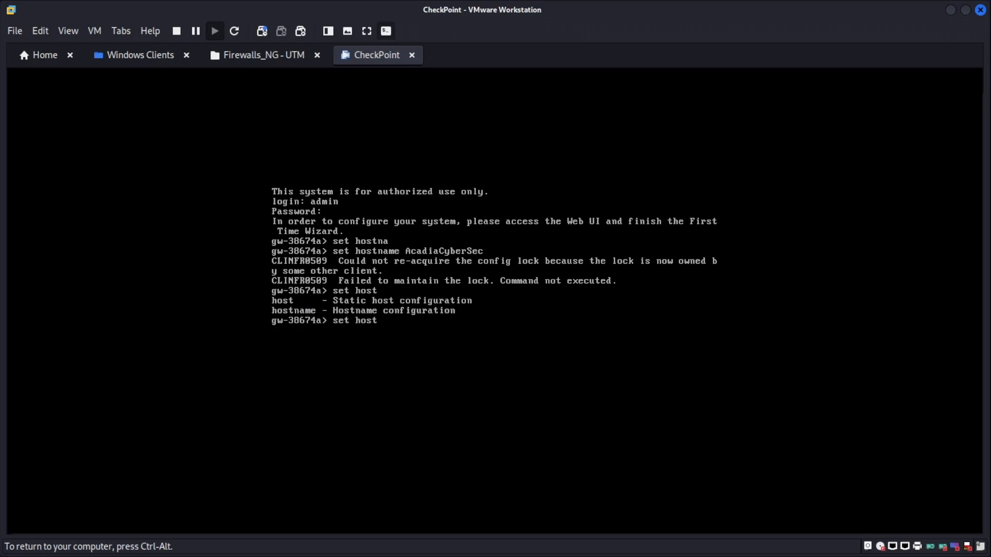
pyautogui.write('n')
pyautogui.press('Tab')
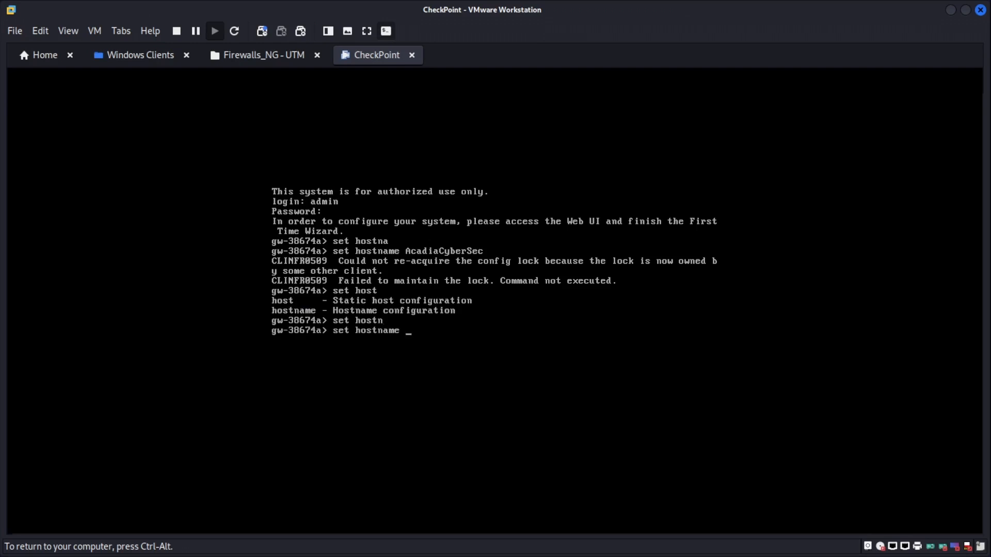
pyautogui.write('AcadiaCyberSec')
pyautogui.press('Return')
pyautogui.press('Return')
pyautogui.press('Return')
pyautogui.press('Return')
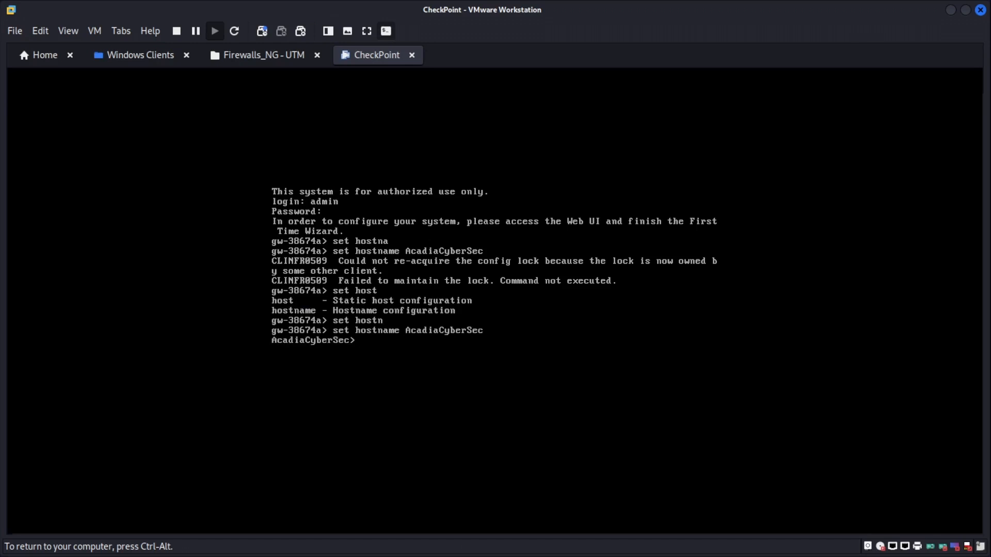
# Run 'show interface eth0' to confirm 10.200.75.254/24, then switch back to the host's Firefox.
pyautogui.write('show')
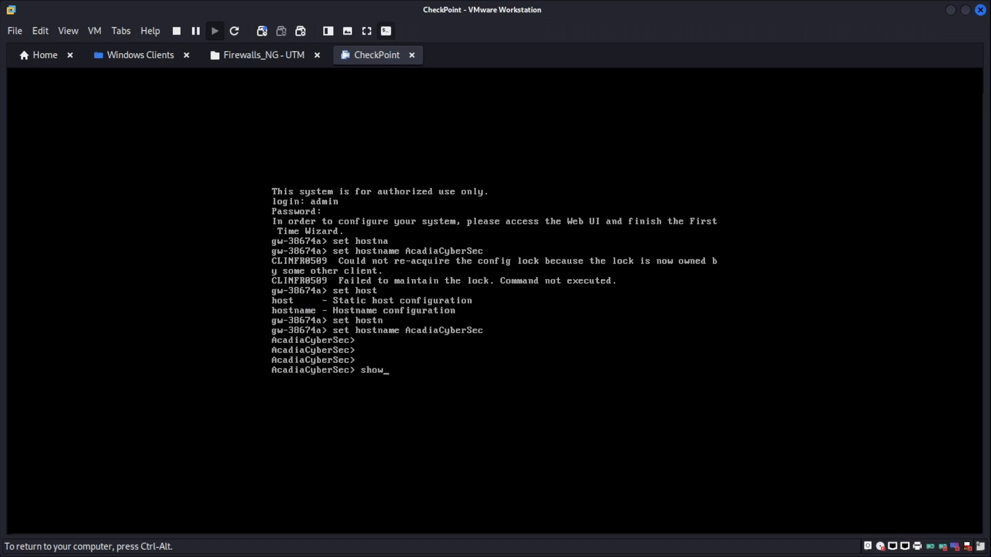
pyautogui.write(' inter')
pyautogui.press('Tab')
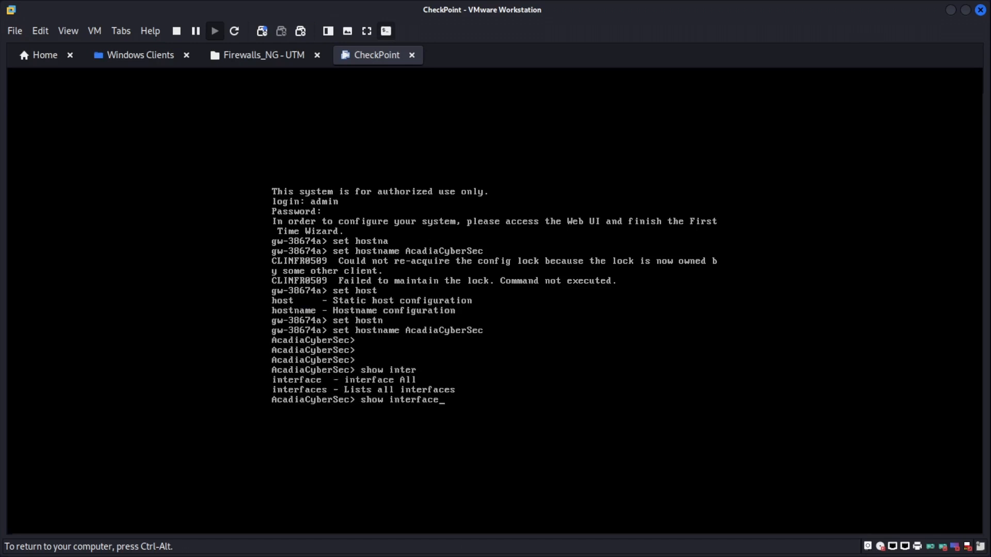
pyautogui.write('e')
pyautogui.press('Tab')
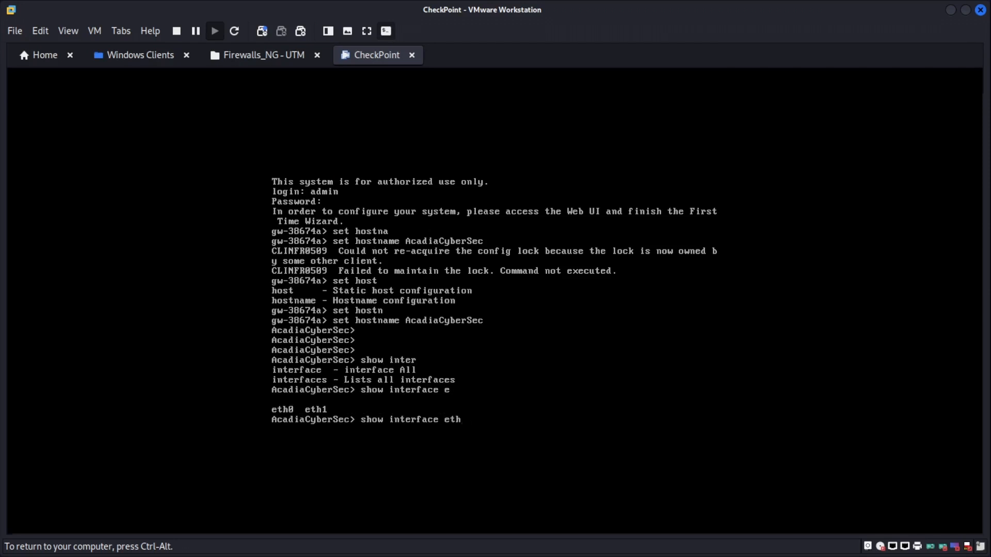
pyautogui.write('0')
pyautogui.press('Return')
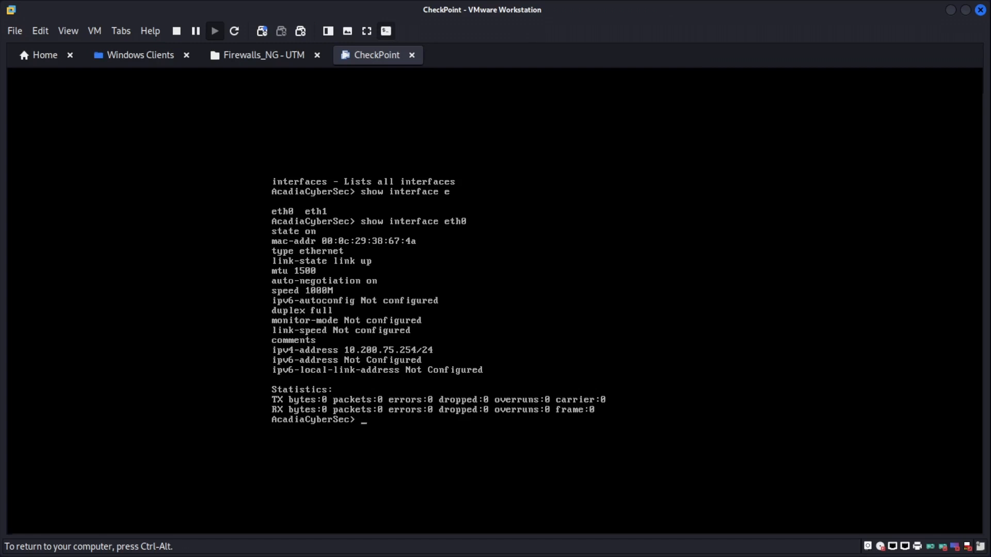
pyautogui.hotkey('ctrl', 'alt')
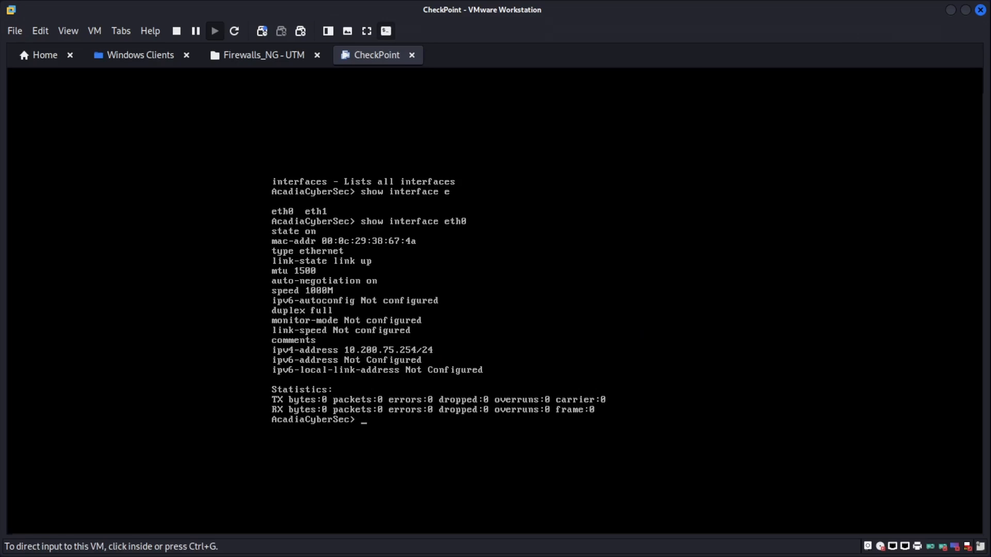
pyautogui.hotkey('alt', 'Tab')
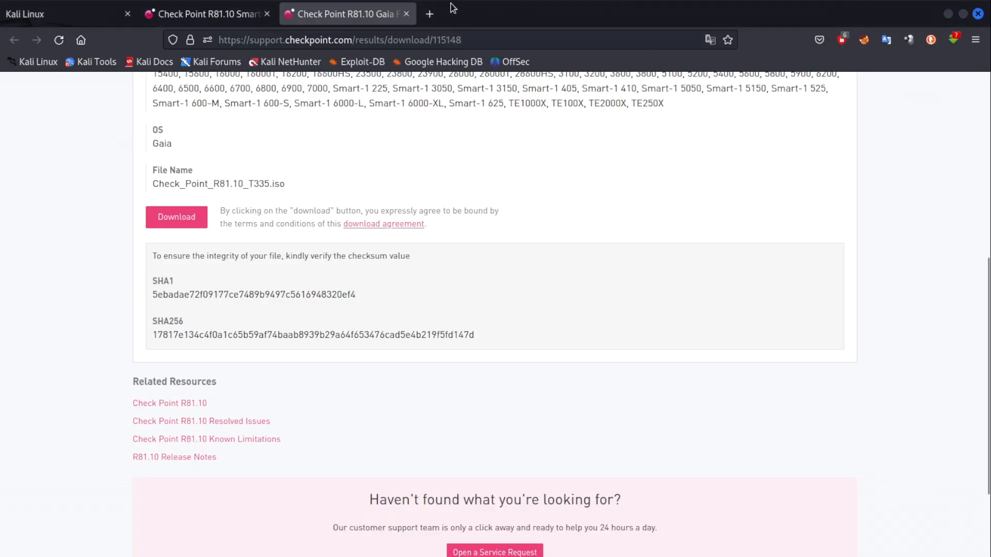
# Open a host terminal window, resize and position it, and minimize Firefox.
pyautogui.hotkey('ctrl', 'alt', 'Return')
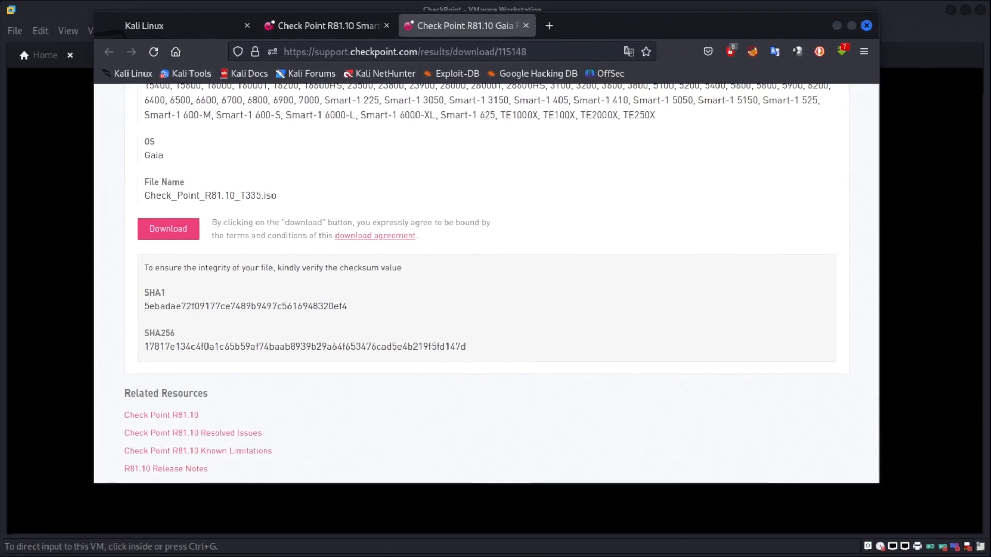
pyautogui.hotkey('ctrl', 'alt', 't')
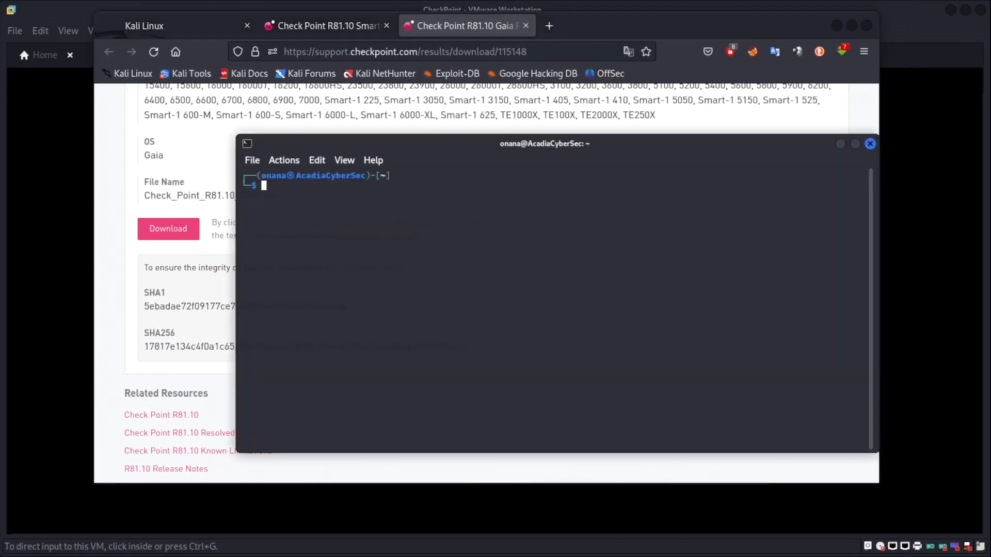
pyautogui.moveTo(718, 144)
pyautogui.mouseDown()
pyautogui.moveTo(738, 104)
pyautogui.moveTo(707, 144)
pyautogui.mouseUp()
pyautogui.moveTo(879, 237); pyautogui.dragTo(798, 250)
pyautogui.moveTo(398, 149); pyautogui.dragTo(518, 131)
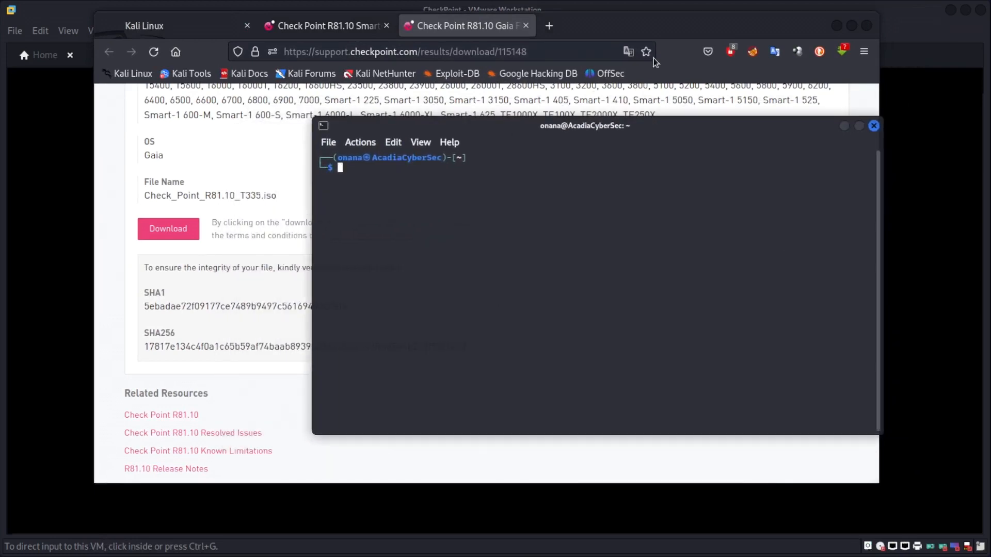
pyautogui.click(837, 26)
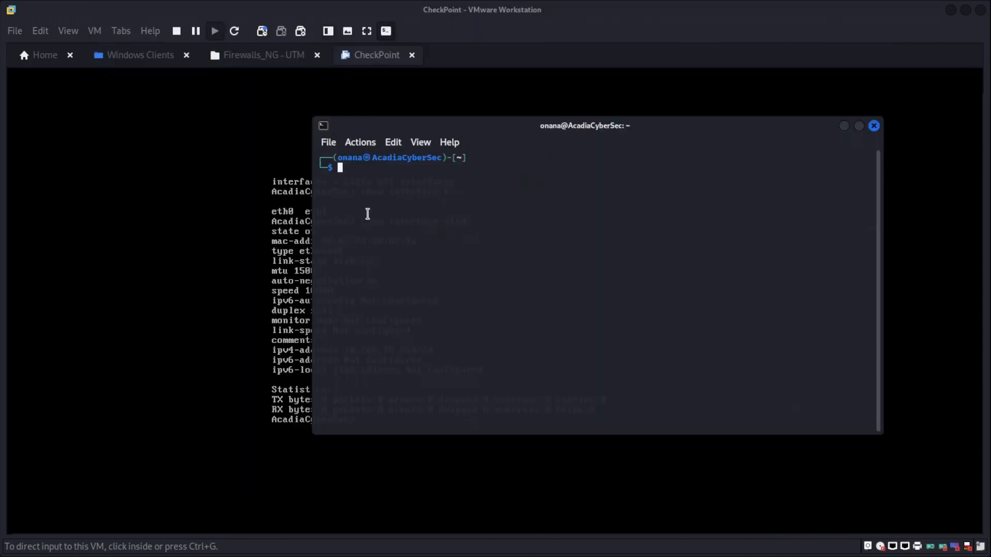
# Ping 10.200.75.254 and stop after five replies to see 0% packet loss.
pyautogui.write('ping 10.200.75.254')
pyautogui.press('Right')
pyautogui.press('Return')
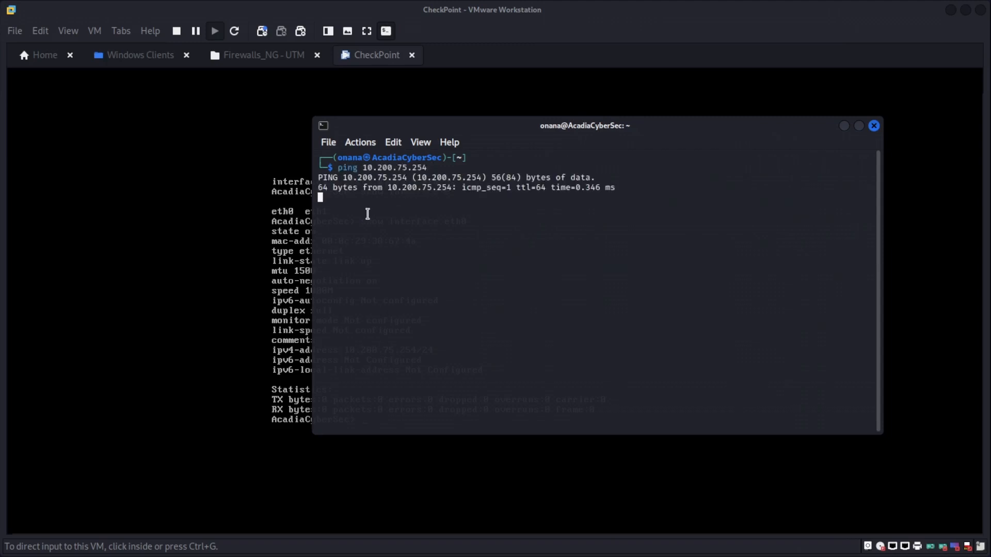
pyautogui.moveTo(634, 207); pyautogui.dragTo(333, 205)
pyautogui.hotkey('ctrl', 'c')
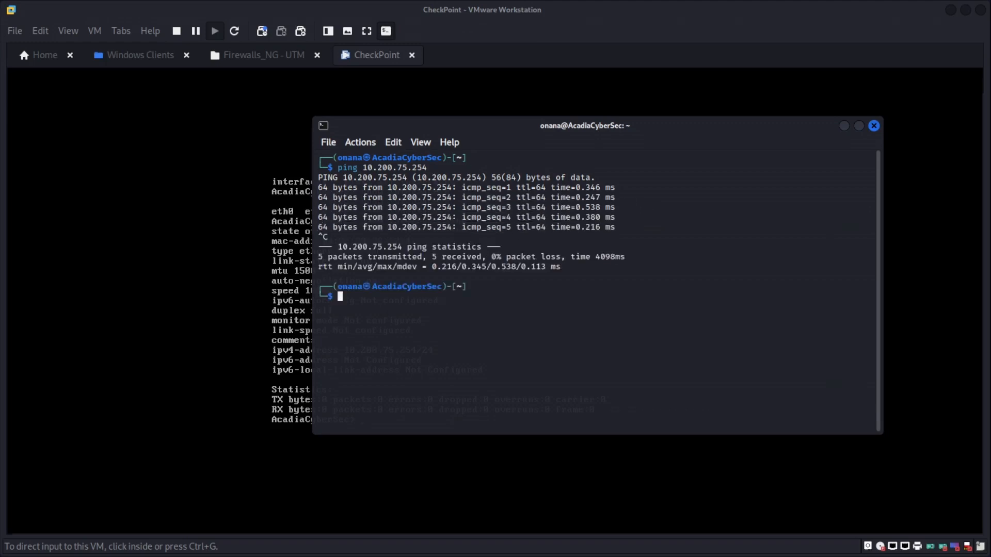
pyautogui.hotkey('alt', 'Tab')
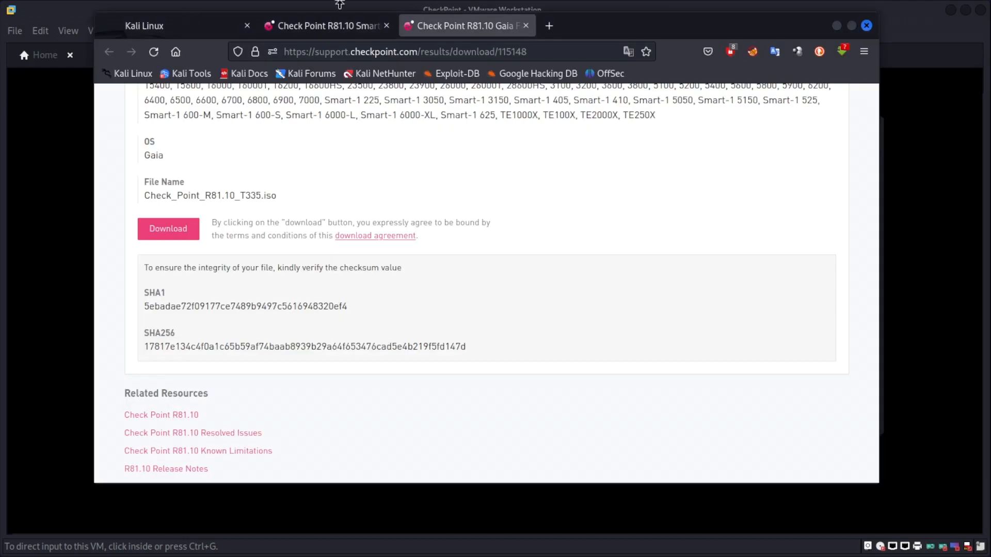
# Load 10.200.75.254 in a new Firefox tab and accept the self-signed certificate risk.
pyautogui.click(548, 25)
pyautogui.click(416, 51)
pyautogui.write('10.200')
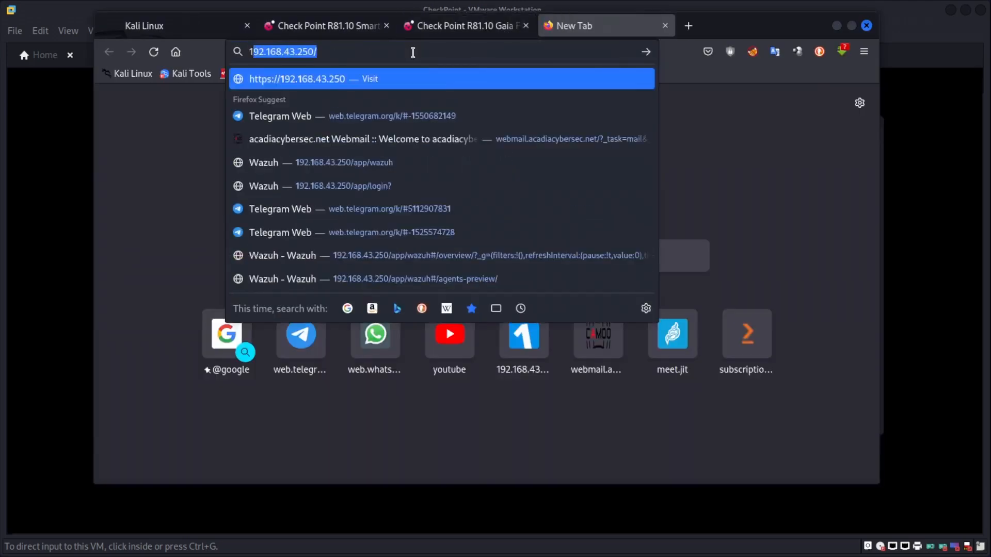
pyautogui.write('.')
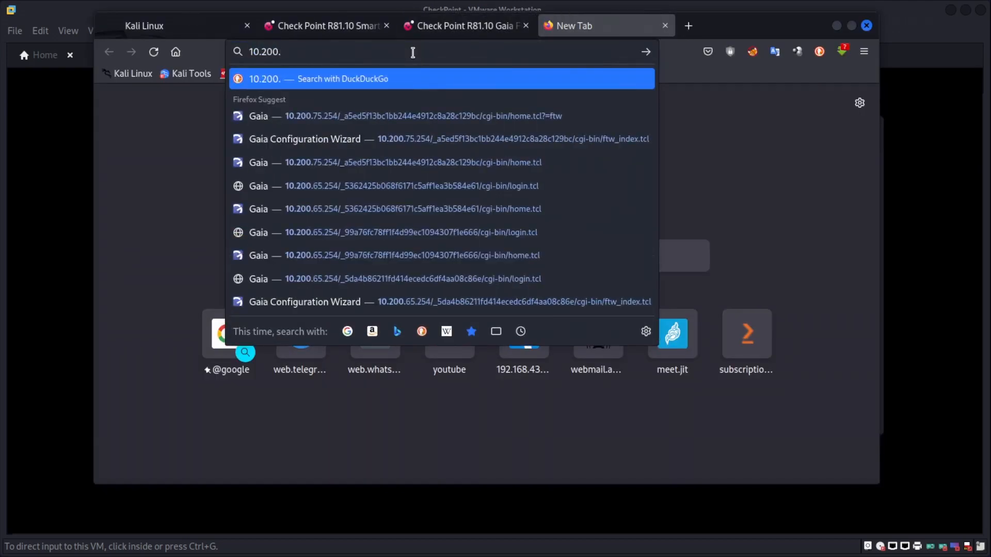
pyautogui.write('75')
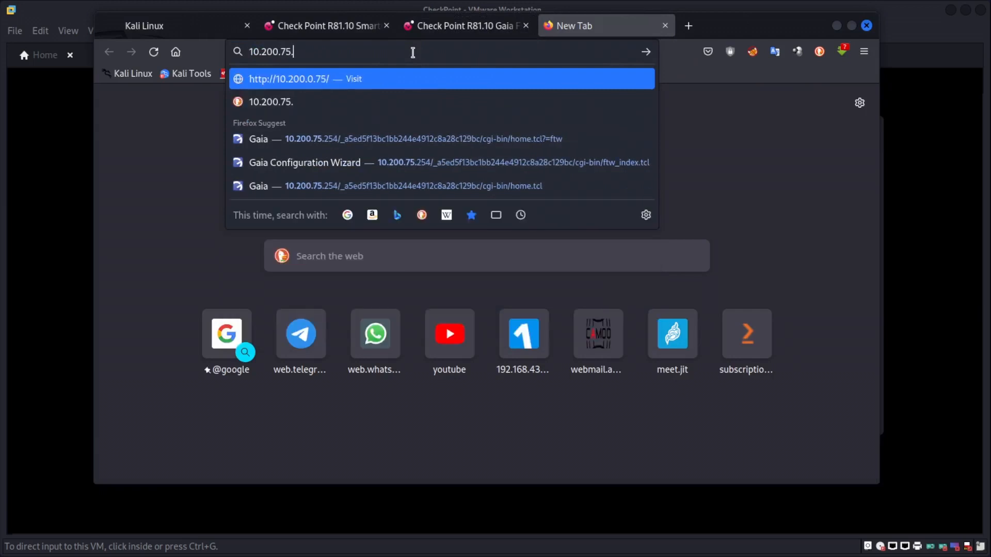
pyautogui.write('.254')
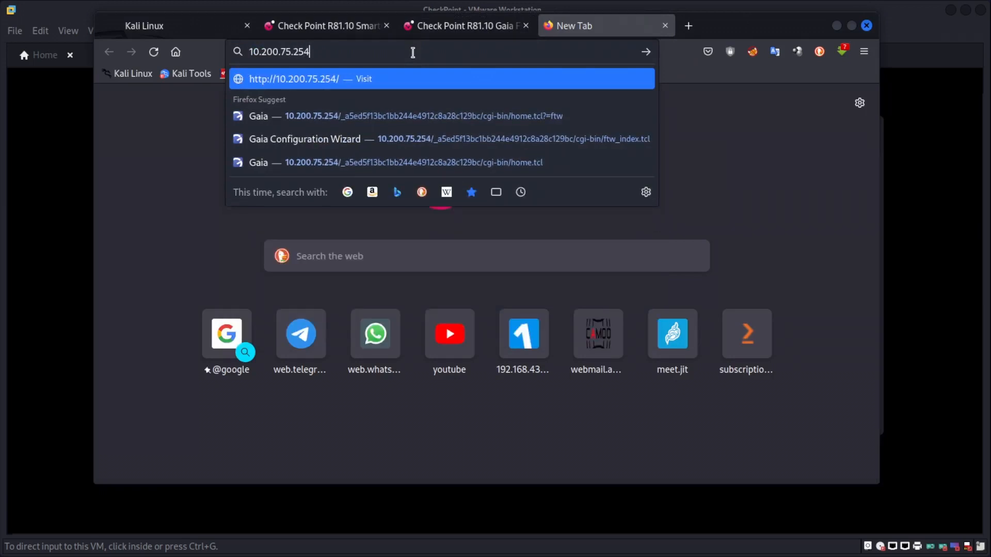
pyautogui.press('Return')
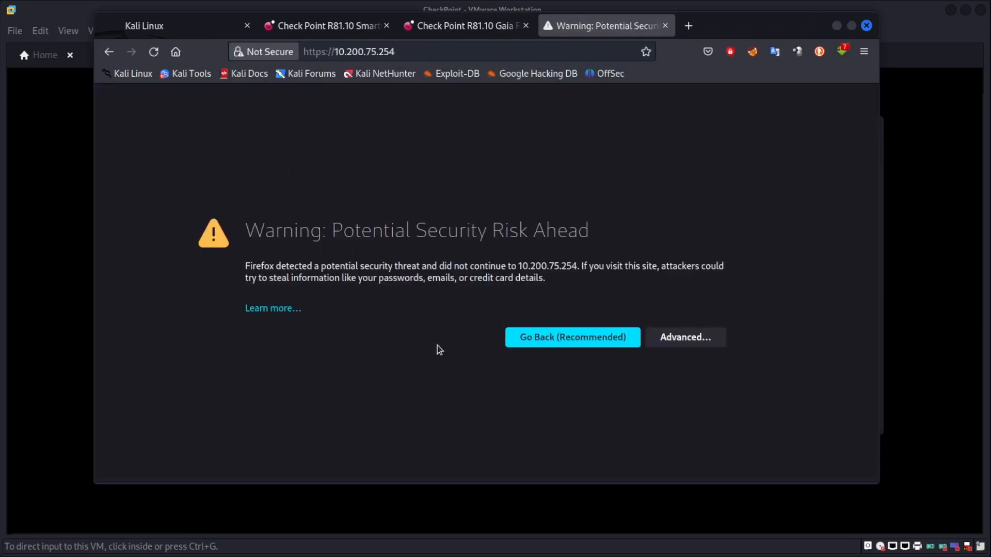
pyautogui.click(680, 347)
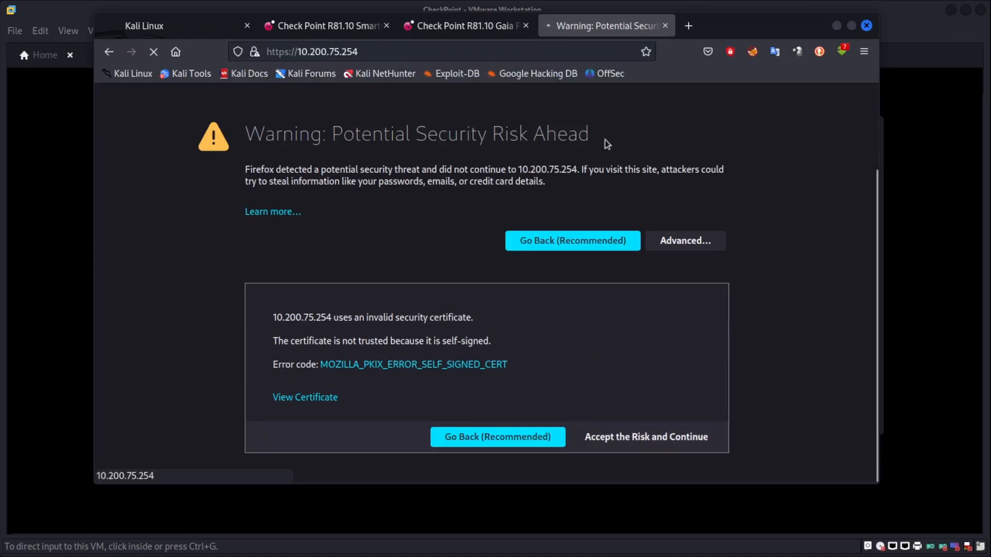
pyautogui.click(853, 26)
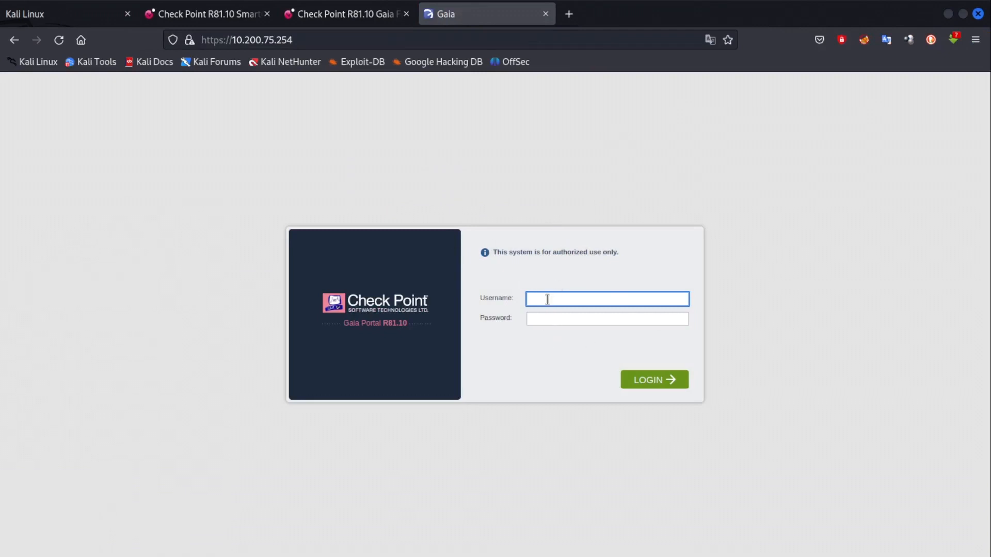
# Submit a Gaia Portal login with username admin and the admin password.
pyautogui.write('admin')
pyautogui.press('Tab')
pyautogui.write('•••')
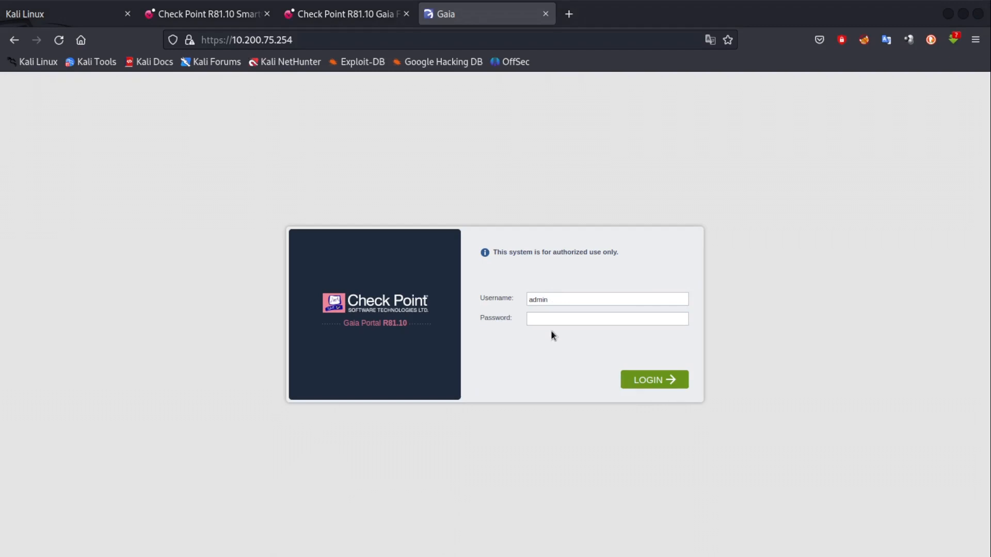
pyautogui.click(548, 318)
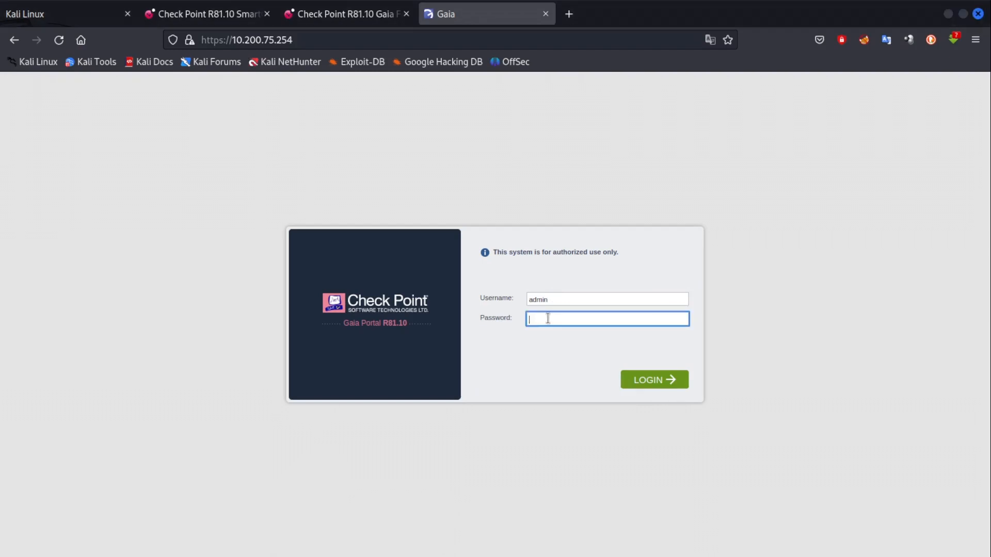
pyautogui.write('•••')
pyautogui.press('Return')
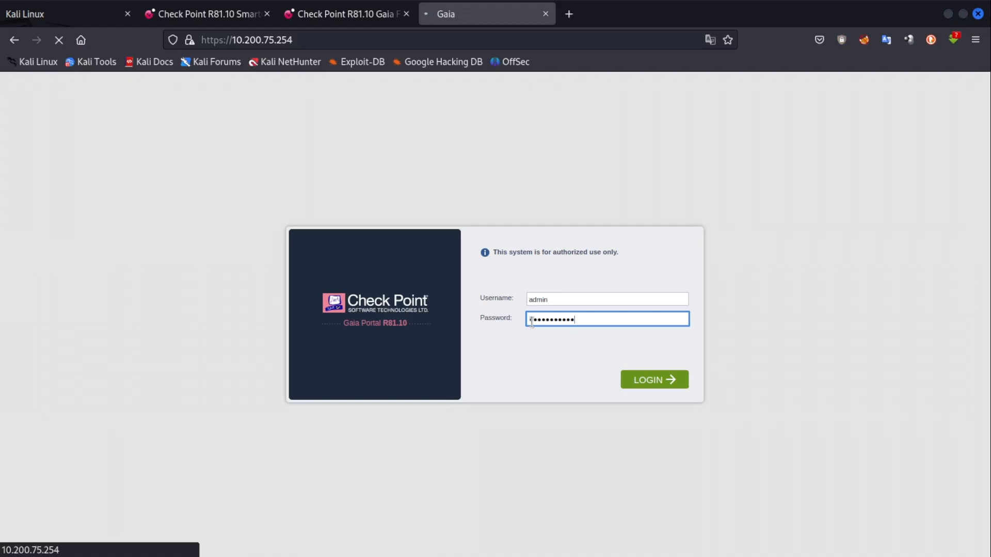
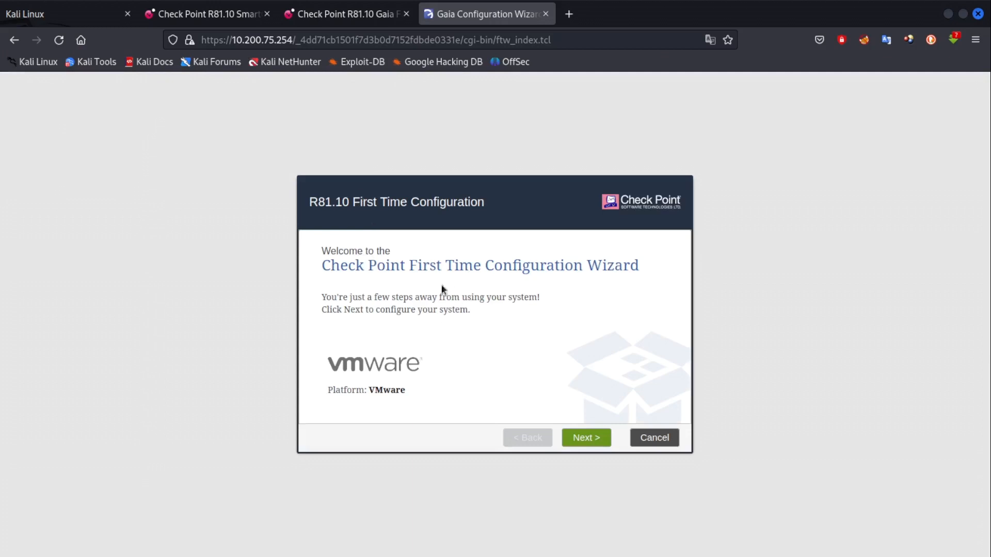
# Move past the Welcome page, keeping 'Continue with R81.10 configuration' as the deployment option.
pyautogui.moveTo(340, 269); pyautogui.dragTo(592, 260)
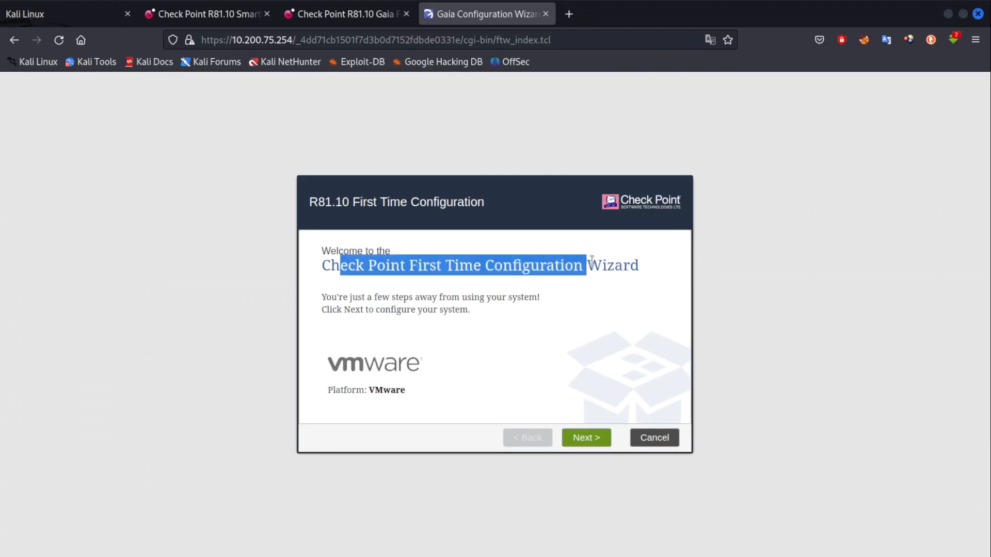
pyautogui.click(560, 290)
pyautogui.moveTo(334, 391); pyautogui.dragTo(396, 396)
pyautogui.click(390, 391)
pyautogui.click(418, 377)
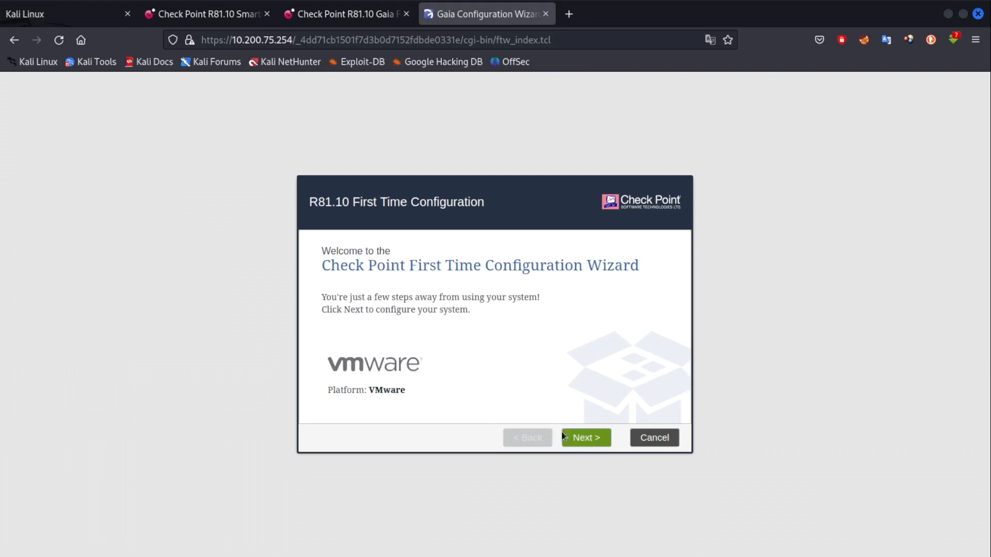
pyautogui.click(586, 437)
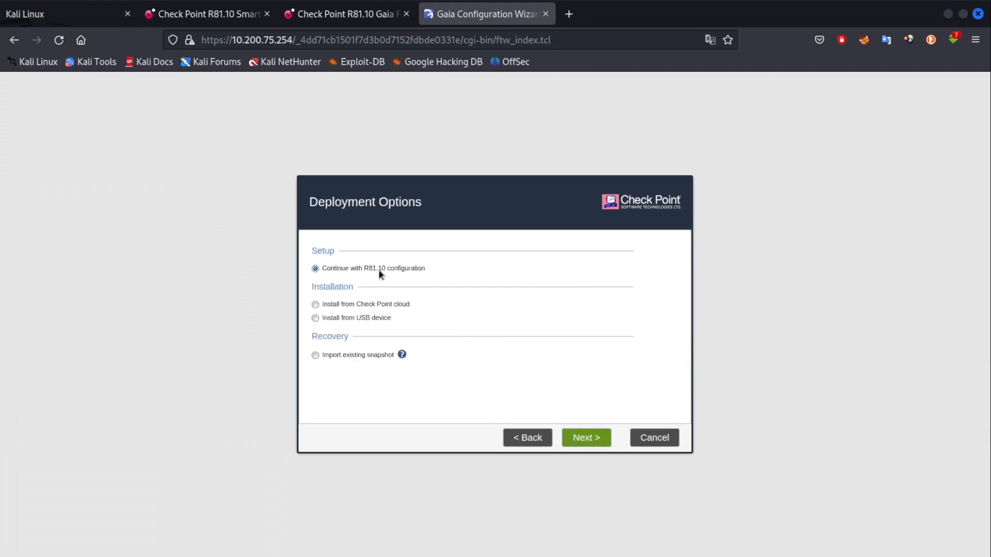
pyautogui.click(584, 443)
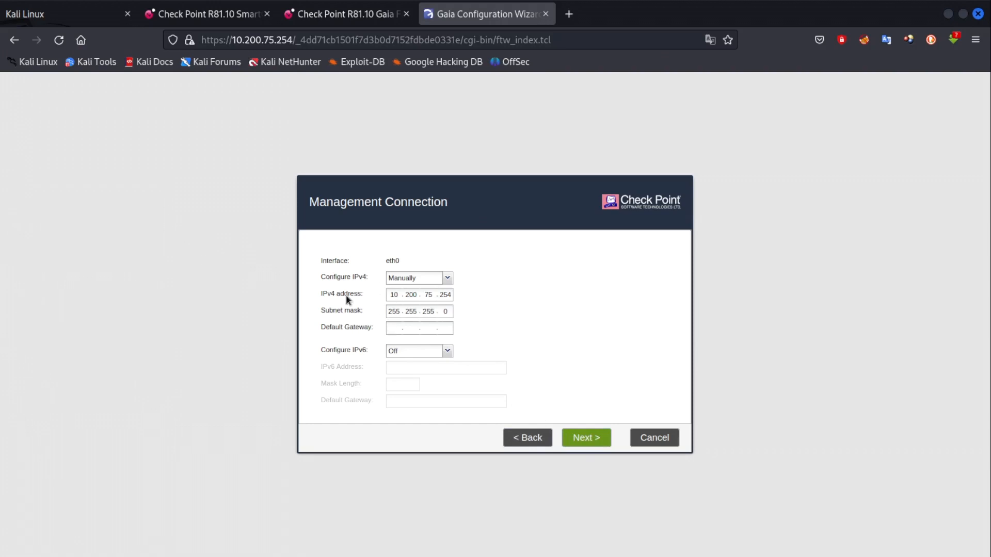
# Accept eth0 at 10.200.75.254/255.255.255.0, check the network diagram, and leave eth1 off.
pyautogui.click(397, 328)
pyautogui.click(586, 438)
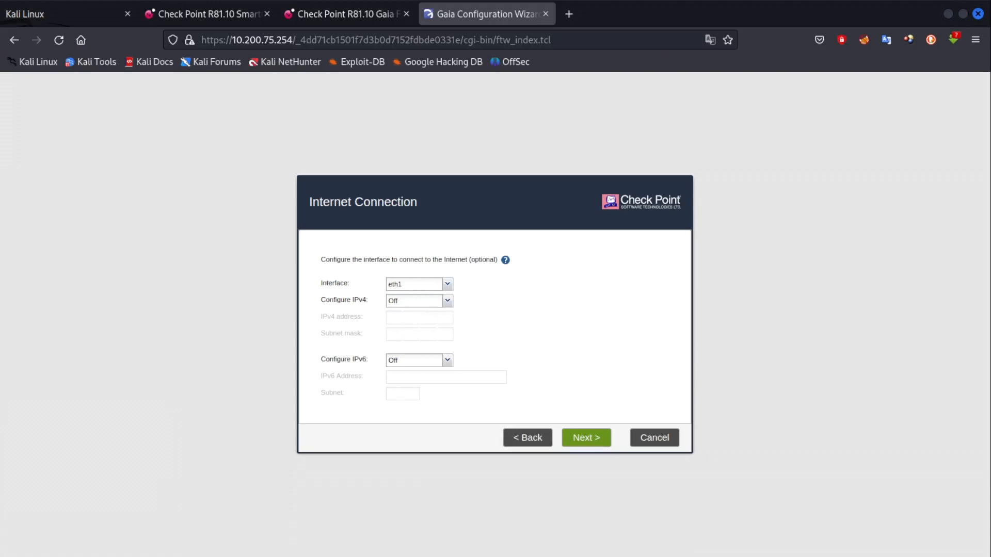
pyautogui.hotkey('alt', 'Tab')
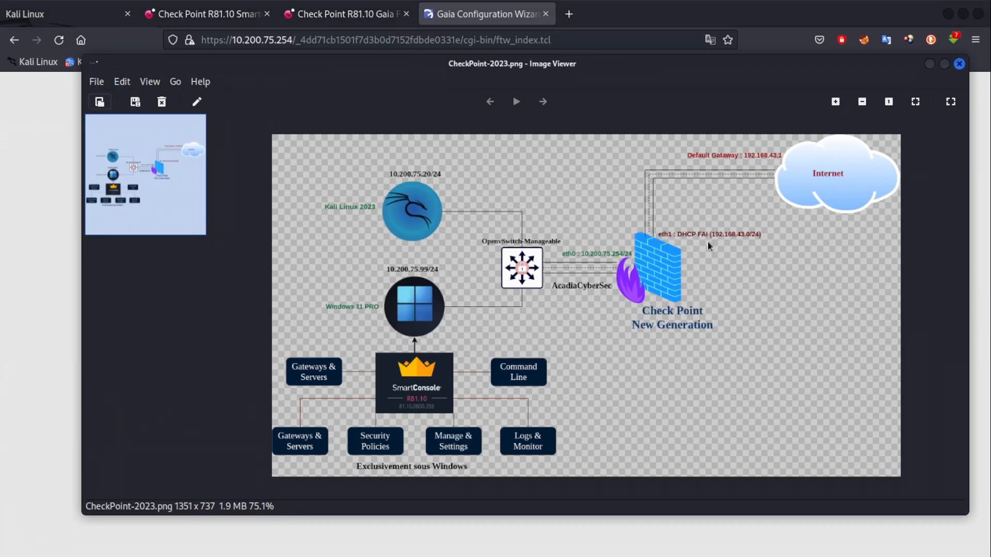
pyautogui.click(487, 22)
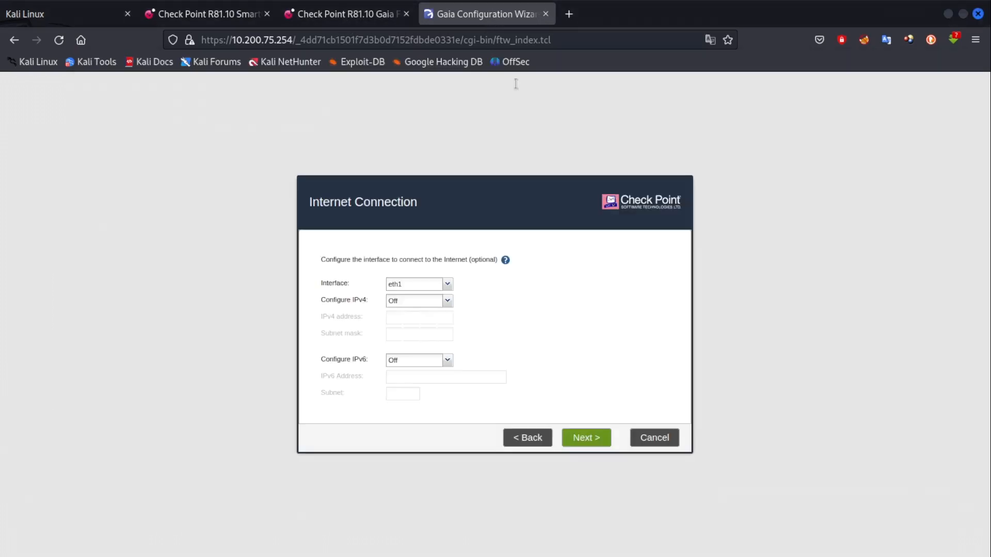
pyautogui.click(591, 438)
pyautogui.click(460, 266)
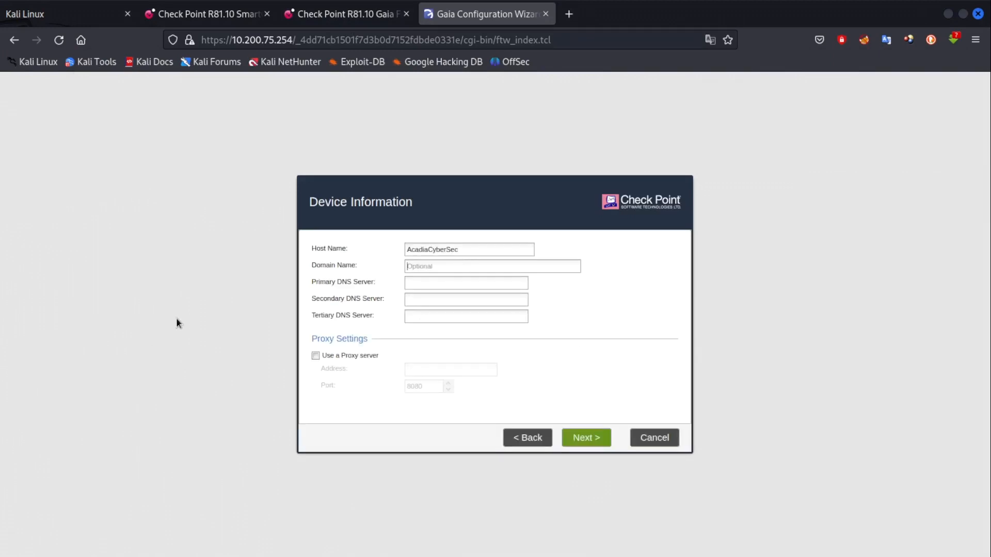
# Enter domain name acadiacybersec.cm and primary DNS server 8.8.8.8 in Device Information.
pyautogui.write('acadiacybersec.')
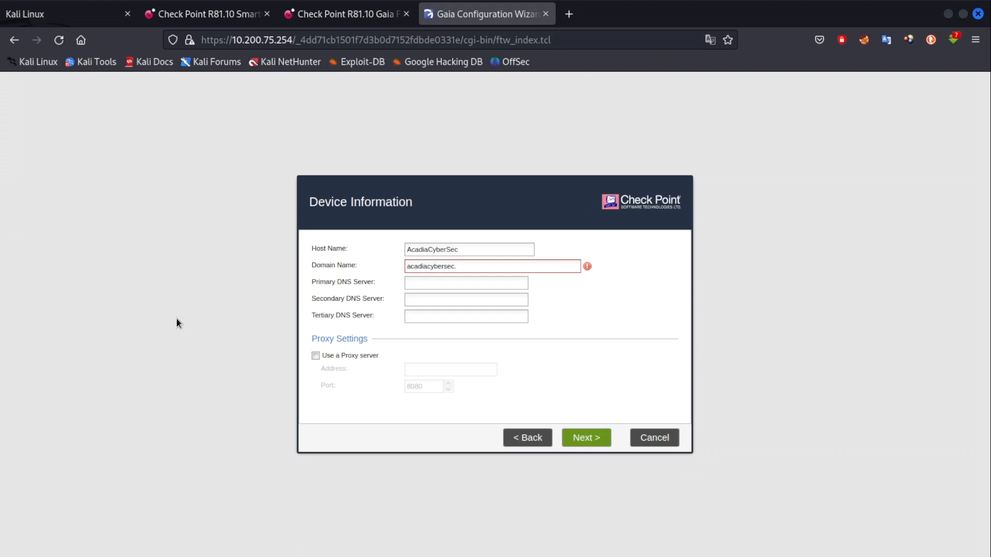
pyautogui.write('cm')
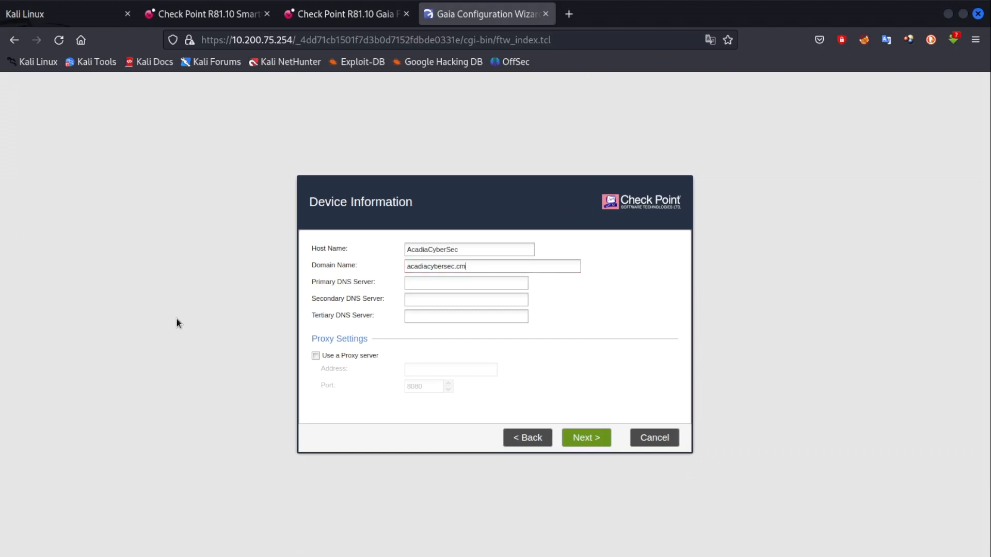
pyautogui.click(408, 282)
# Accept the Device Information settings to reach Date and Time Settings.
pyautogui.click(583, 438)
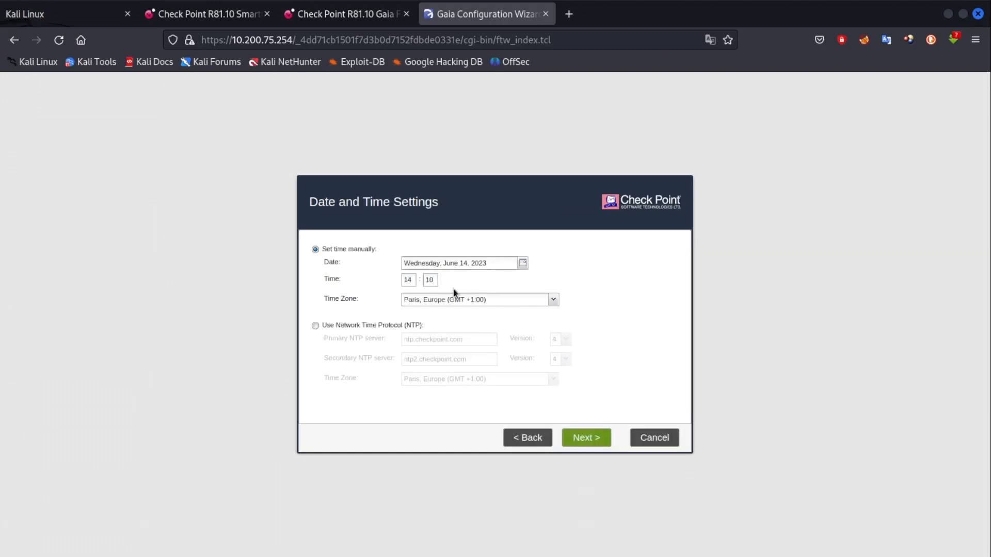
pyautogui.click(555, 303)
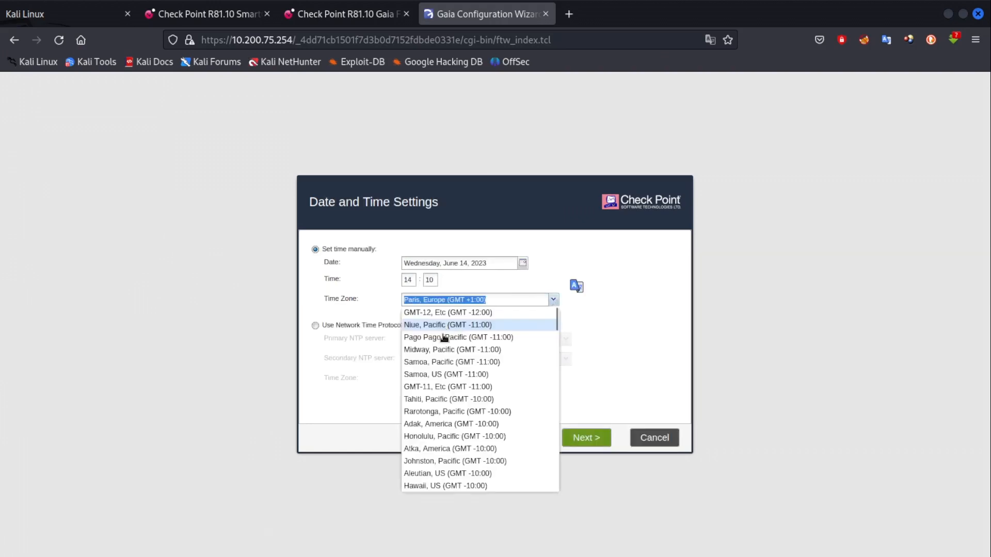
pyautogui.press('Escape')
# Pick Douala, Africa (GMT +1:00) from the Time Zone list.
pyautogui.click(553, 299)
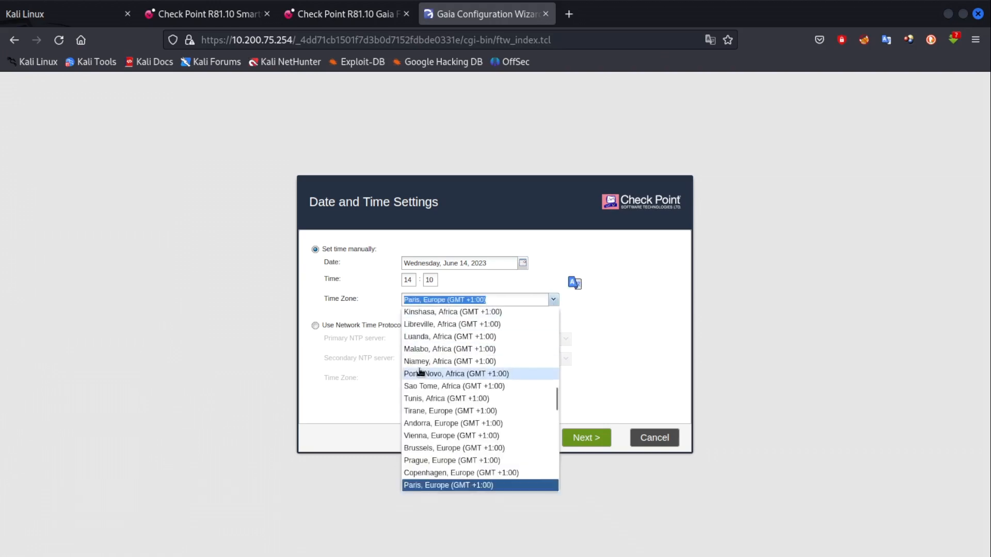
pyautogui.scroll(-5, 464, 371)
pyautogui.scroll(-15, 420, 369)
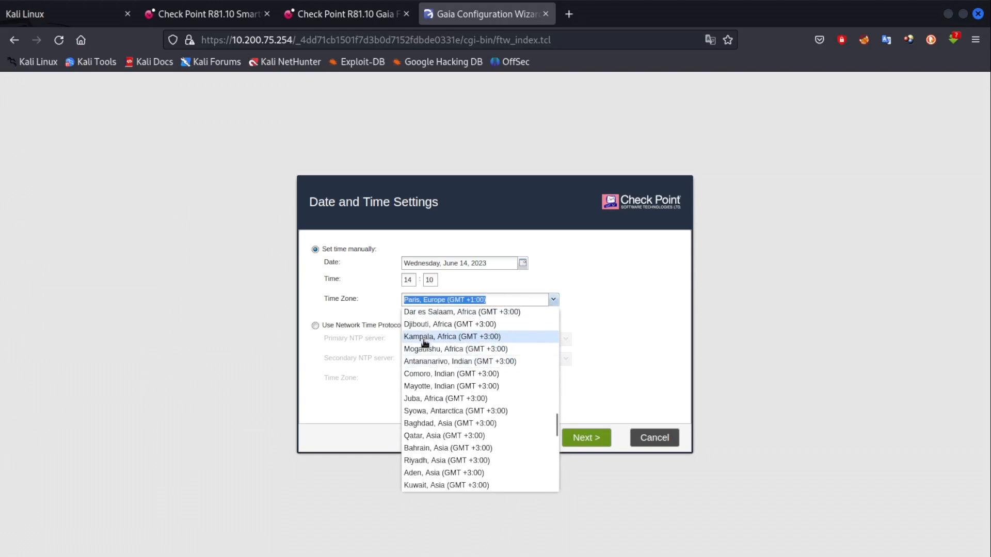
pyautogui.scroll(-2, 415, 338)
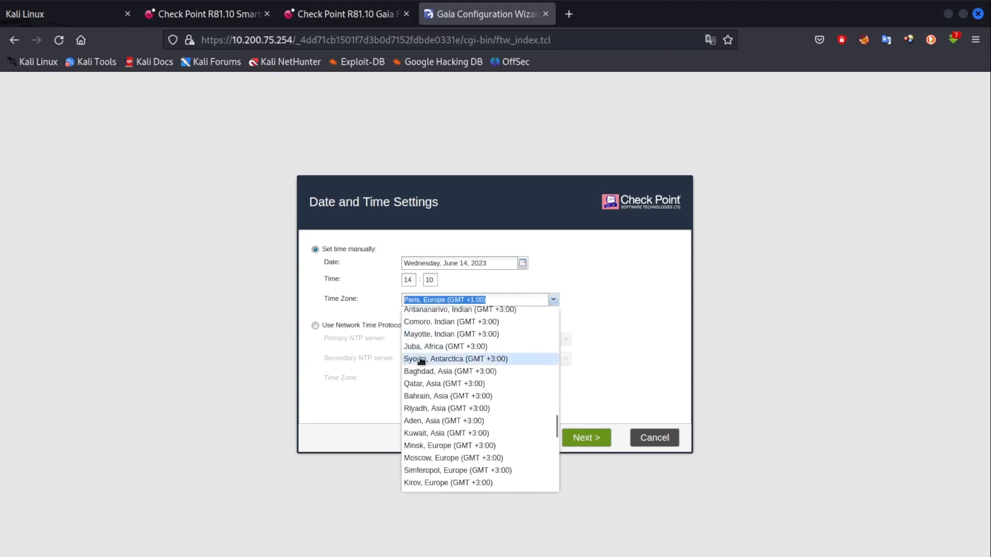
pyautogui.scroll(-4, 414, 385)
pyautogui.scroll(-6, 416, 392)
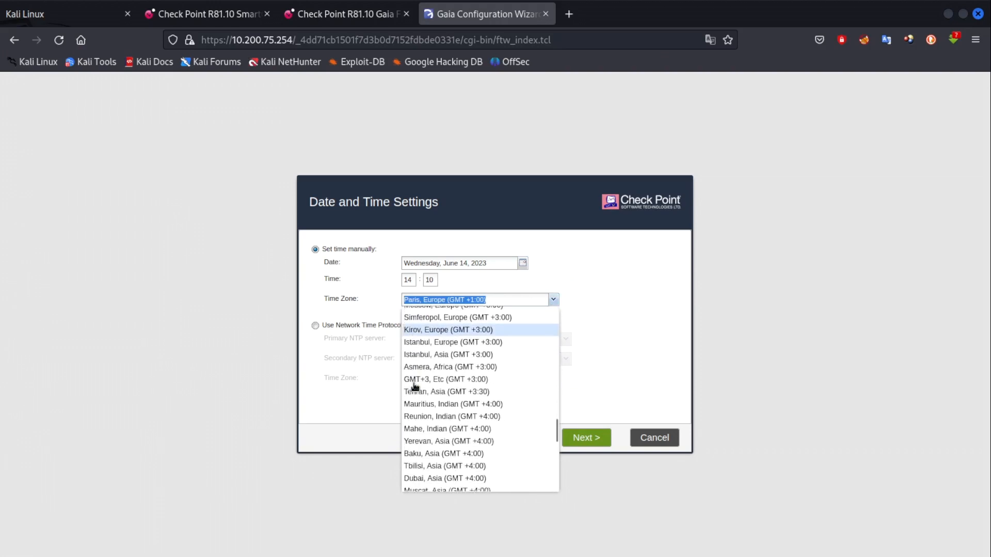
pyautogui.scroll(-2, 417, 423)
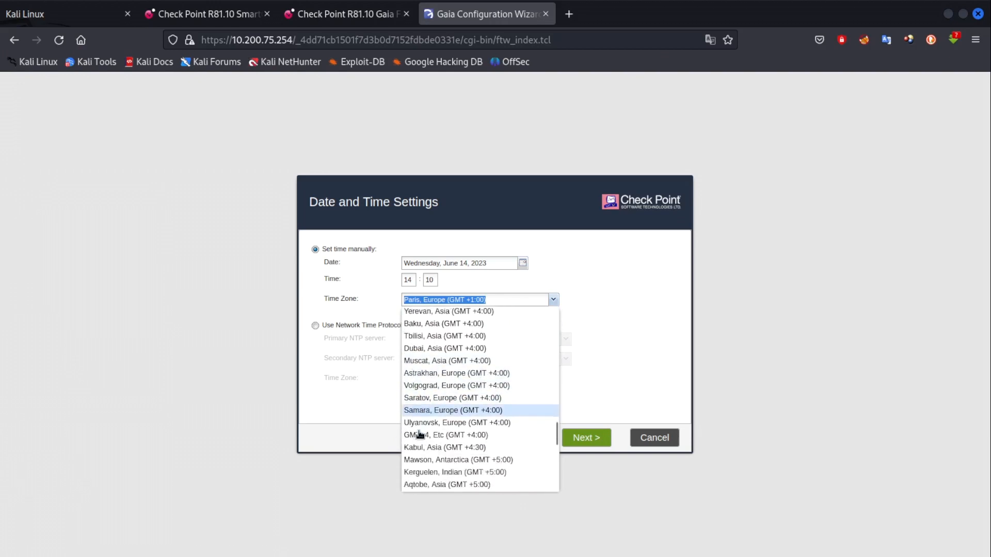
pyautogui.scroll(15, 420, 434)
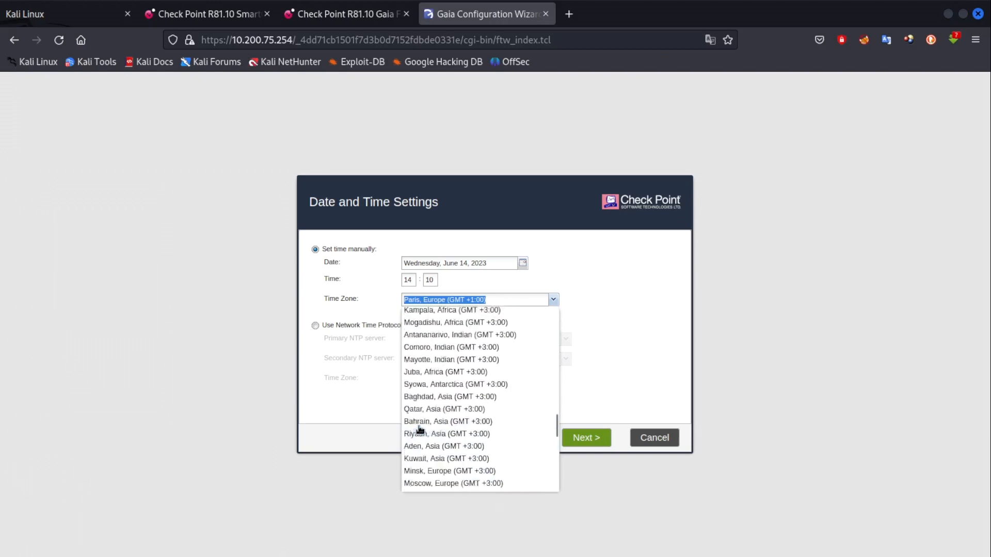
pyautogui.scroll(8, 419, 425)
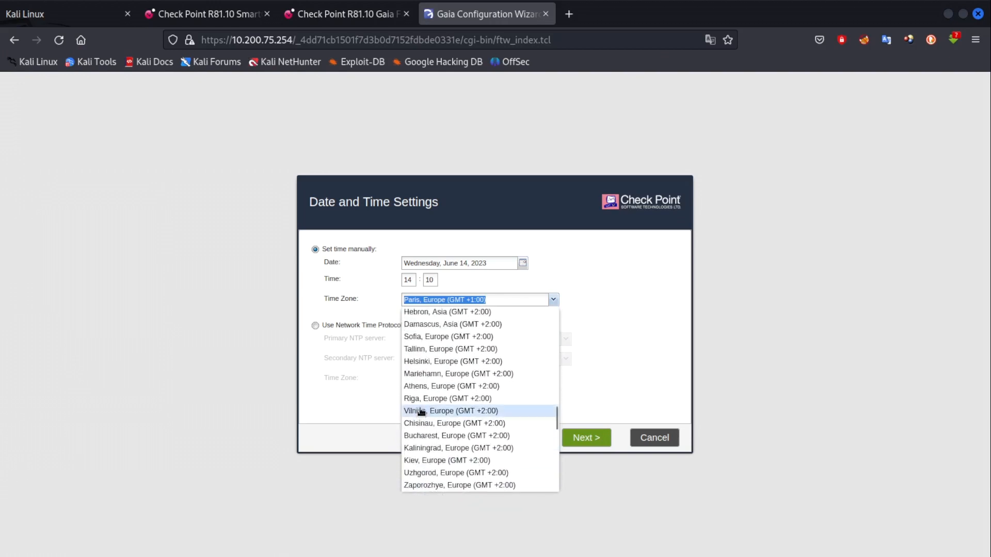
pyautogui.scroll(7, 417, 372)
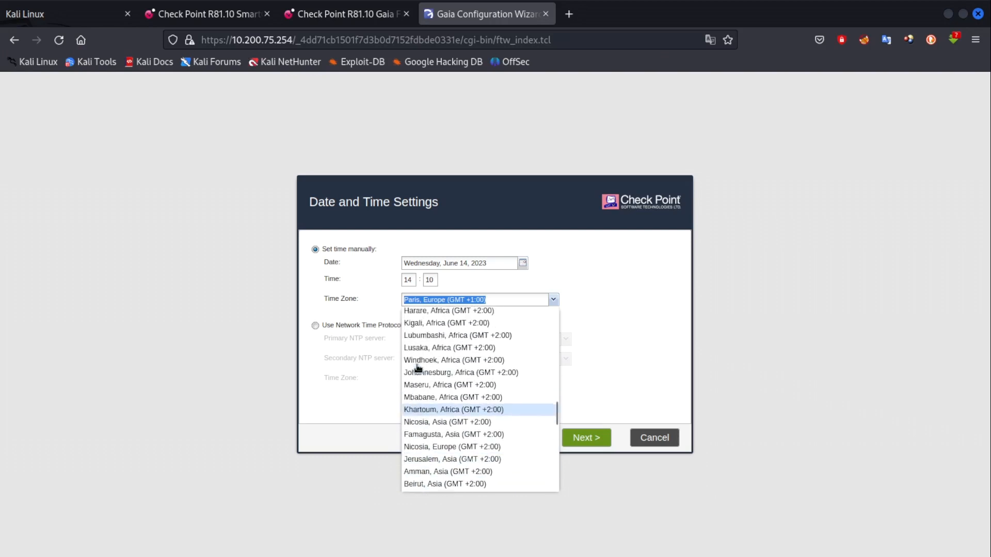
pyautogui.scroll(8, 418, 365)
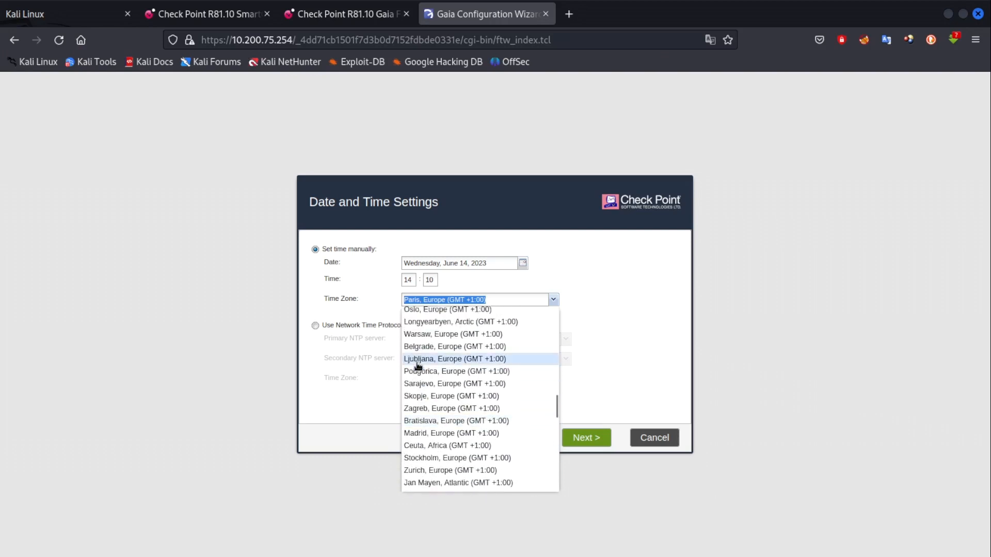
pyautogui.scroll(-14, 418, 363)
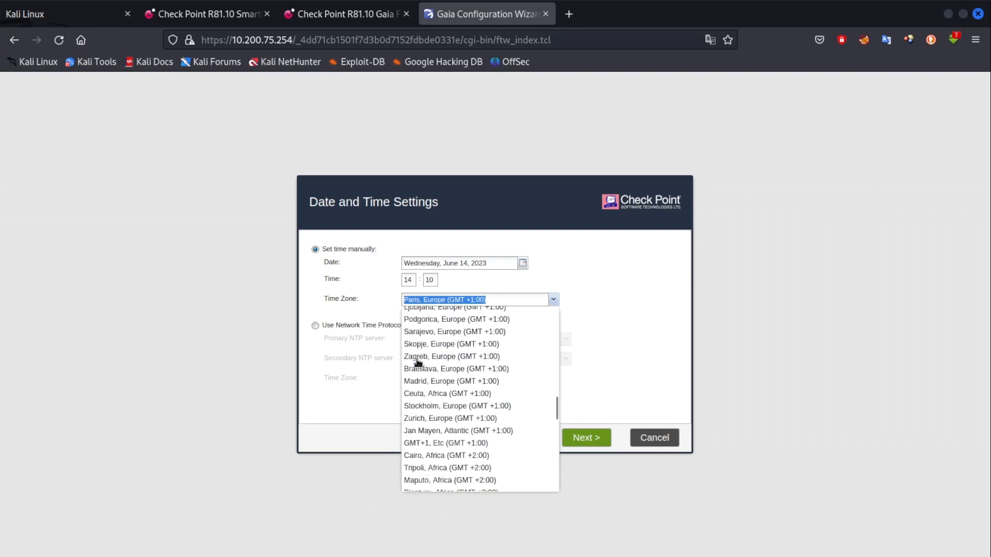
pyautogui.scroll(-7, 418, 362)
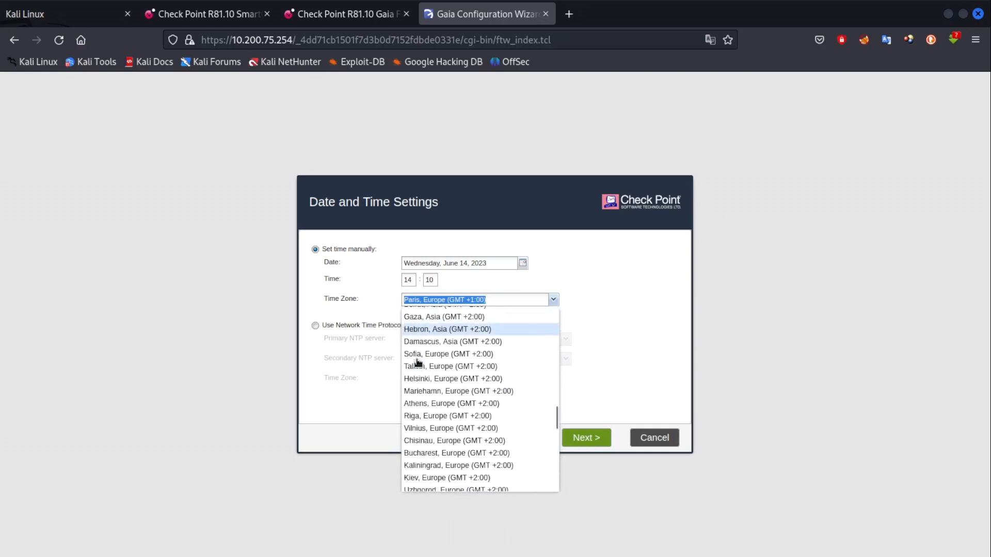
pyautogui.scroll(-6, 418, 363)
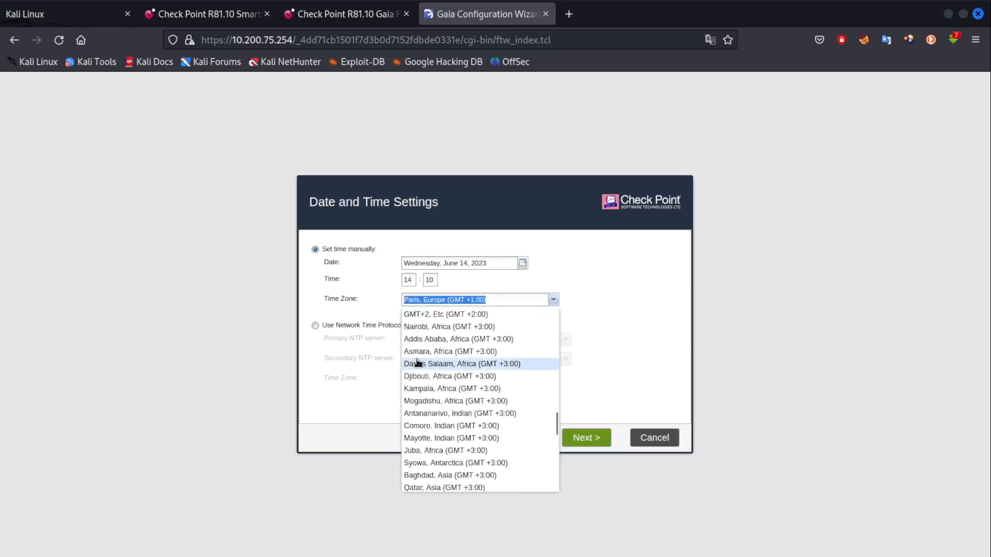
pyautogui.scroll(-12, 419, 363)
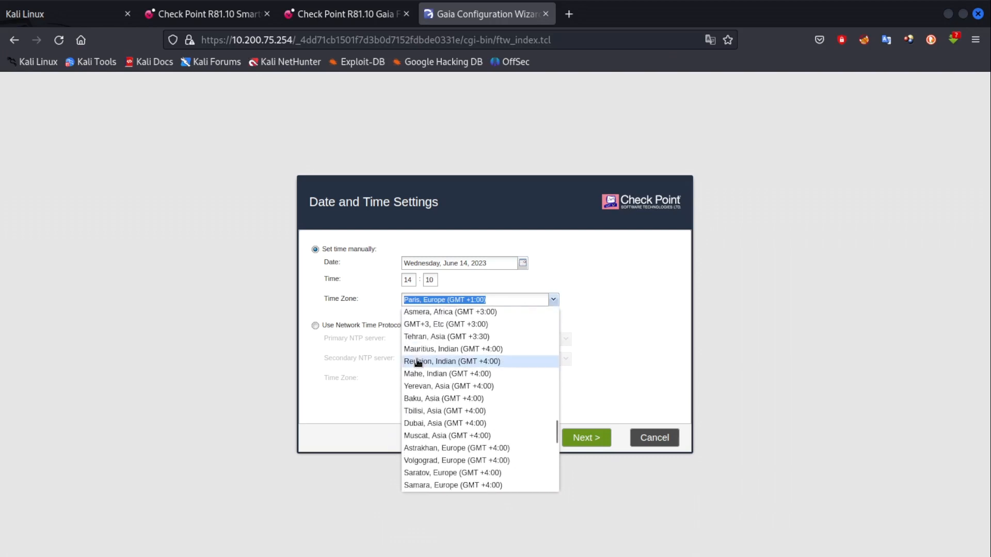
pyautogui.scroll(-3, 418, 363)
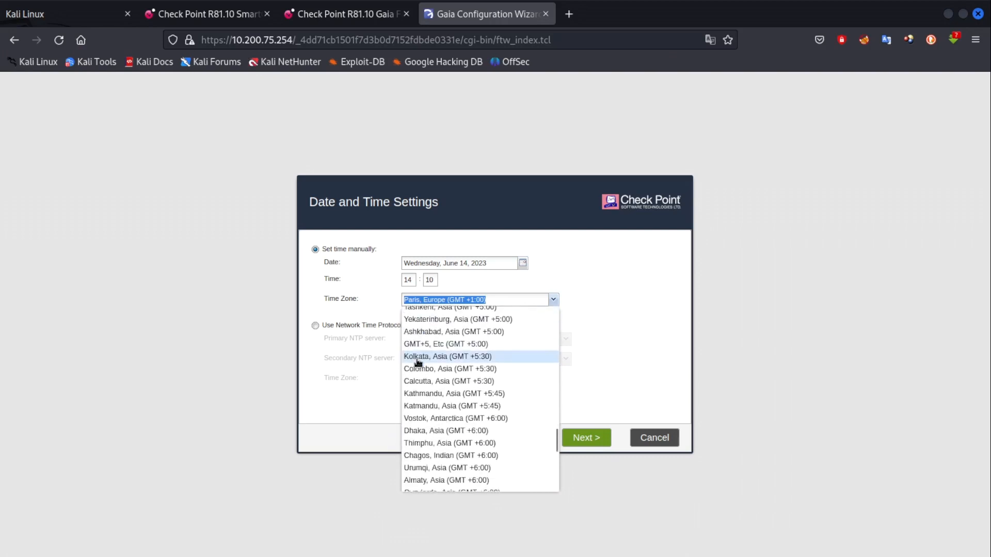
pyautogui.scroll(-6, 418, 363)
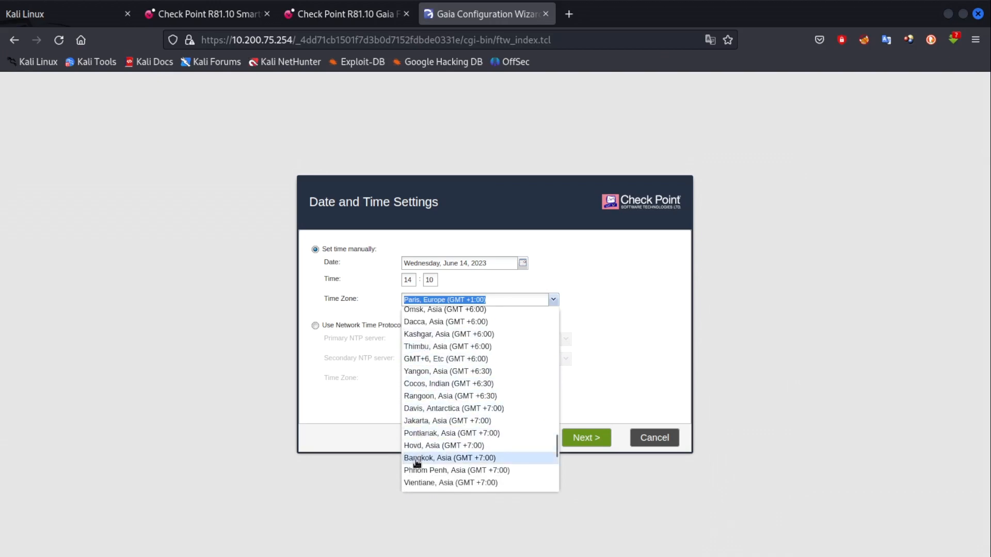
pyautogui.scroll(-4, 417, 463)
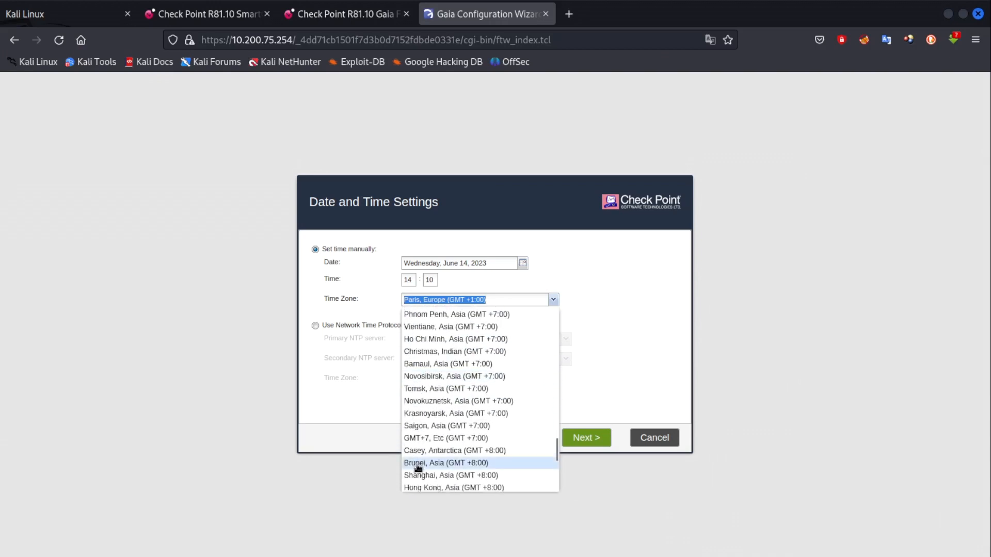
pyautogui.scroll(2, 419, 462)
pyautogui.scroll(12, 420, 462)
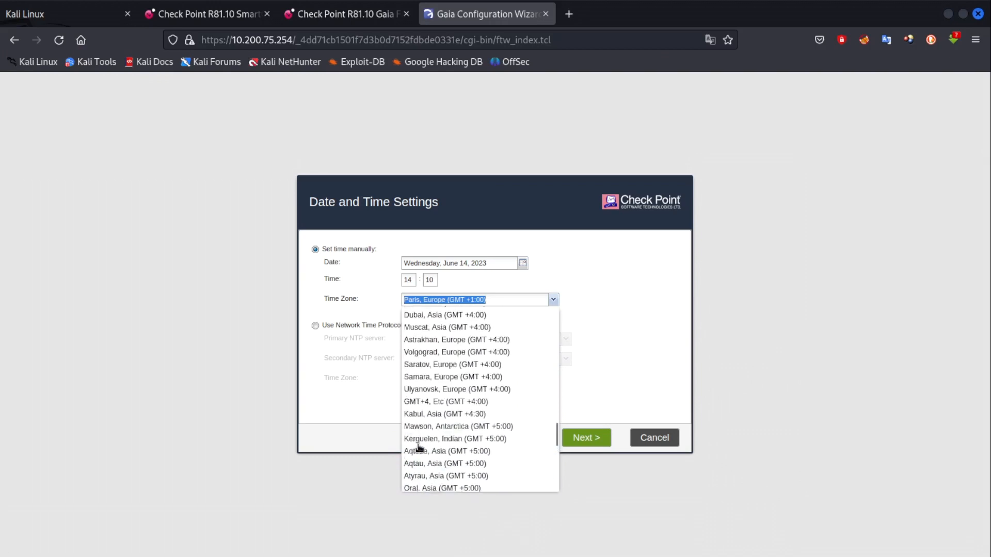
pyautogui.scroll(10, 419, 447)
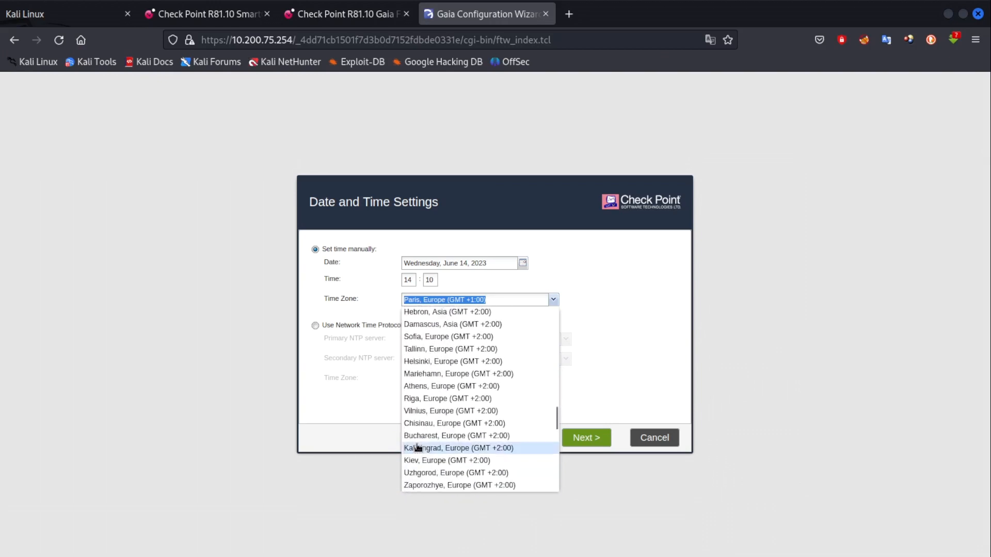
pyautogui.scroll(10, 417, 447)
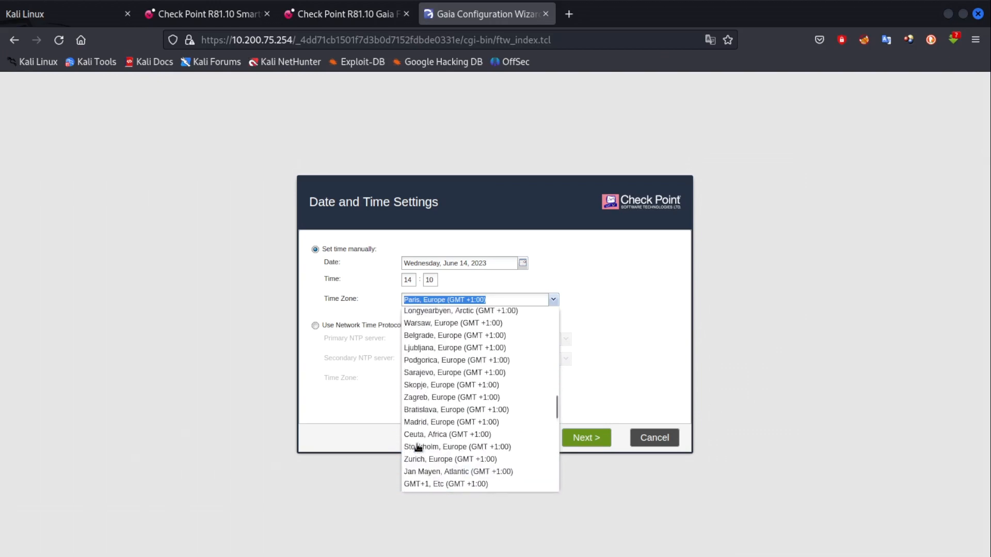
pyautogui.scroll(8, 418, 439)
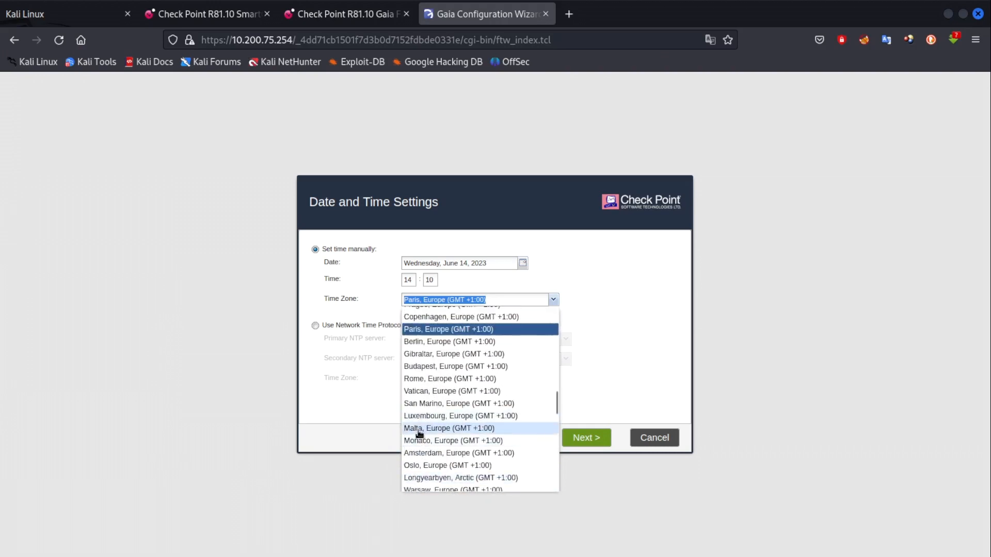
pyautogui.scroll(10, 421, 413)
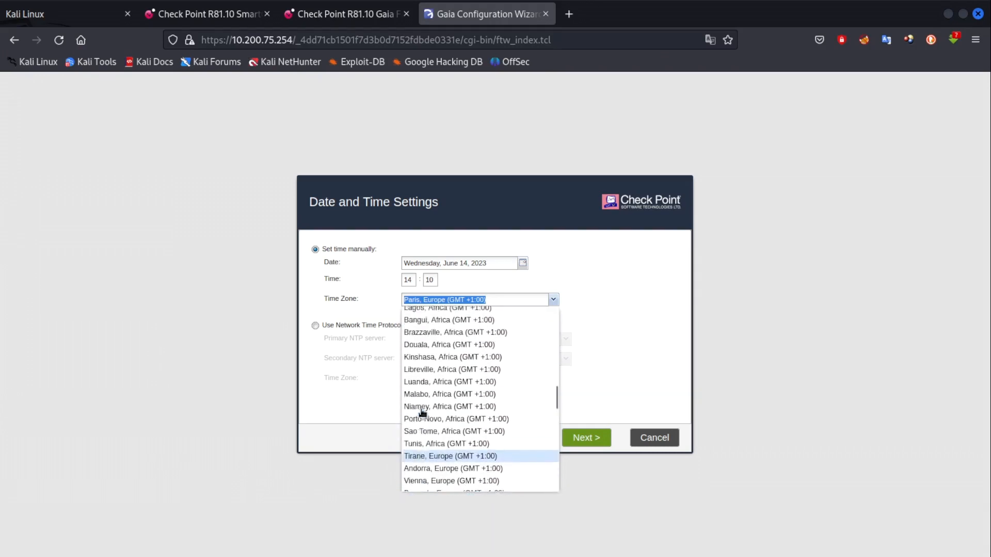
pyautogui.scroll(3, 423, 410)
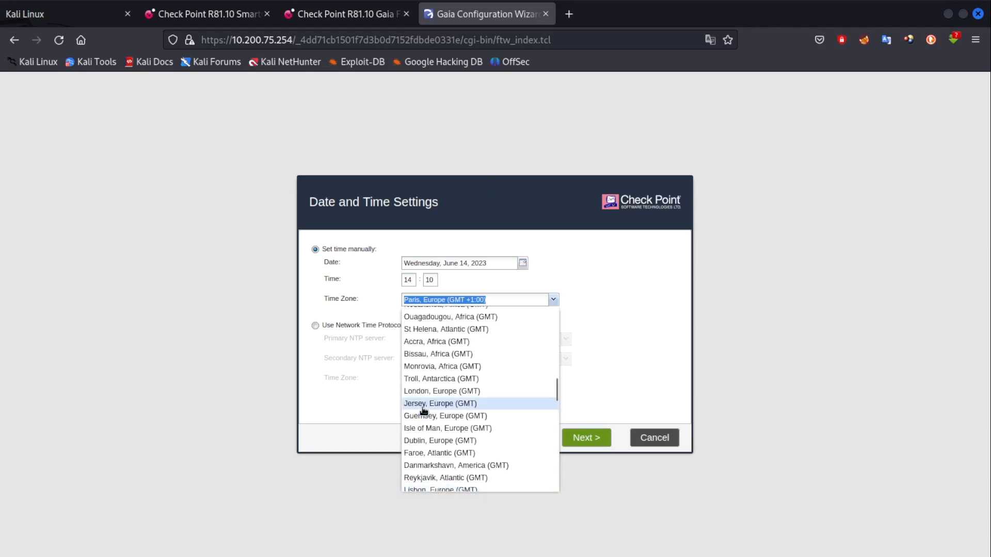
pyautogui.scroll(-15, 424, 410)
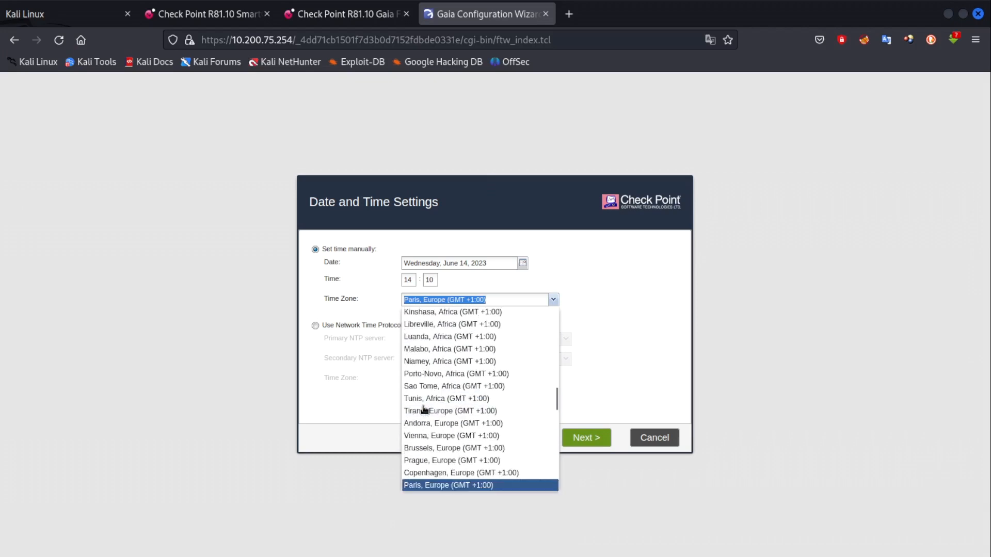
pyautogui.scroll(-5, 424, 410)
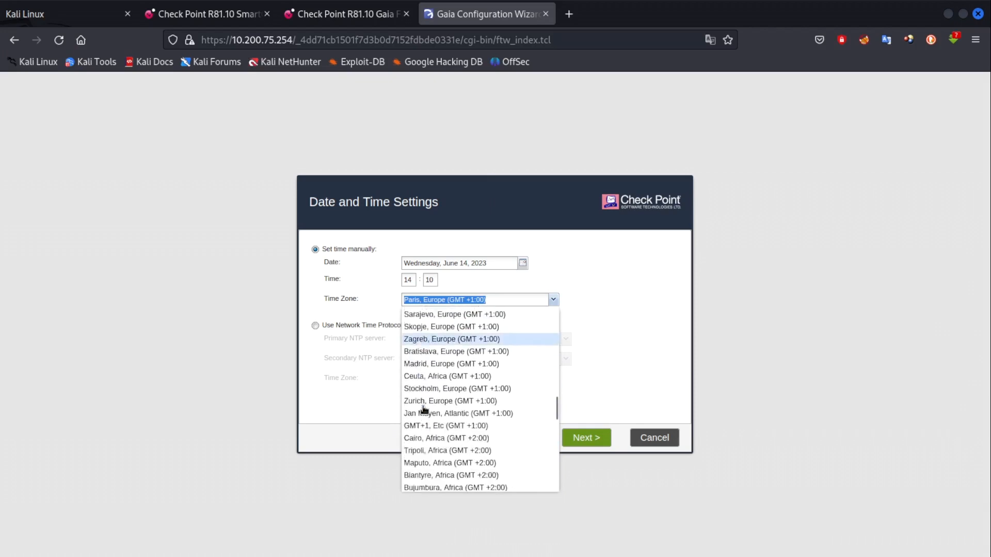
pyautogui.scroll(-6, 425, 411)
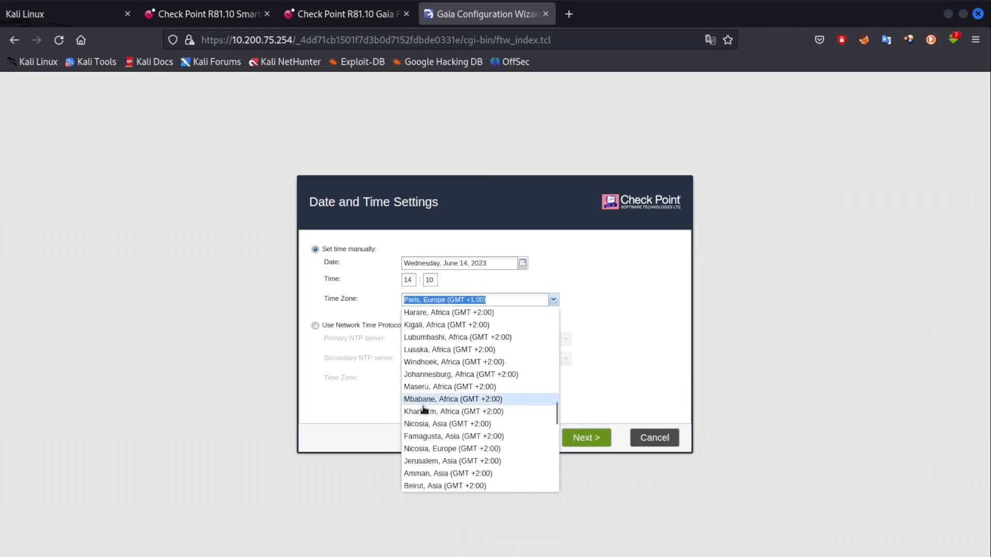
pyautogui.scroll(-5, 425, 411)
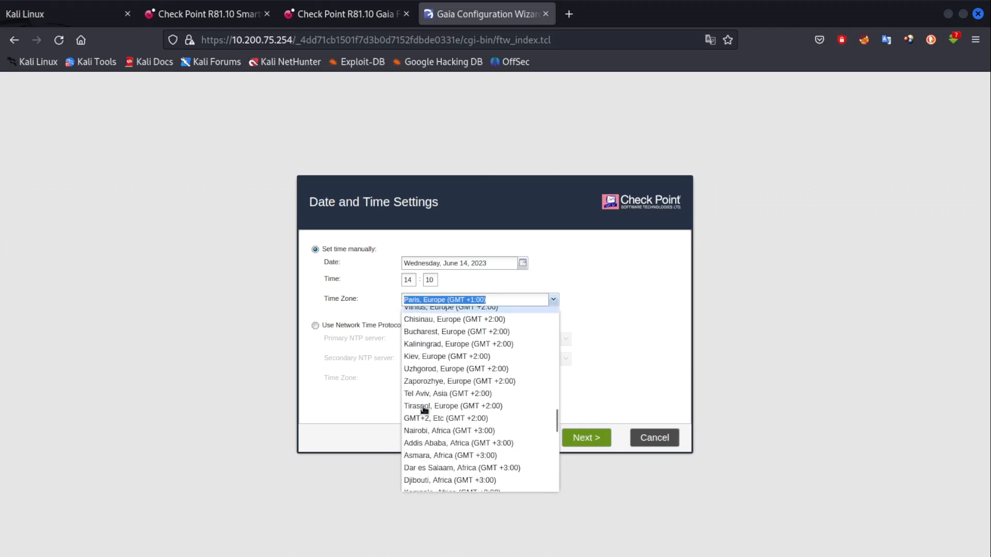
pyautogui.scroll(-5, 425, 410)
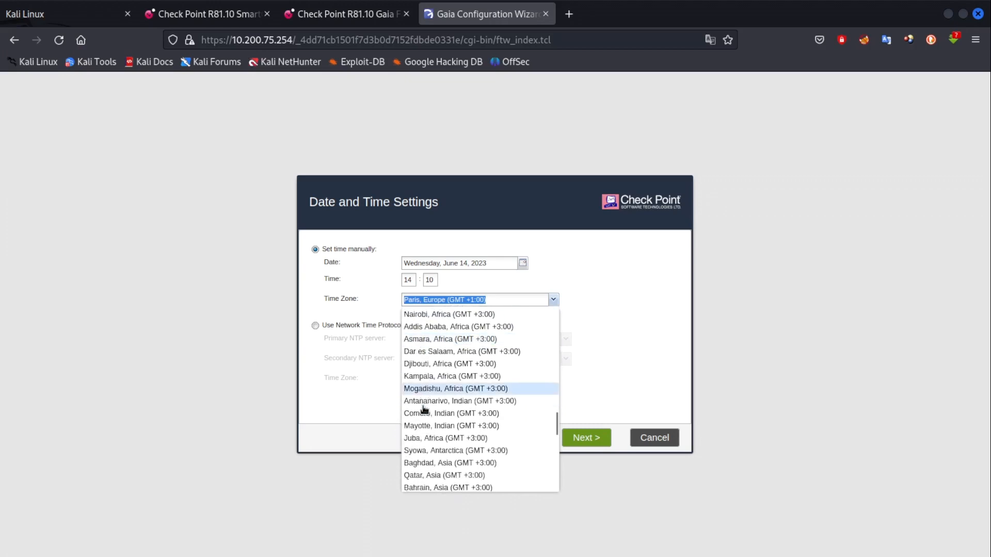
pyautogui.scroll(-2, 424, 411)
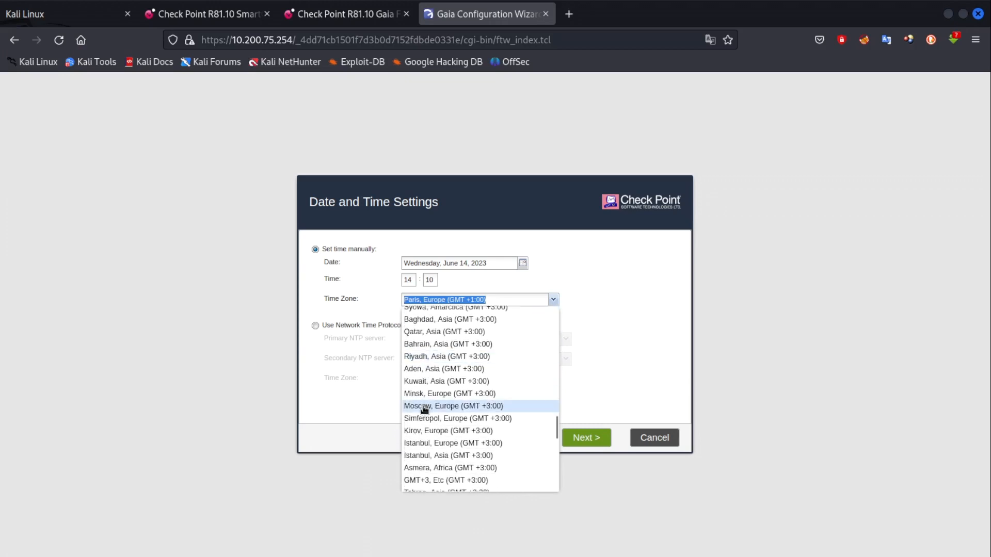
pyautogui.scroll(15, 425, 410)
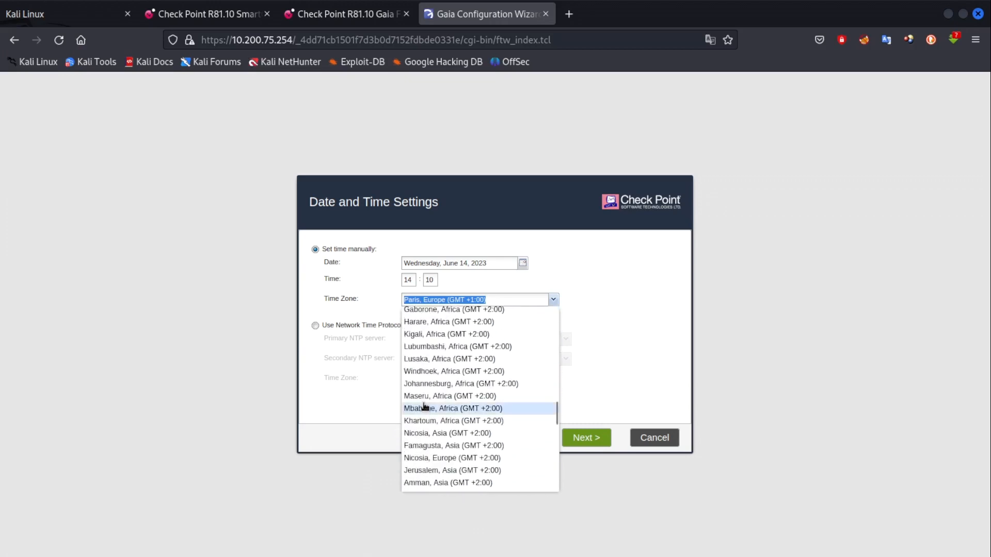
pyautogui.scroll(6, 424, 407)
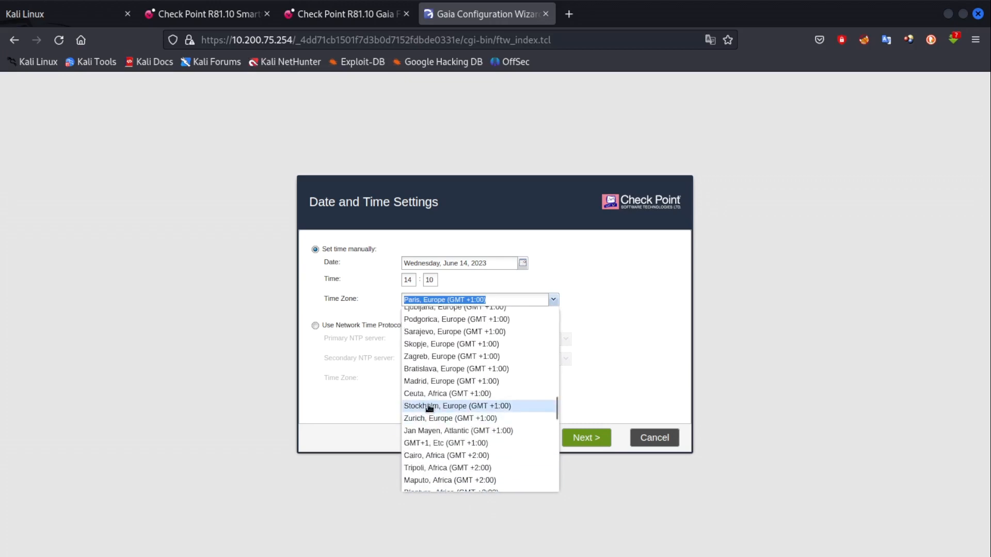
pyautogui.scroll(4, 428, 408)
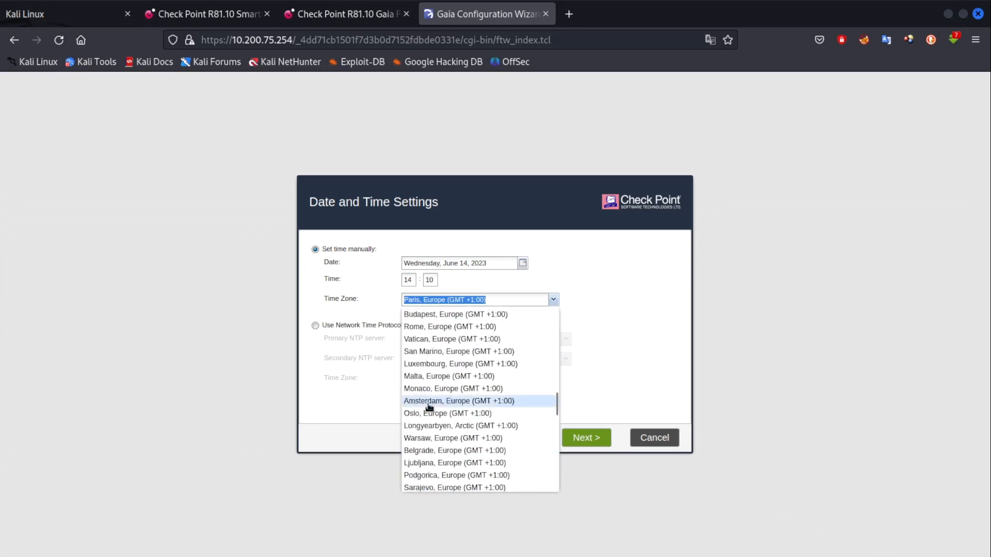
pyautogui.scroll(5, 429, 407)
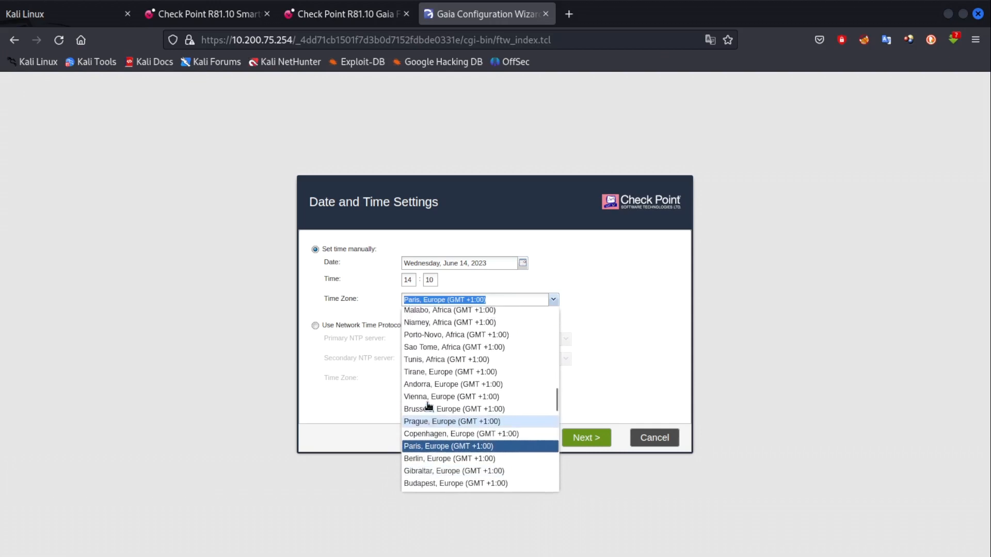
pyautogui.scroll(2, 428, 407)
pyautogui.click(420, 351)
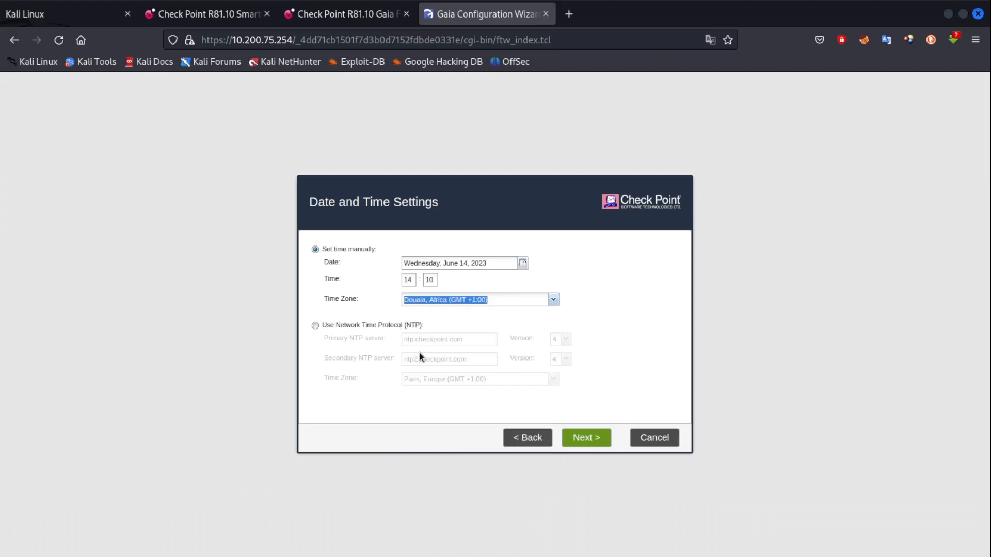
# Keep the default installation type and Security Gateway plus Primary Security Management products.
pyautogui.click(607, 436)
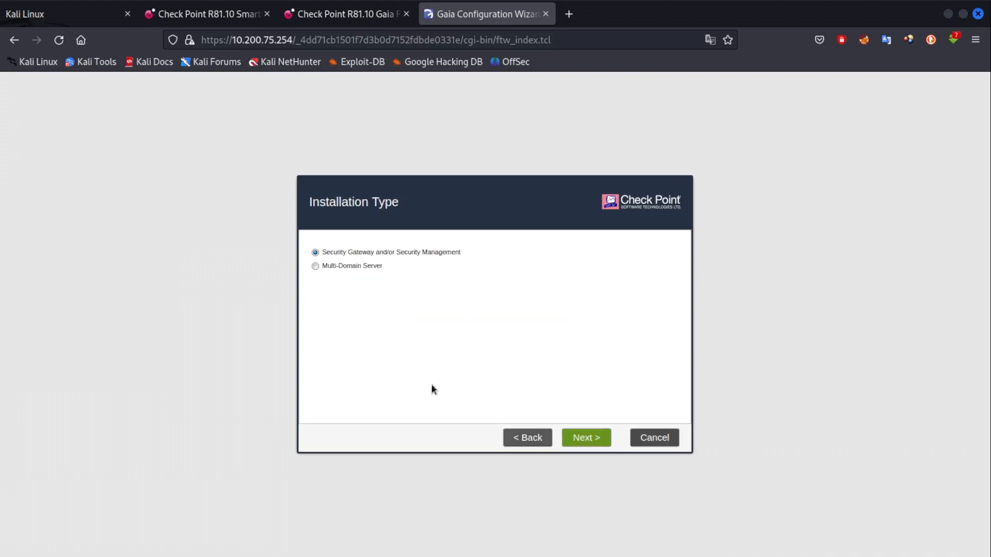
pyautogui.click(583, 440)
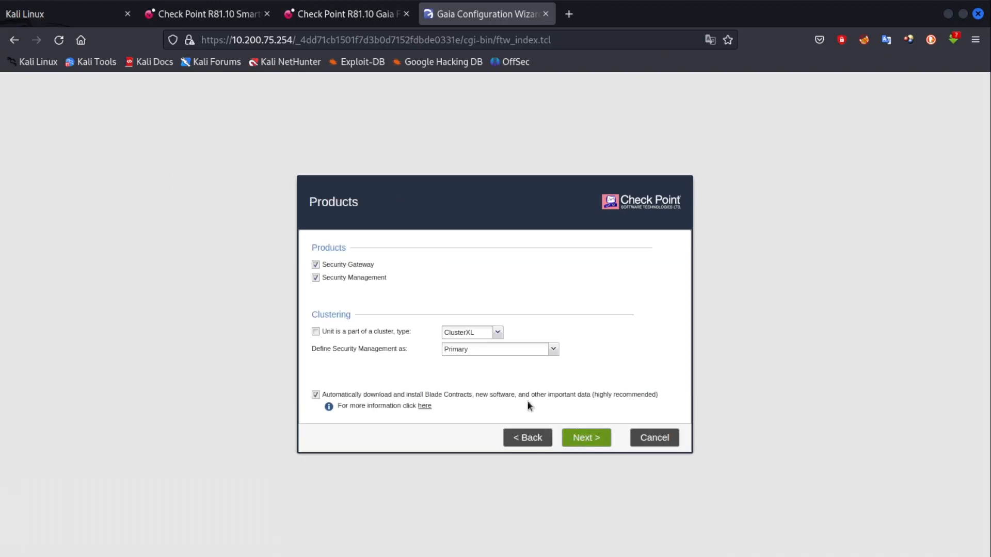
pyautogui.click(595, 441)
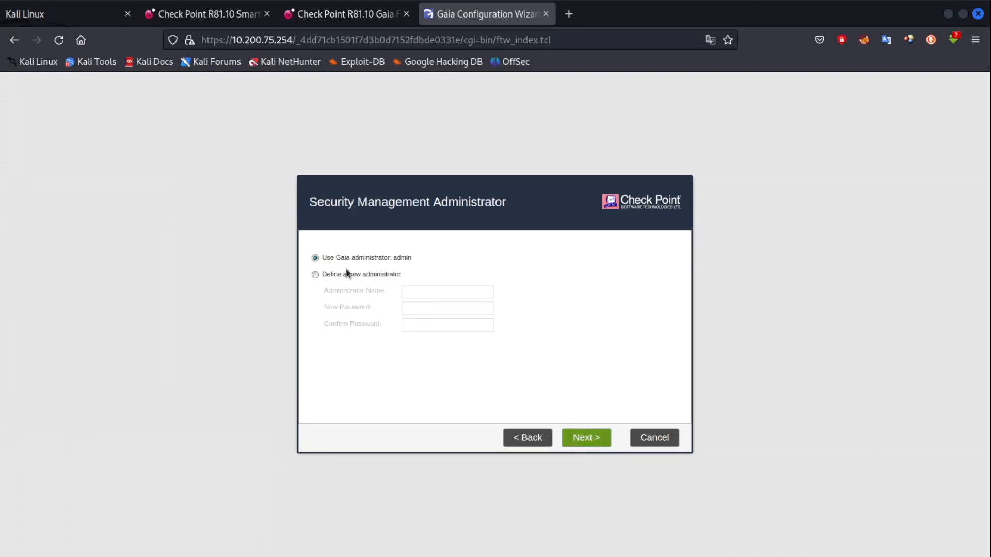
# Keep the Gaia administrator account and allow GUI clients from any IP address.
pyautogui.click(334, 276)
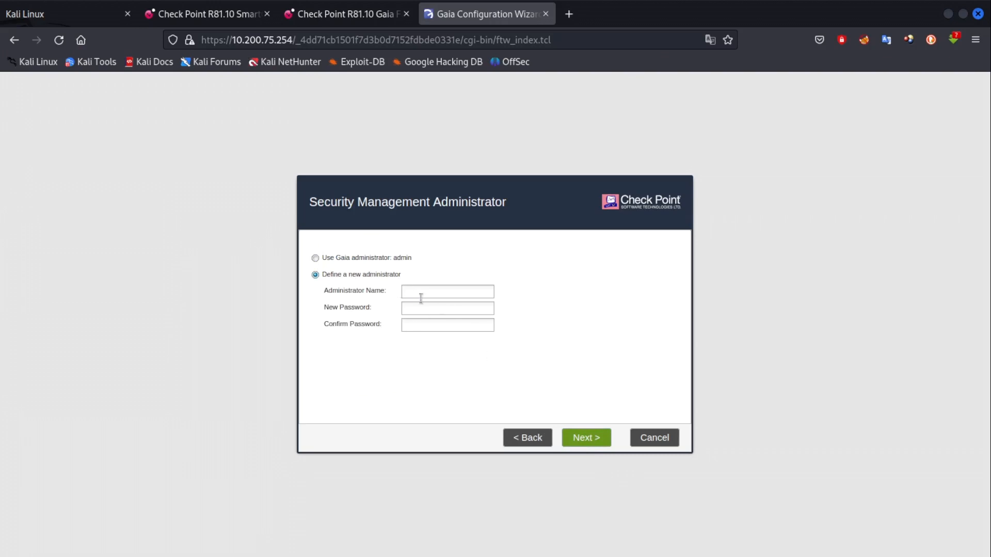
pyautogui.click(315, 258)
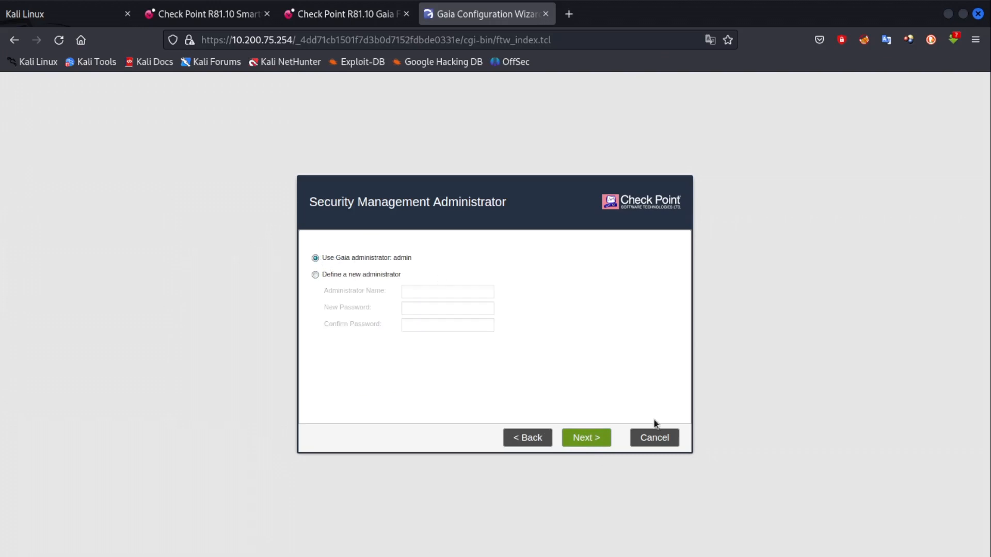
pyautogui.click(586, 437)
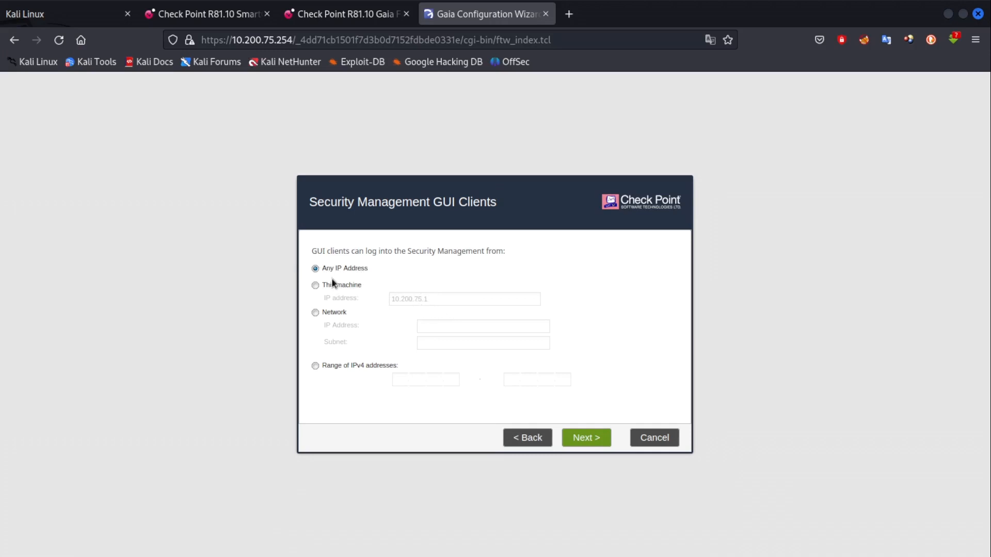
pyautogui.click(316, 286)
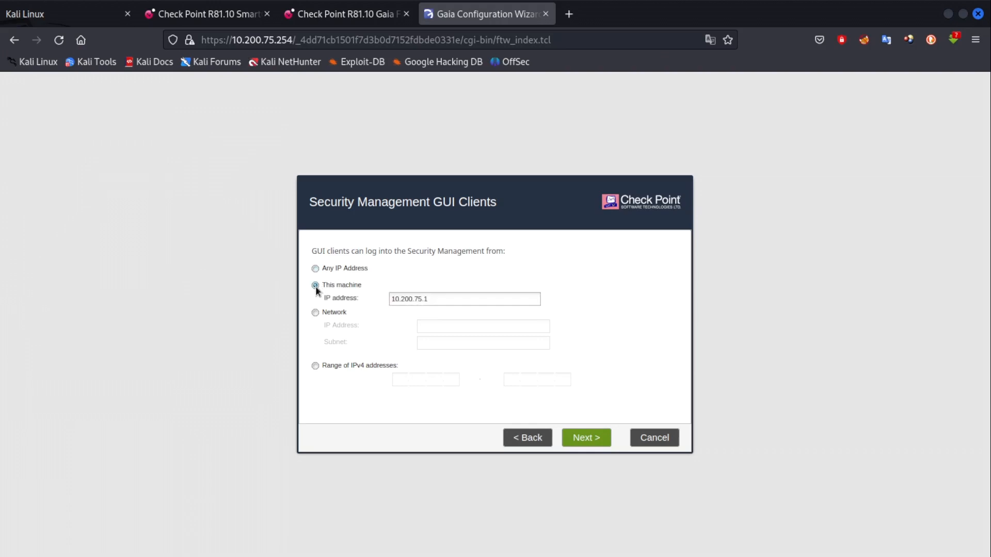
pyautogui.click(314, 269)
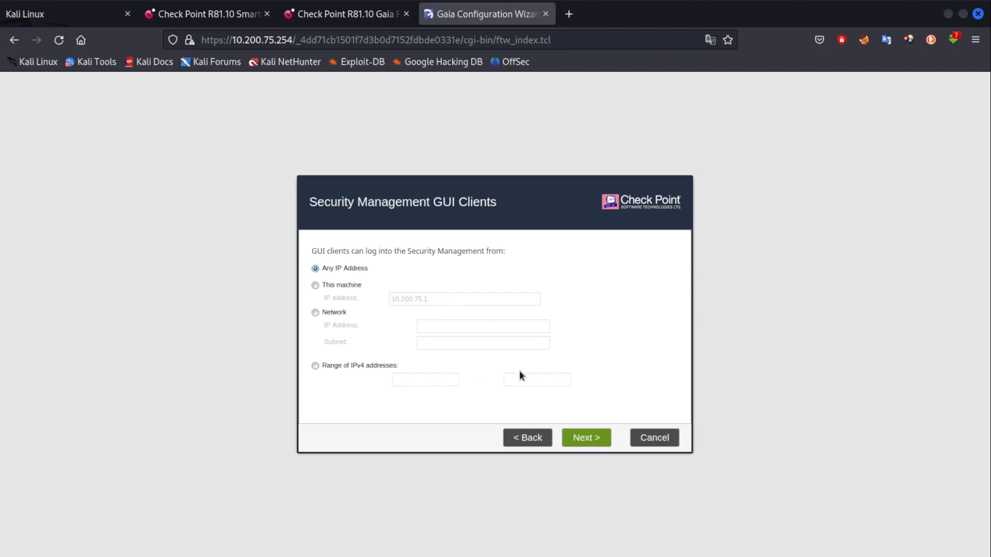
pyautogui.click(596, 439)
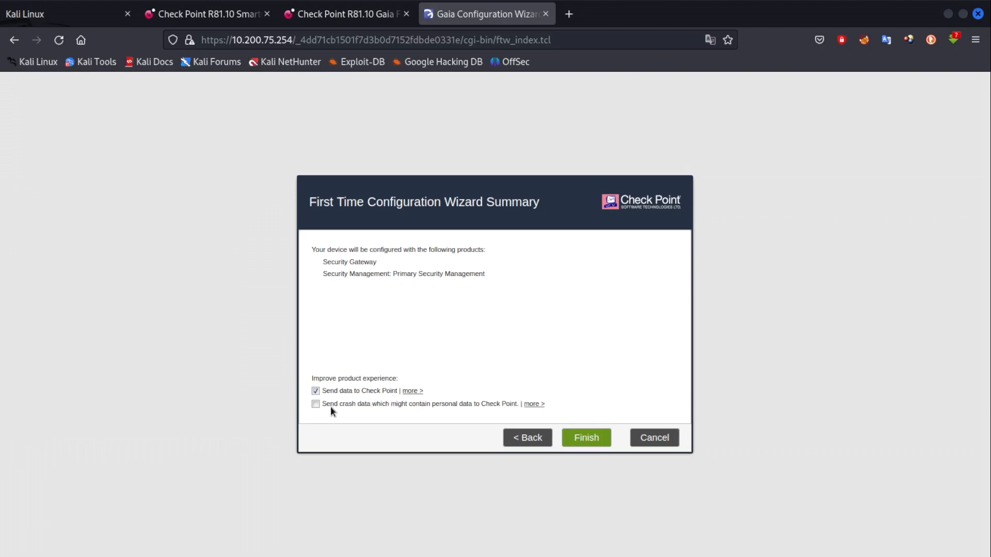
# Finish the wizard, confirm the configuration, and restart the system now.
pyautogui.click(586, 438)
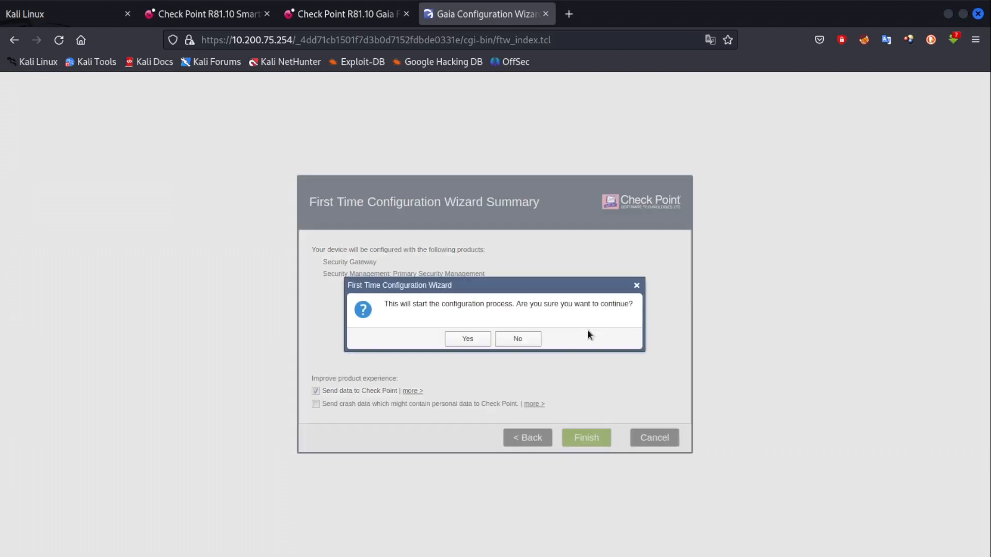
pyautogui.click(474, 343)
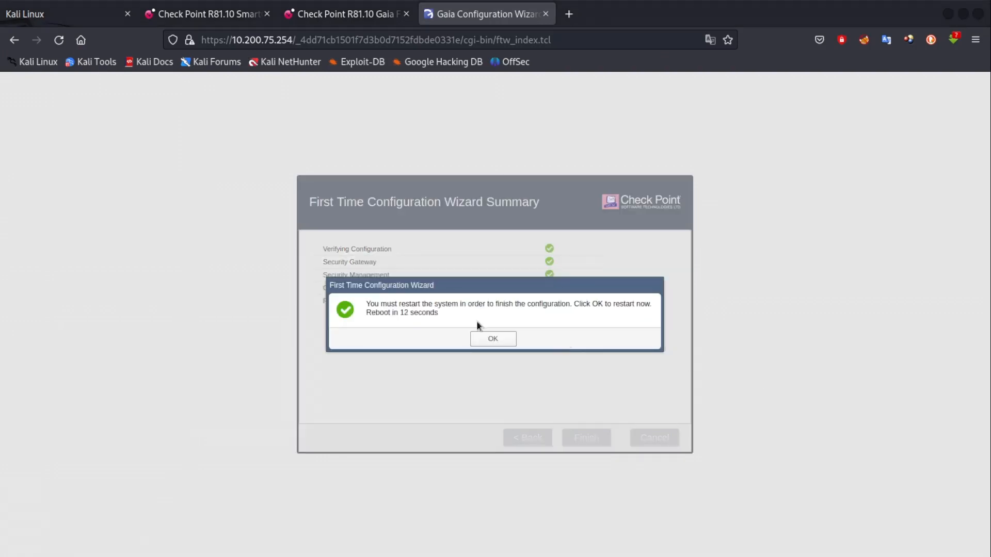
pyautogui.click(496, 338)
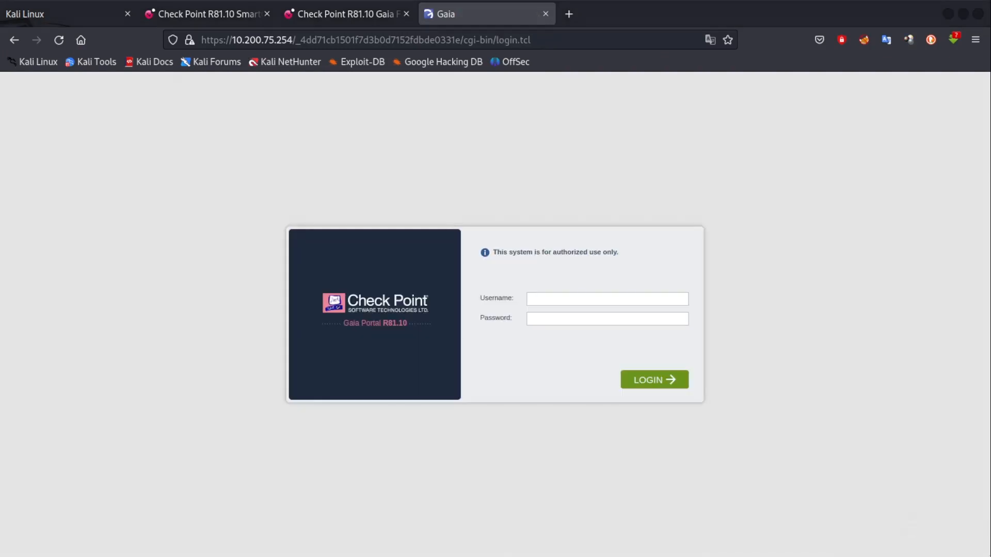
# Enter username admin, type the account password, then erase the mistyped password character.
pyautogui.click(541, 298)
pyautogui.write('admin')
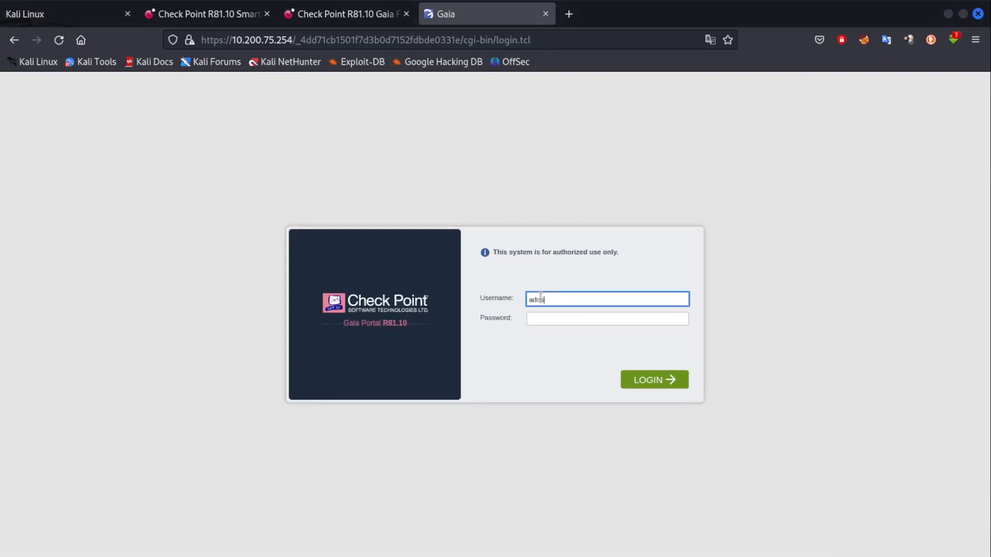
pyautogui.press('Tab')
pyautogui.write('••••')
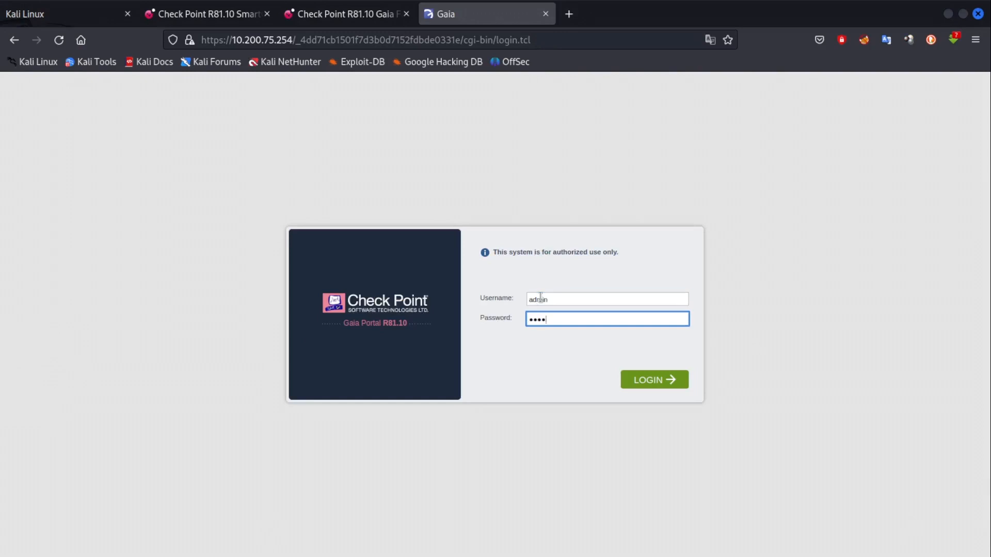
pyautogui.write('••')
pyautogui.press('BackSpace')
pyautogui.press('BackSpace')
pyautogui.press('BackSpace')
pyautogui.press('BackSpace')
pyautogui.press('BackSpace')
pyautogui.press('BackSpace')
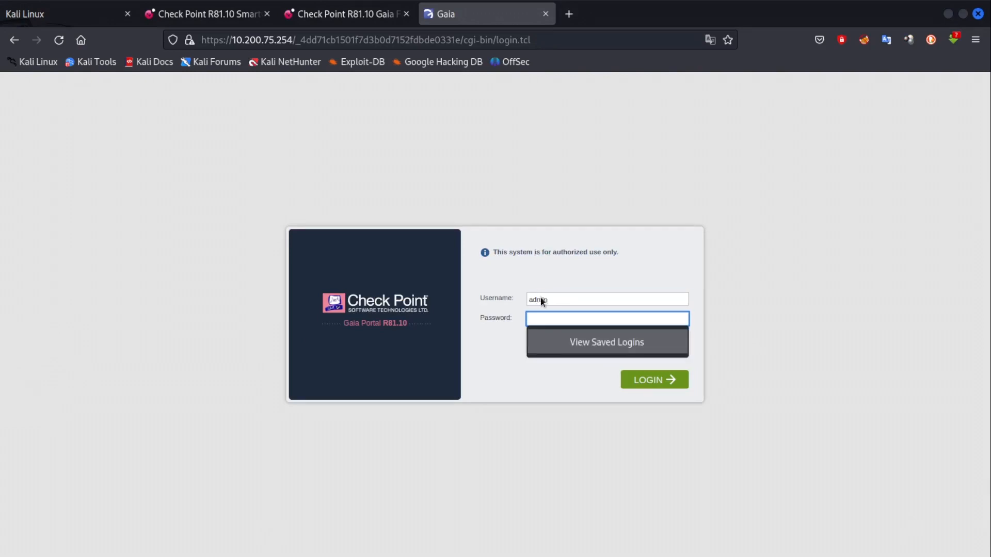
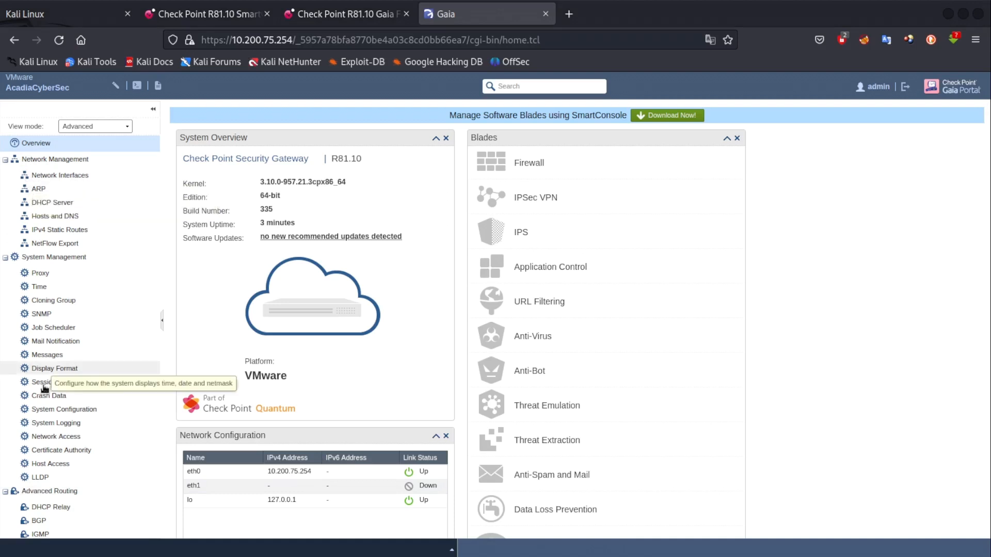
# Scroll through the overview page and select the platform name VMware.
pyautogui.scroll(-5, 44, 388)
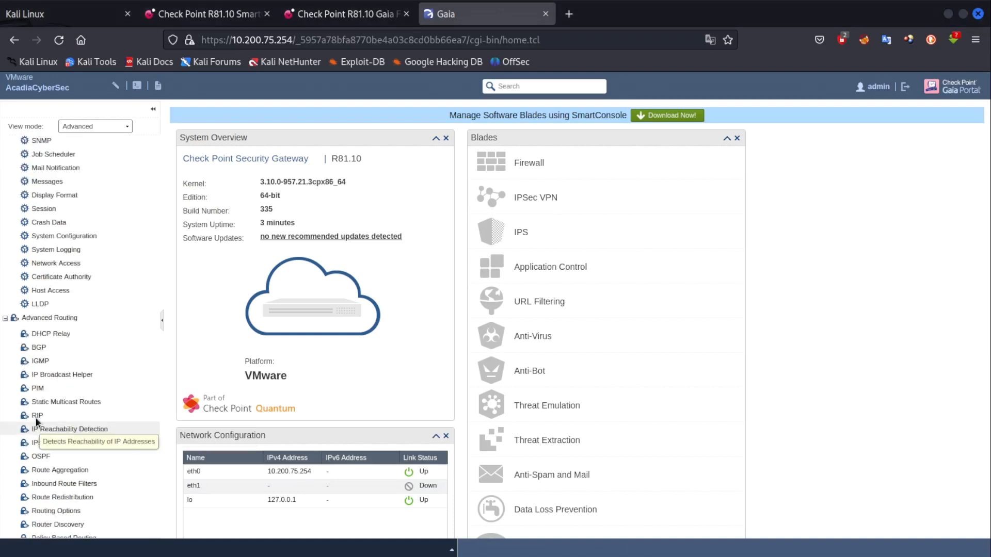
pyautogui.scroll(-6, 36, 420)
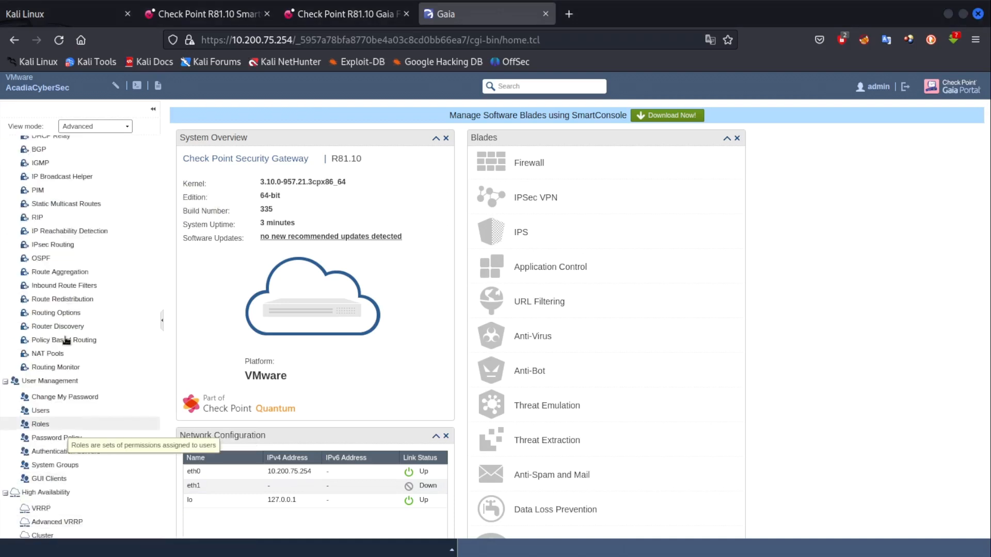
pyautogui.scroll(9, 48, 186)
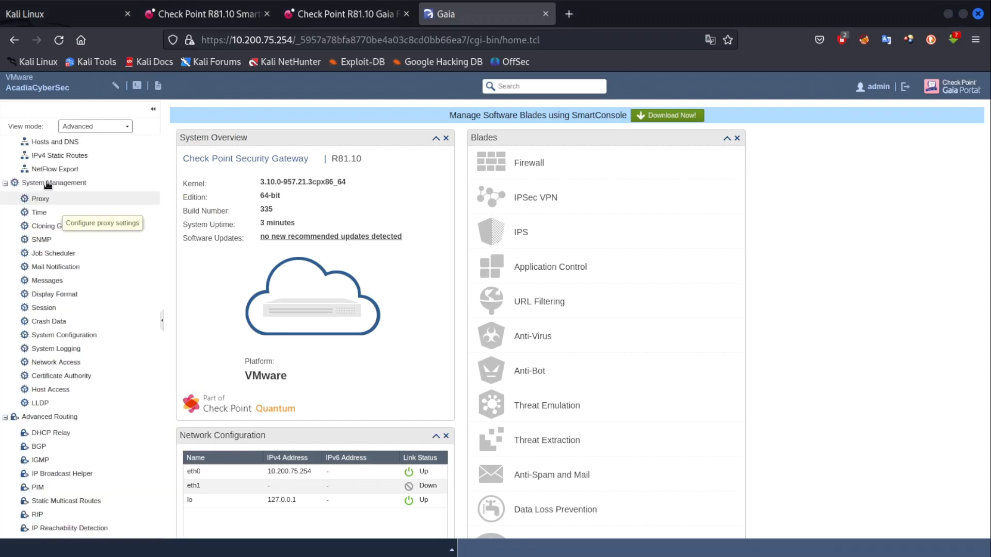
pyautogui.scroll(3, 48, 185)
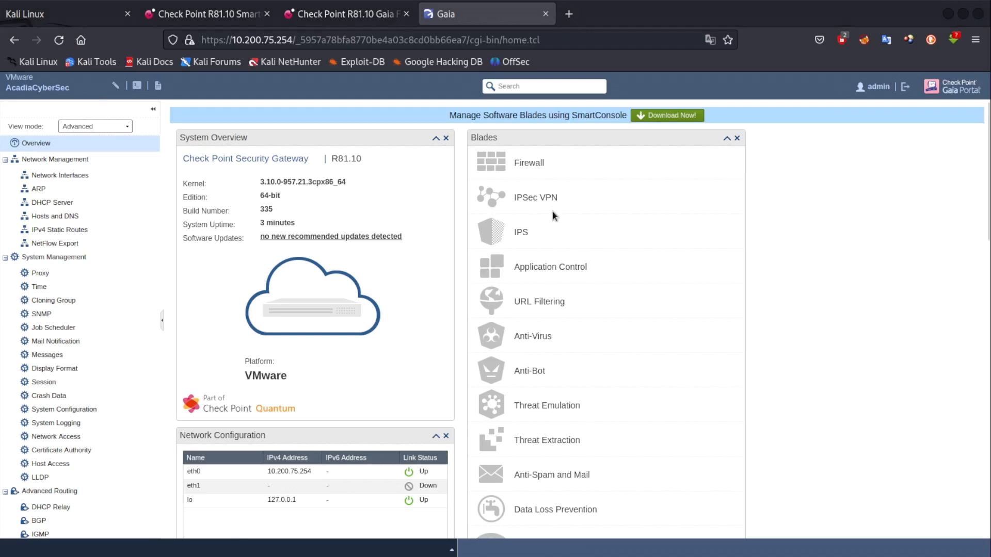
pyautogui.scroll(-5, 556, 413)
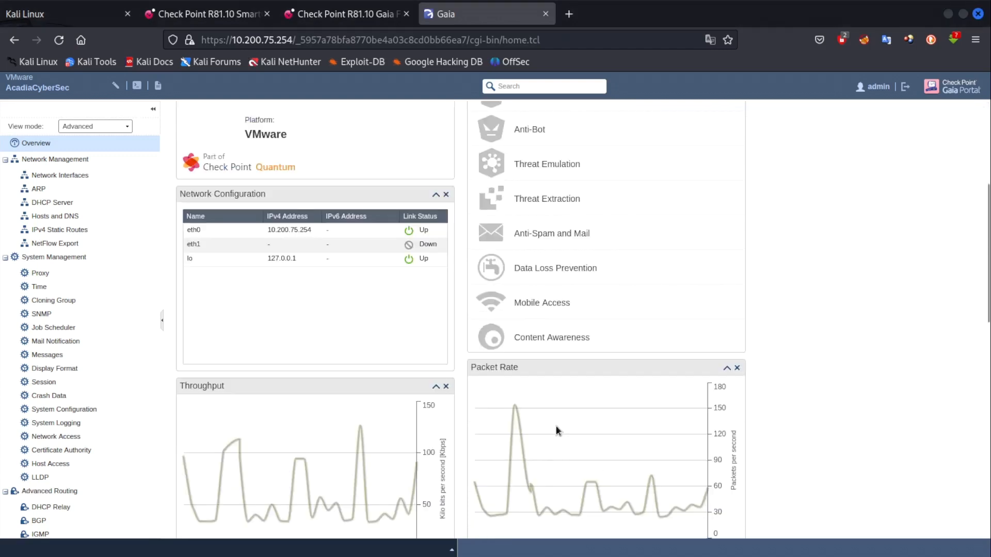
pyautogui.scroll(5, 566, 357)
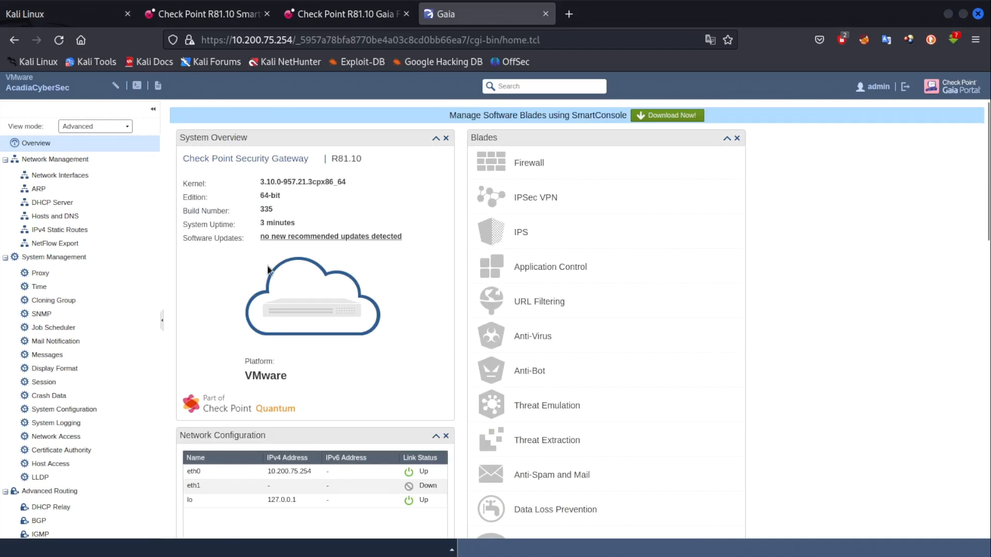
pyautogui.doubleClick(249, 376)
pyautogui.click(262, 382)
pyautogui.scroll(-2, 253, 387)
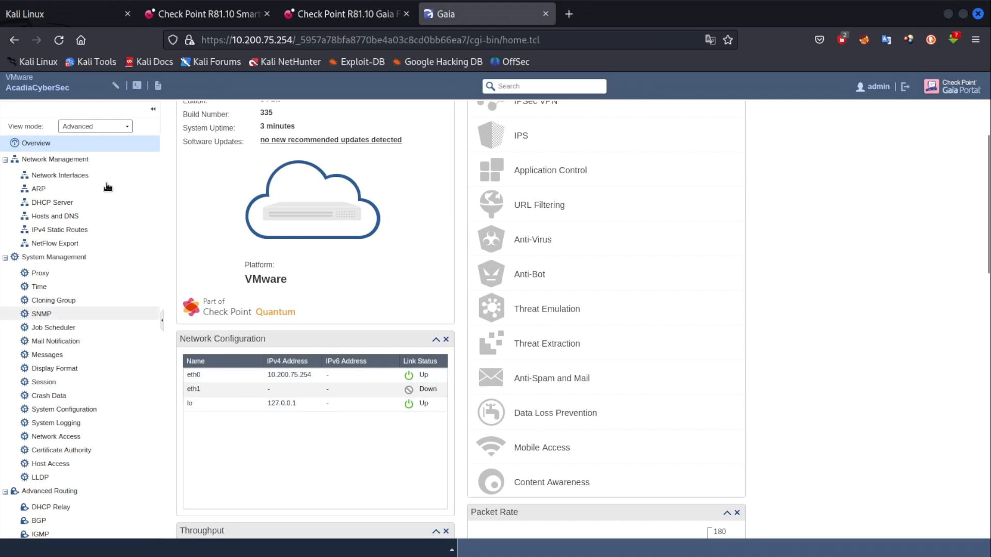
# Give the eth0 interface the comment LAN and save it.
pyautogui.click(75, 178)
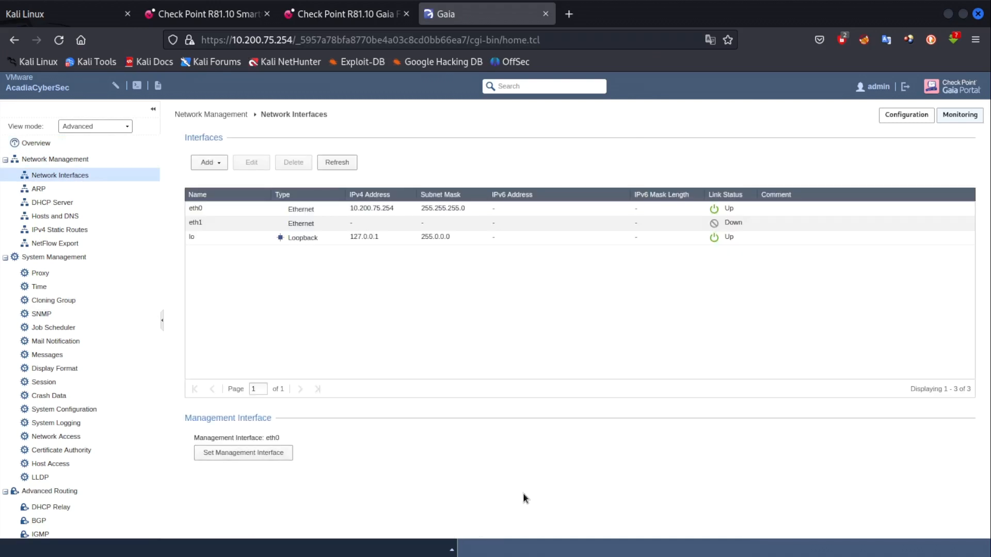
pyautogui.doubleClick(376, 206)
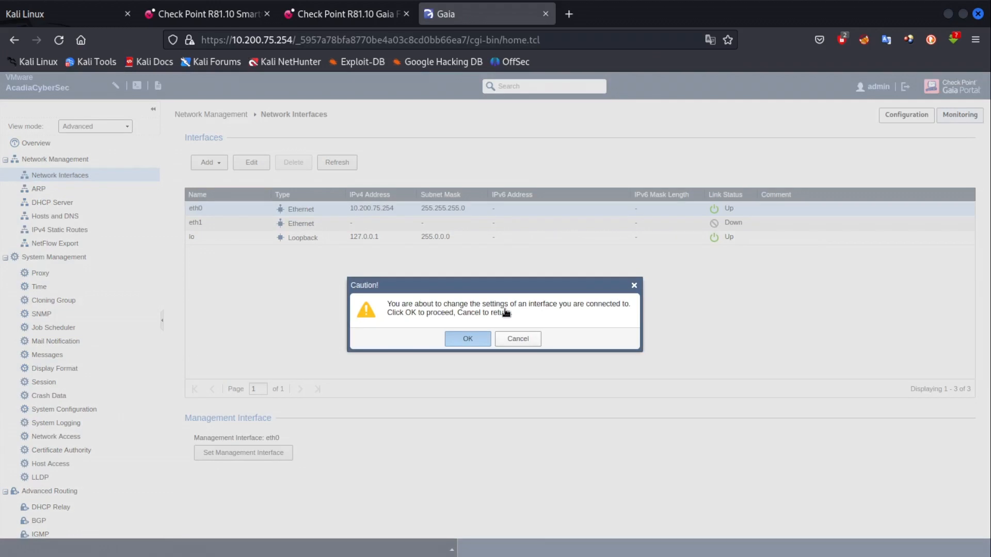
pyautogui.press('Return')
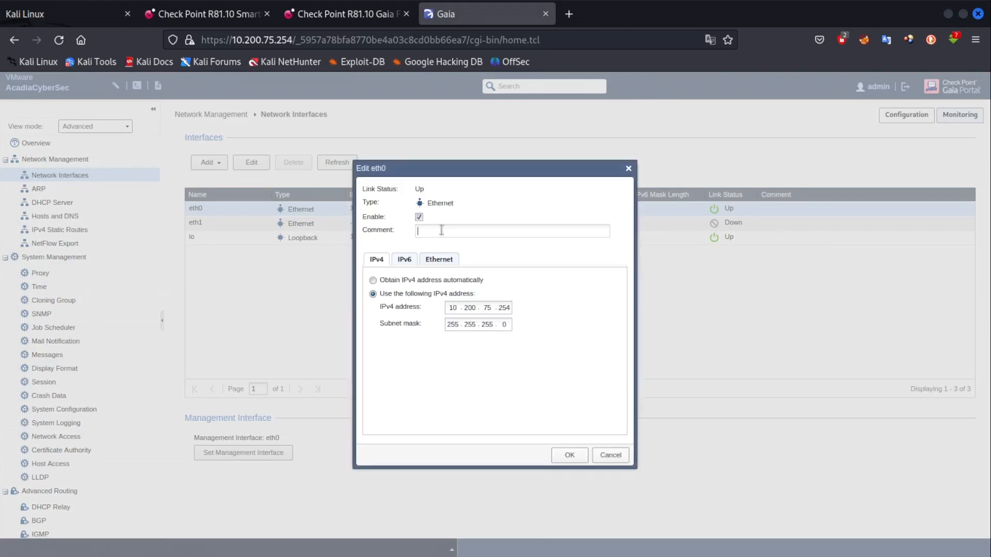
pyautogui.write('LAN')
pyautogui.click(580, 452)
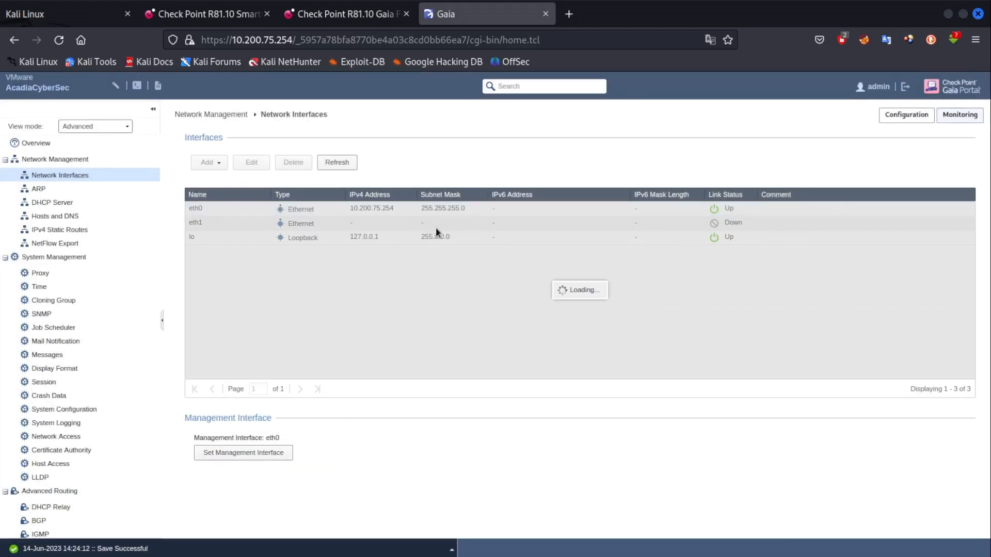
pyautogui.click(417, 225)
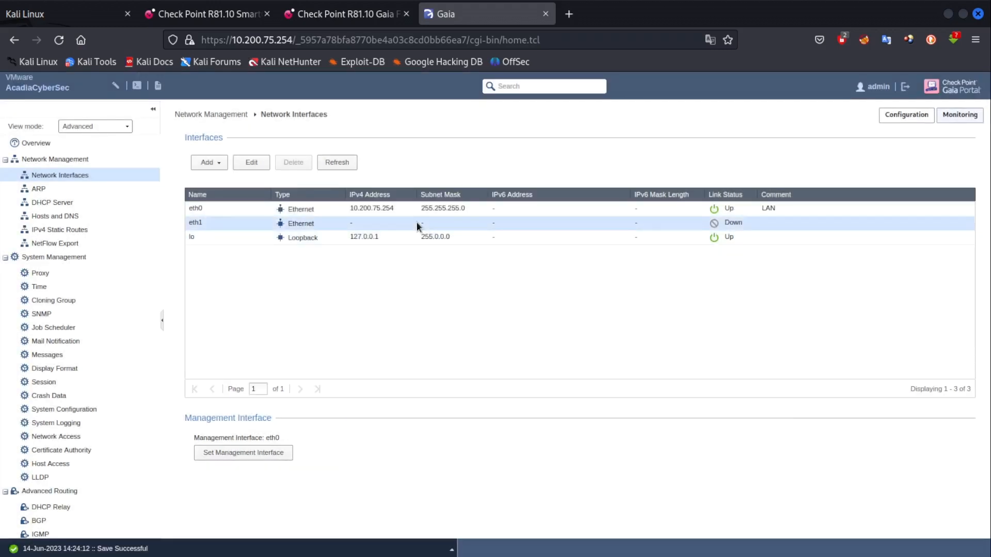
# Set eth1's comment to WAN-INTERNET and have it obtain its IPv4 address automatically.
pyautogui.doubleClick(429, 226)
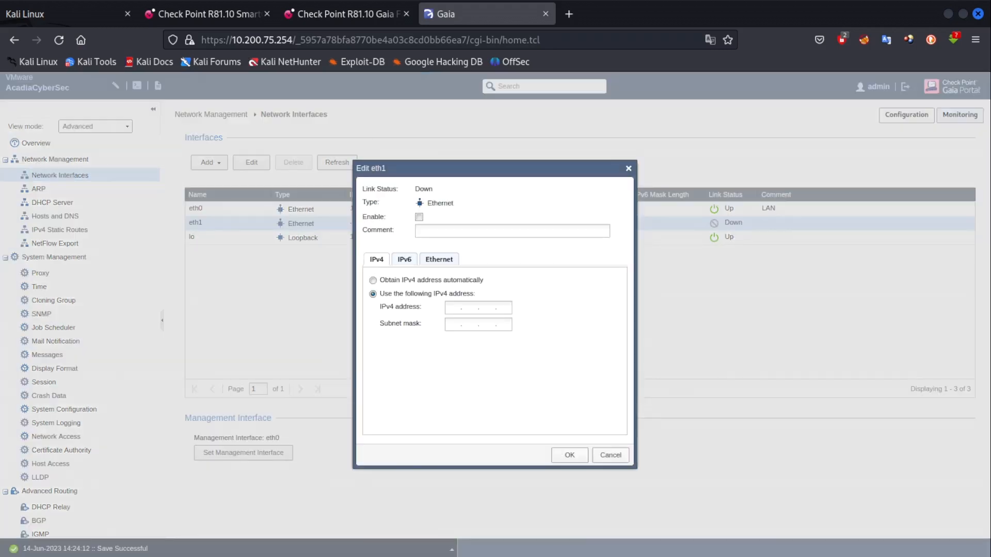
pyautogui.hotkey('alt', 'Tab')
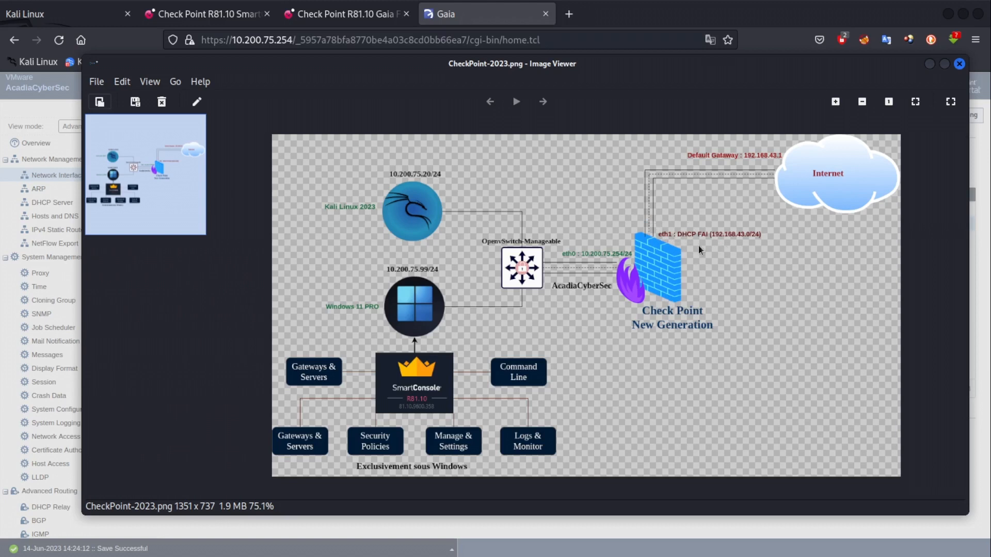
pyautogui.click(932, 64)
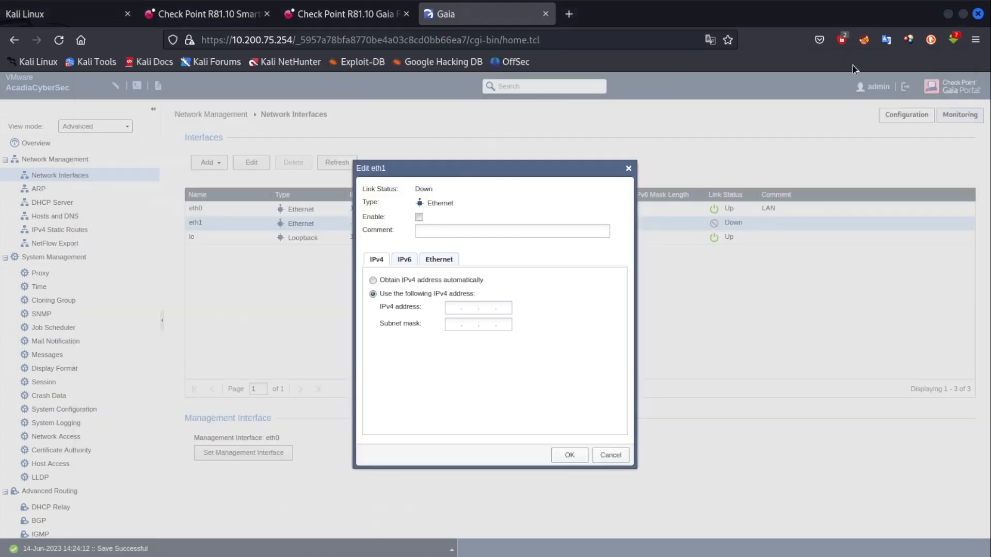
pyautogui.click(444, 228)
pyautogui.write('WAN-IN')
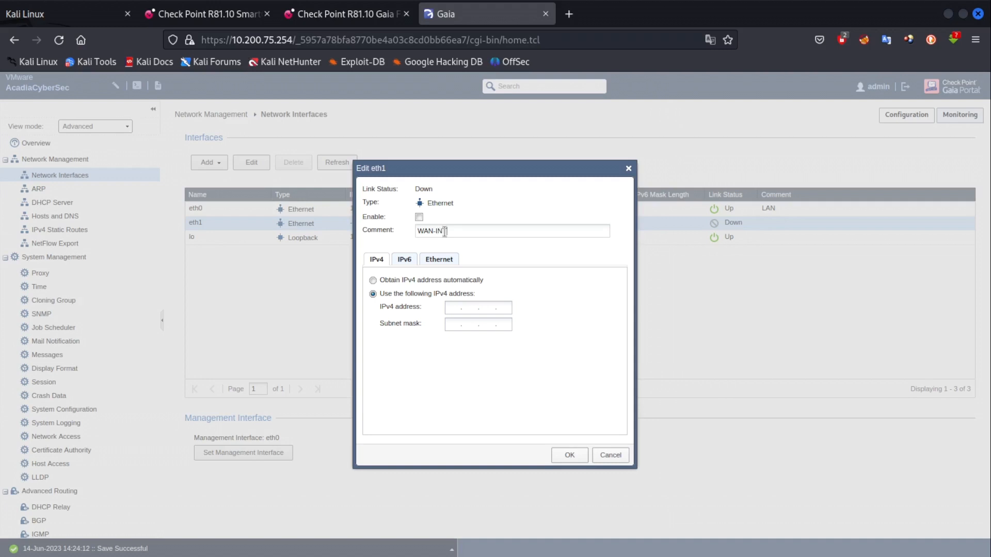
pyautogui.write('TERNET')
pyautogui.click(381, 279)
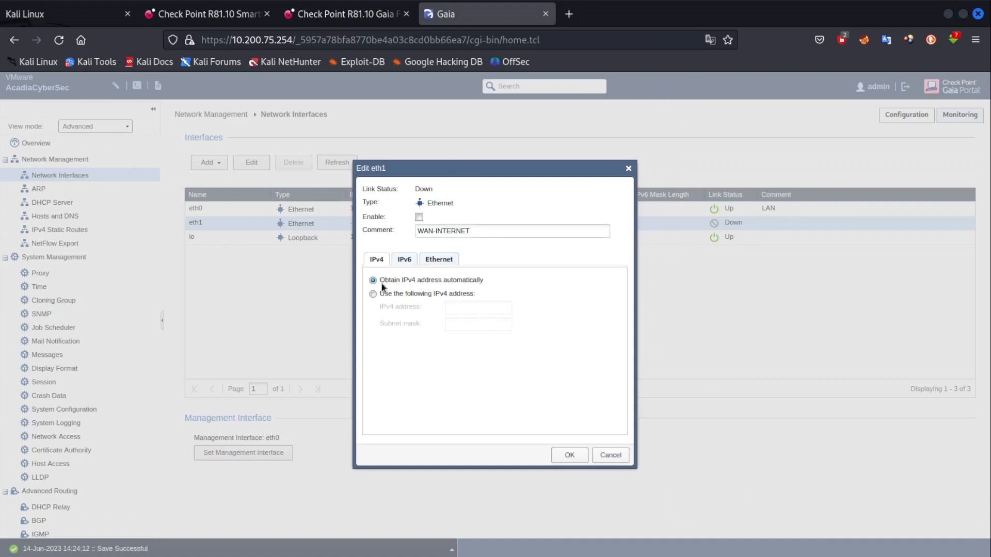
pyautogui.click(570, 455)
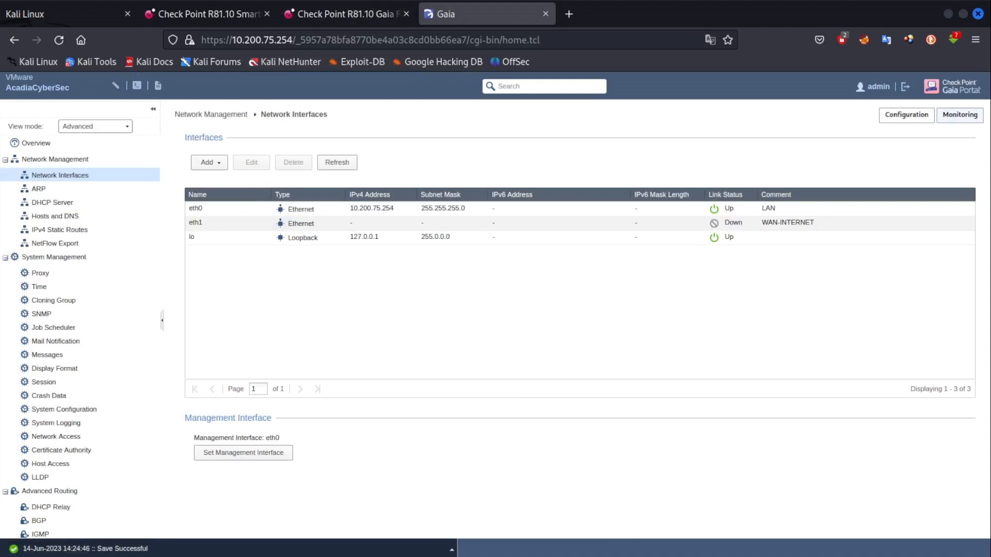
# Enable the eth1 interface and save it so its link status shows Up.
pyautogui.hotkey('alt', 'Tab')
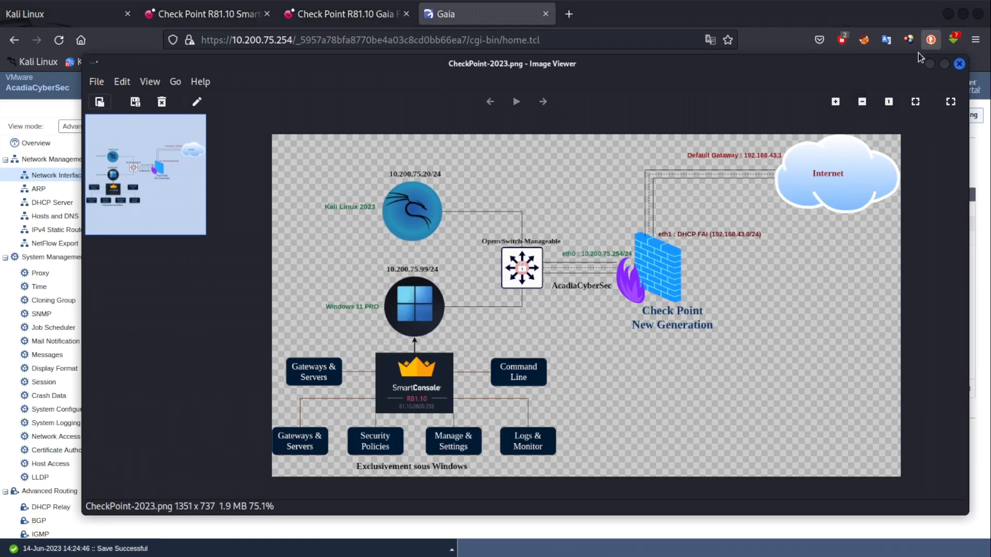
pyautogui.click(960, 63)
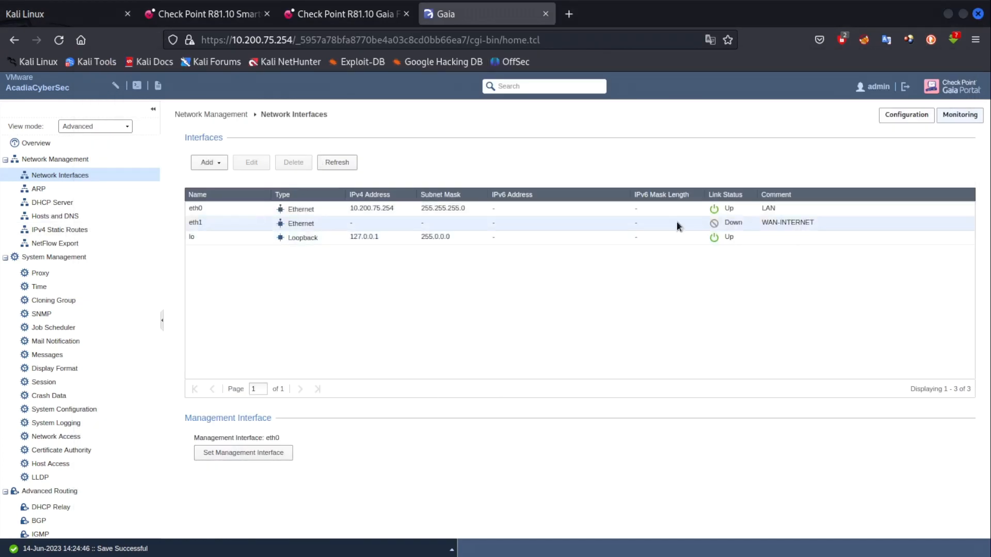
pyautogui.click(455, 221)
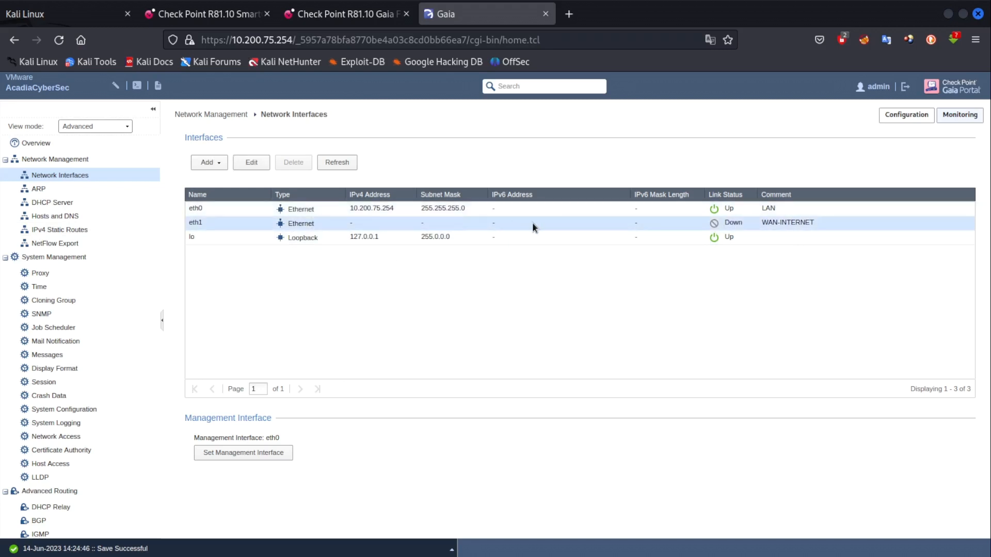
pyautogui.doubleClick(367, 220)
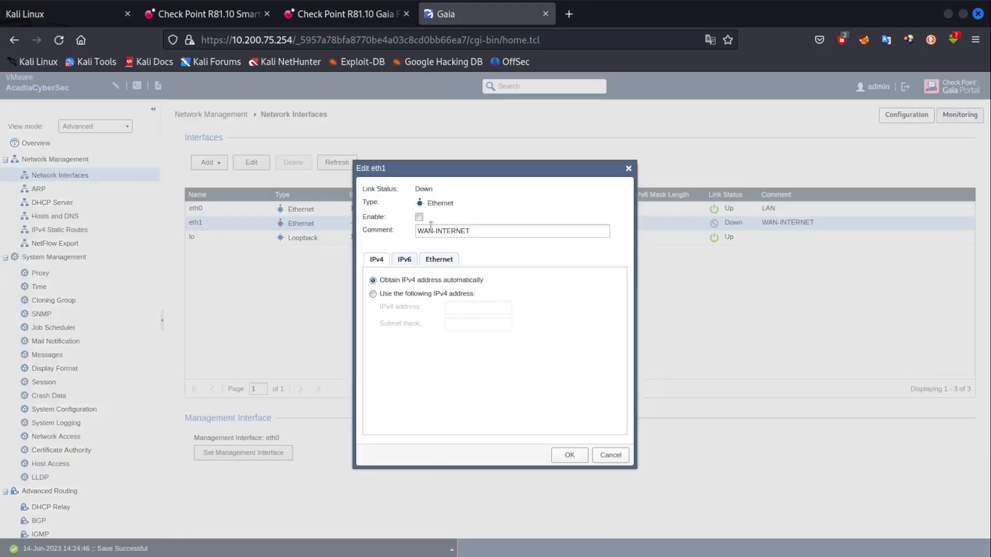
pyautogui.click(569, 455)
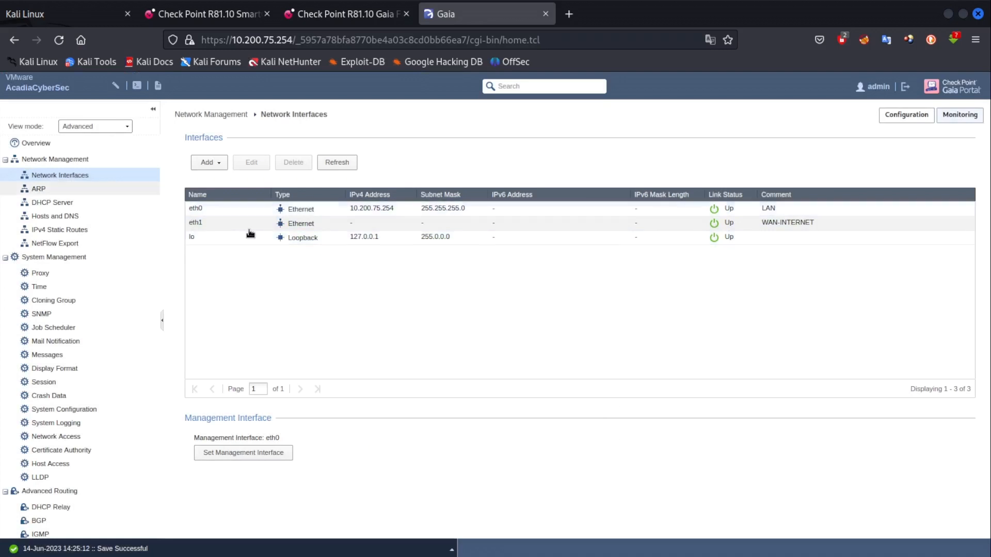
# Select the primary DNS address 192.168.43.1 in Hosts and DNS, then go to IPv4 Static Routes.
pyautogui.click(57, 220)
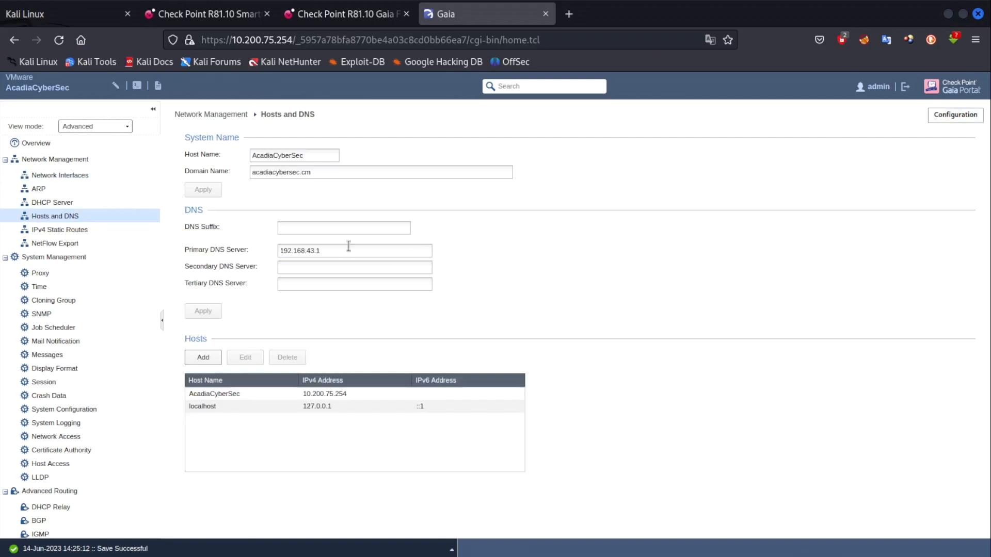
pyautogui.moveTo(322, 250); pyautogui.dragTo(259, 252)
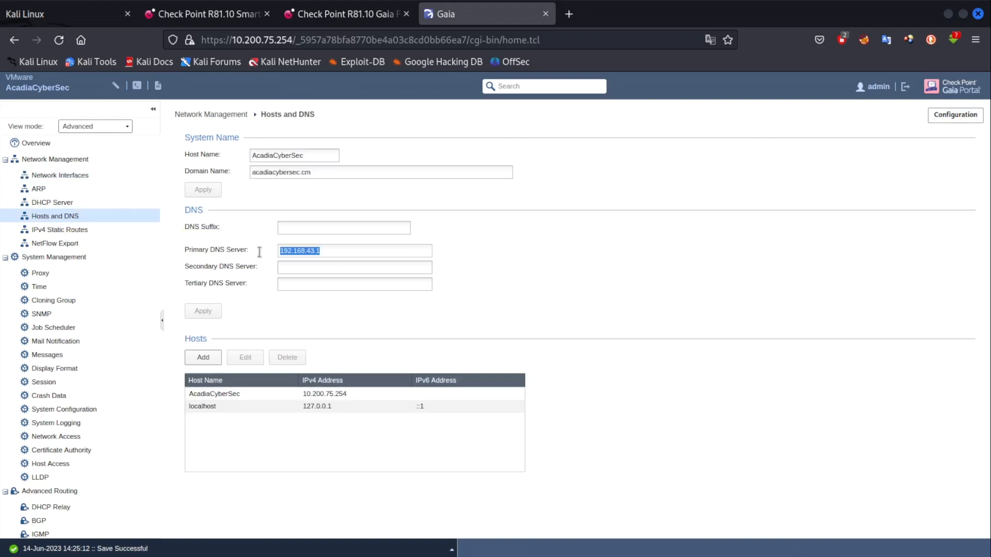
pyautogui.click(326, 251)
pyautogui.doubleClick(328, 251)
pyautogui.click(60, 230)
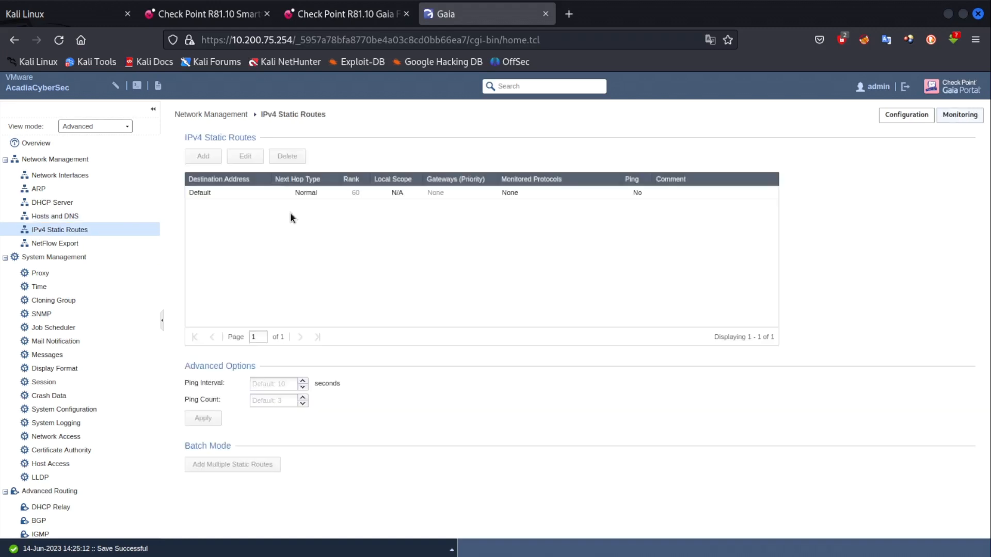
# Edit the Default route, leaving its next hop type as Normal.
pyautogui.doubleClick(237, 203)
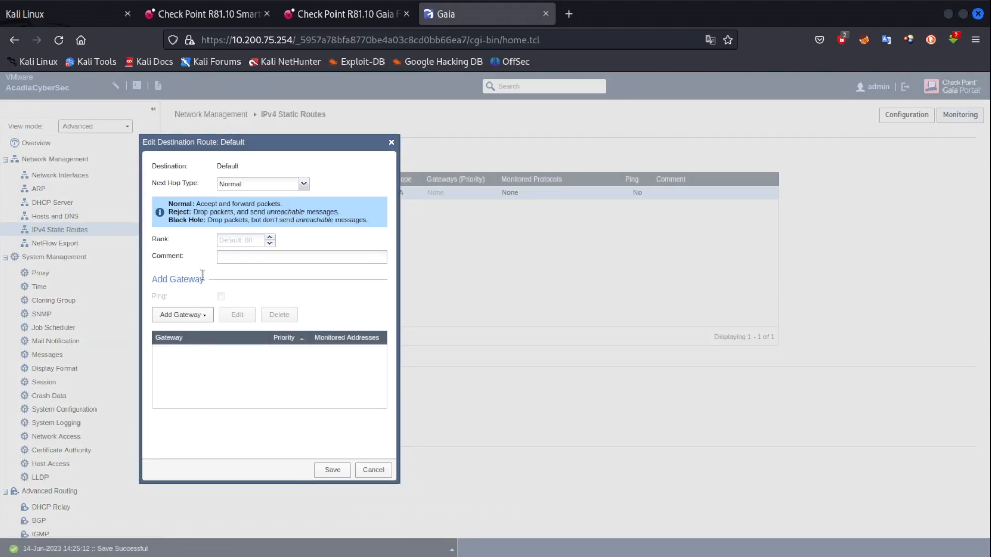
pyautogui.click(304, 184)
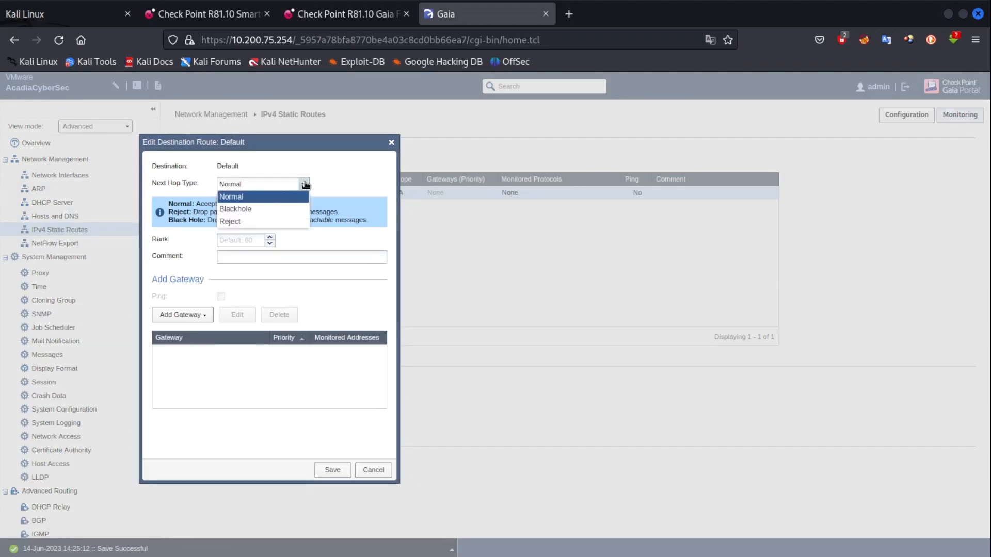
pyautogui.click(304, 185)
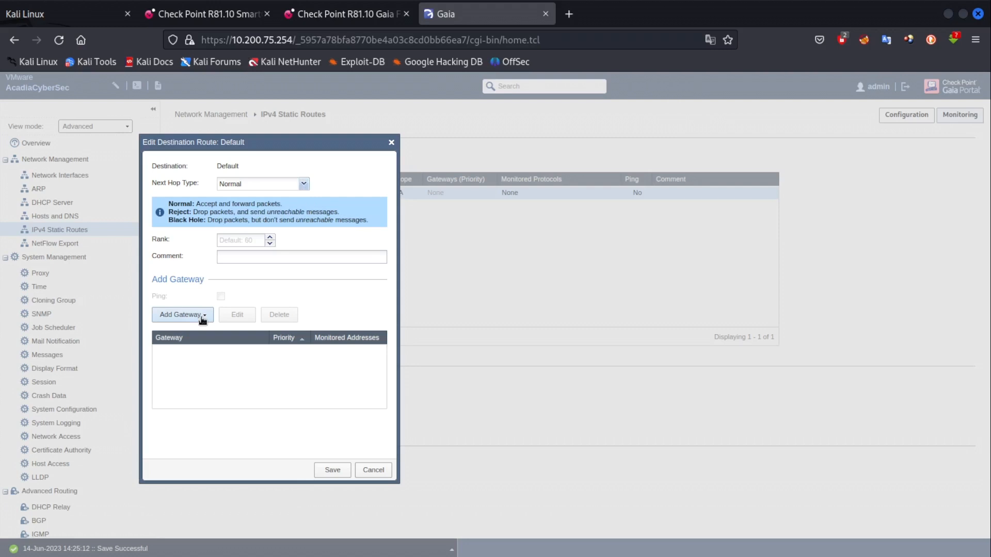
# Add gateway 192.168.43.1 to the Default route without a monitored IP and save it.
pyautogui.click(201, 316)
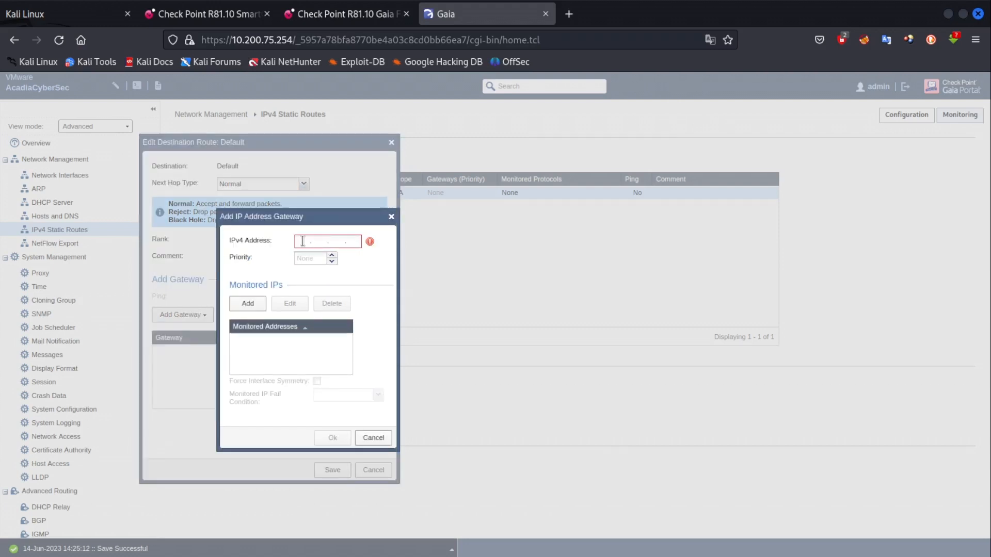
pyautogui.click(304, 241)
pyautogui.write('192 . ')
pyautogui.write('168 . ')
pyautogui.write('431')
pyautogui.write('1')
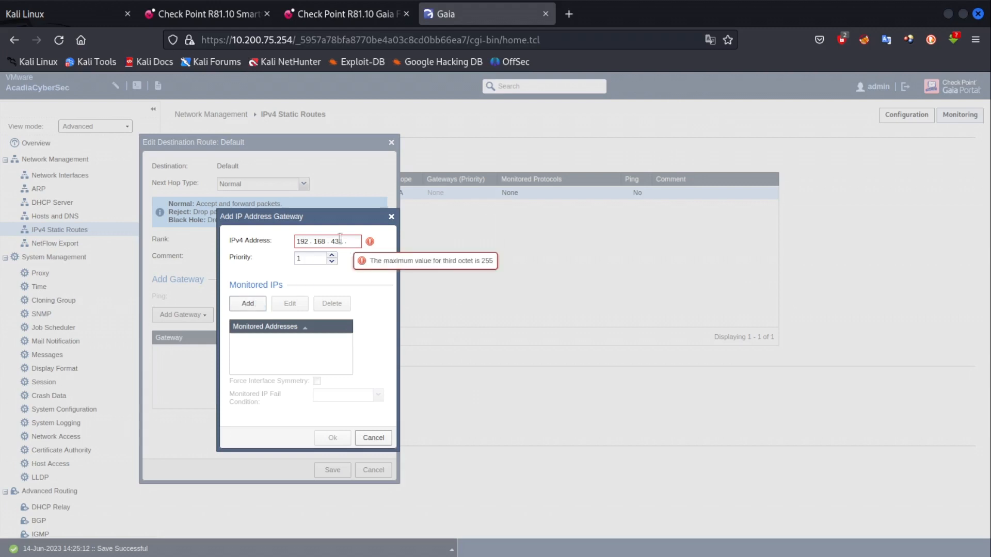
pyautogui.press('BackSpace')
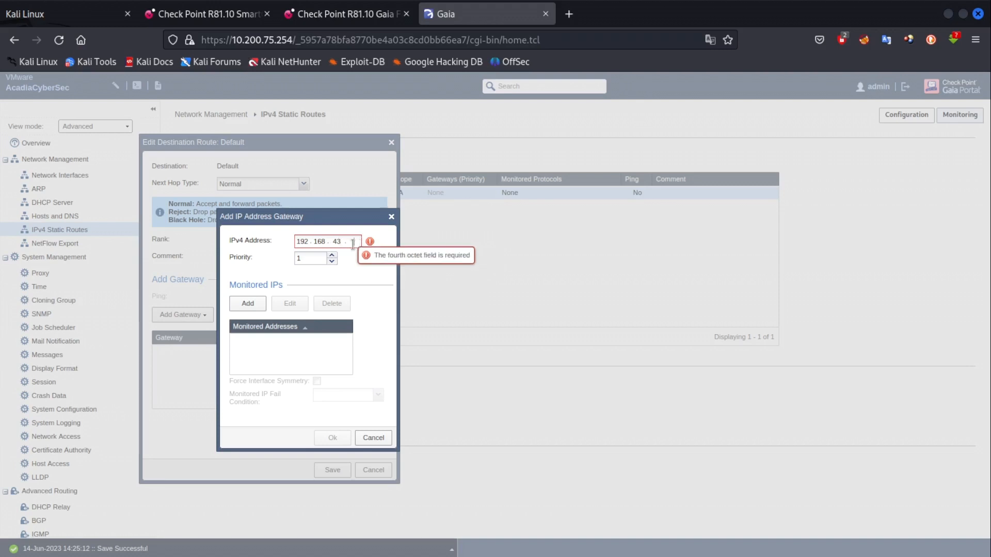
pyautogui.write('1')
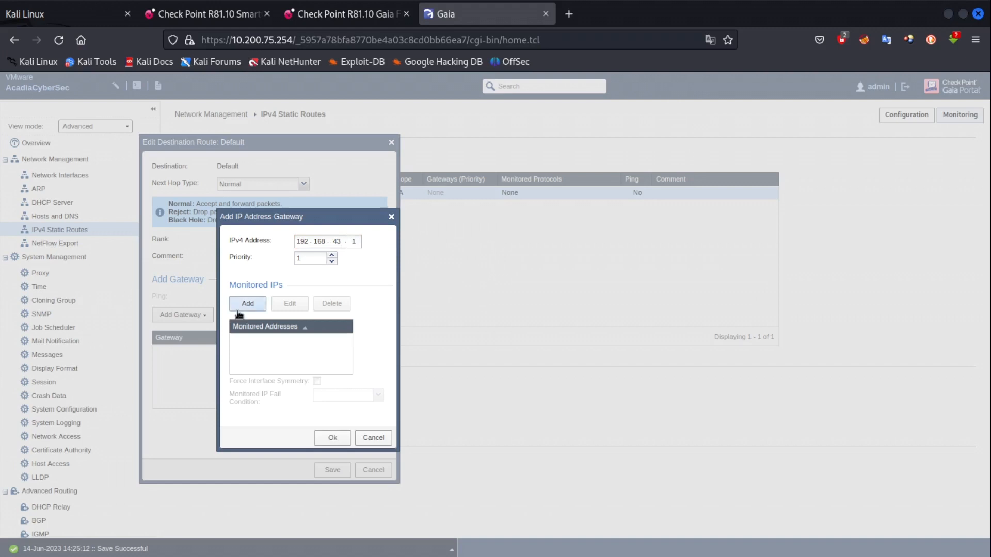
pyautogui.click(239, 309)
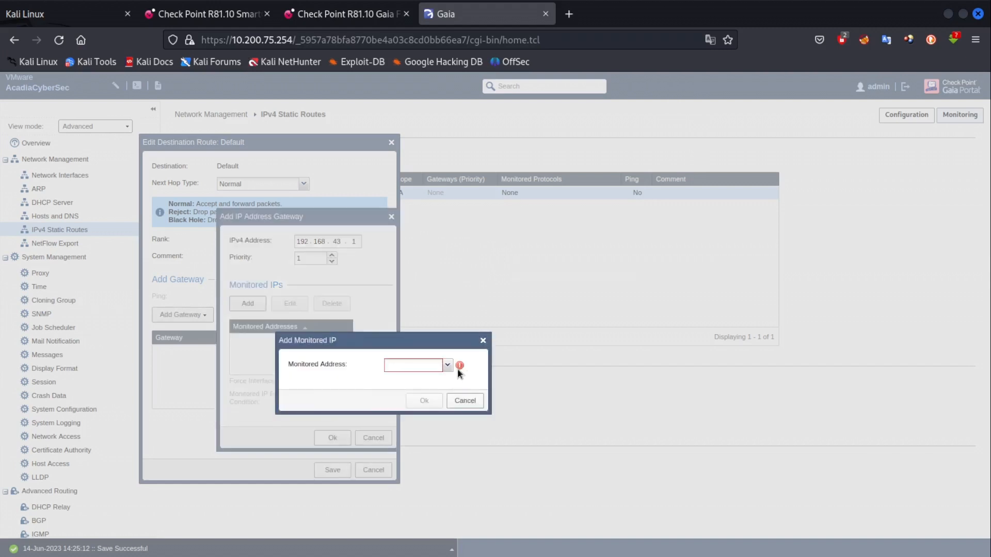
pyautogui.click(464, 402)
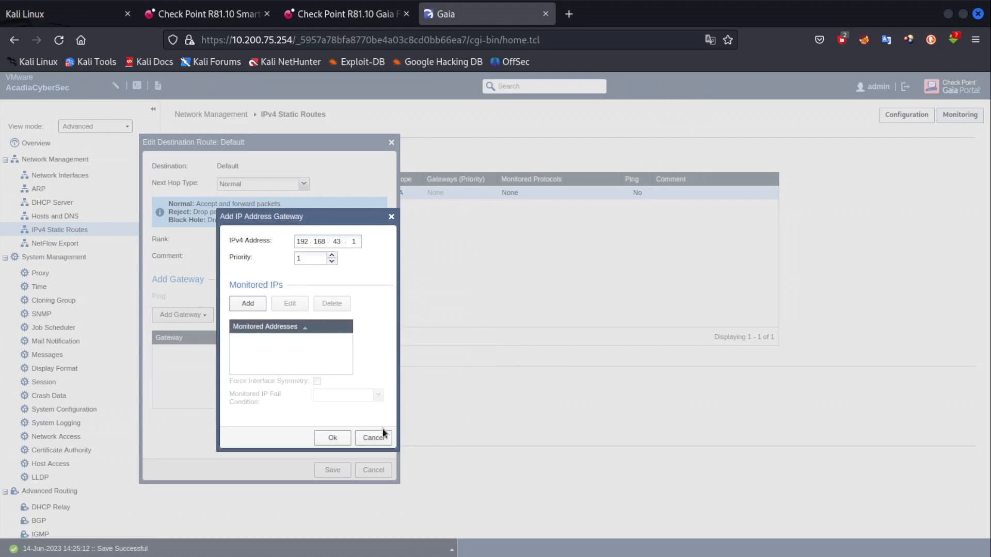
pyautogui.click(345, 438)
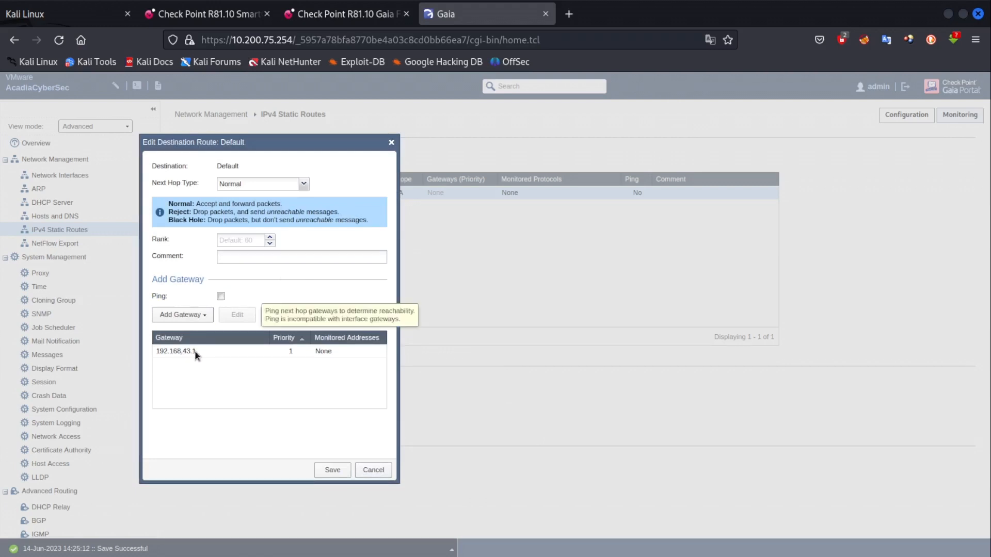
pyautogui.click(196, 352)
pyautogui.click(334, 471)
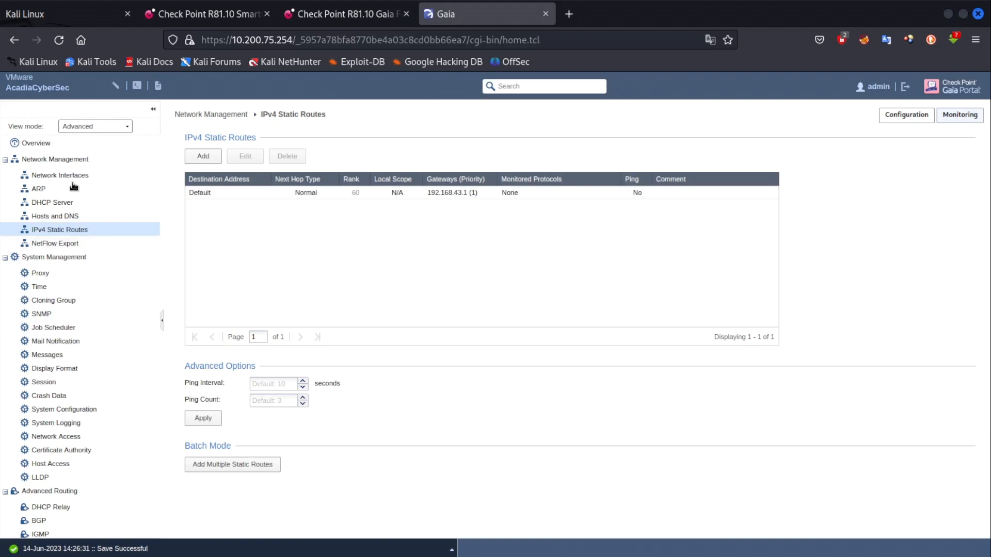
# Review the interfaces list, then bring up the CheckPoint-2023.png diagram.
pyautogui.click(64, 175)
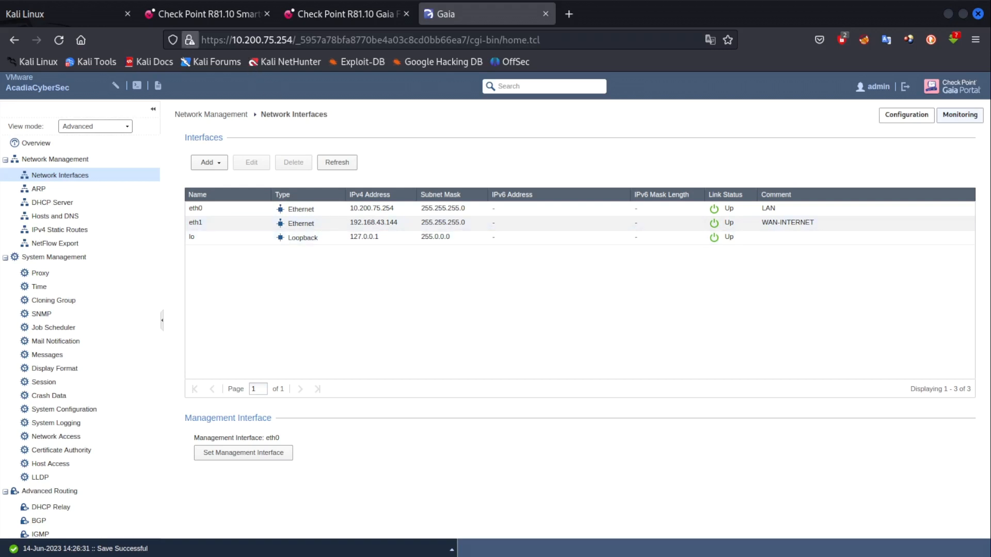
pyautogui.hotkey('alt', 'Tab')
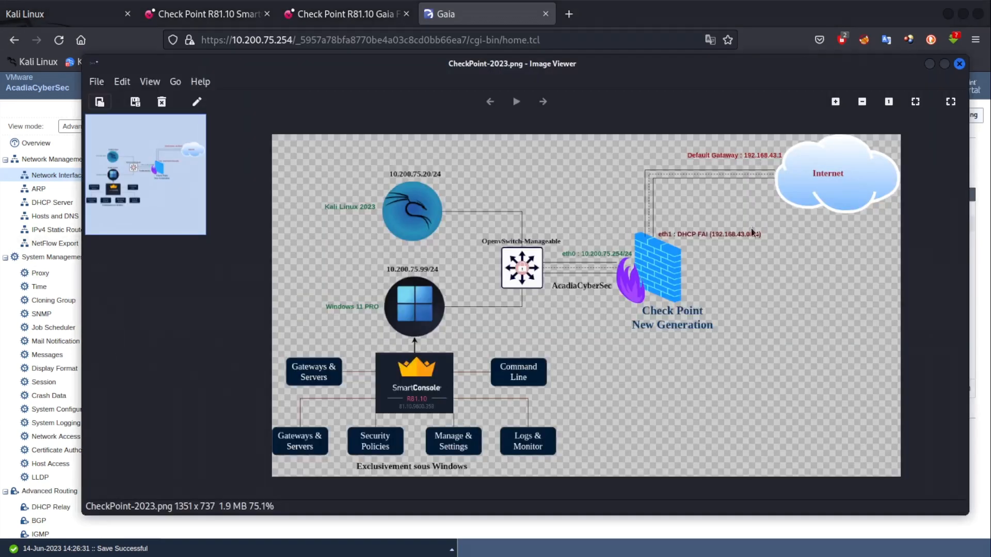
# Close the diagram image and shrink the browser to reach the Windows 11 VM.
pyautogui.click(778, 14)
pyautogui.moveTo(778, 14); pyautogui.dragTo(754, 64)
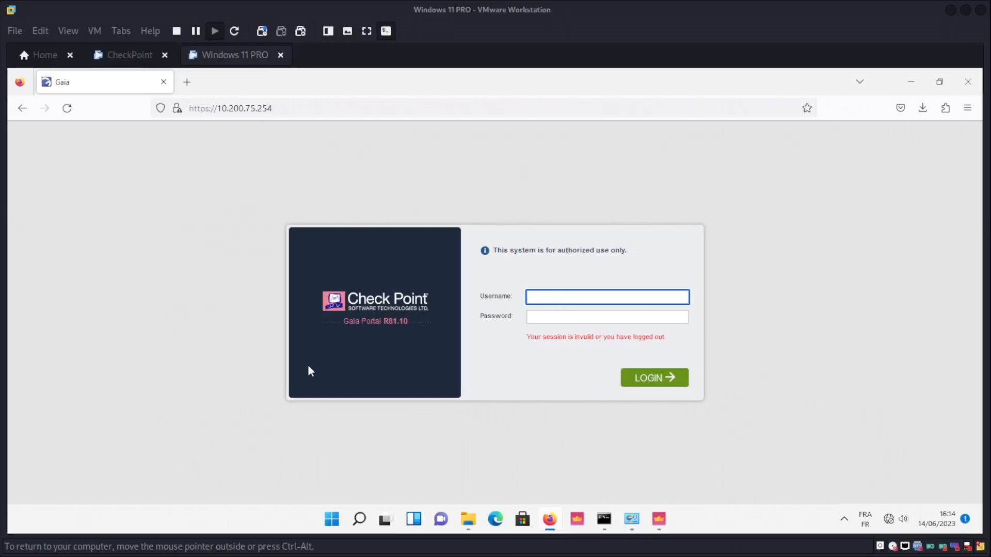
# Log into the Gaia Portal as admin with the account password.
pyautogui.write('Admin')
pyautogui.press('BackSpace')
pyautogui.press('BackSpace')
pyautogui.press('BackSpace')
pyautogui.press('BackSpace')
pyautogui.press('BackSpace')
pyautogui.write('admin')
pyautogui.press('Tab')
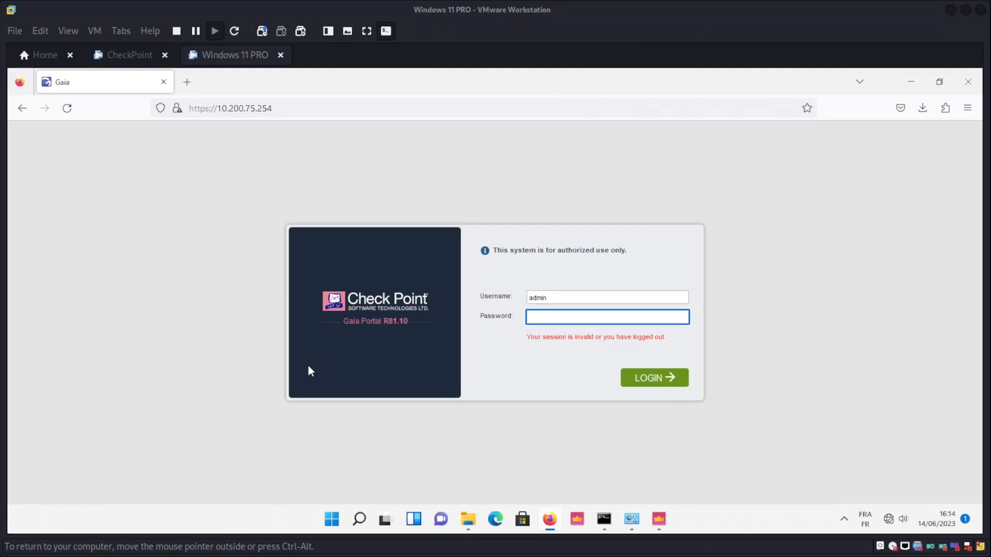
pyautogui.write('••••••••••••')
pyautogui.press('Return')
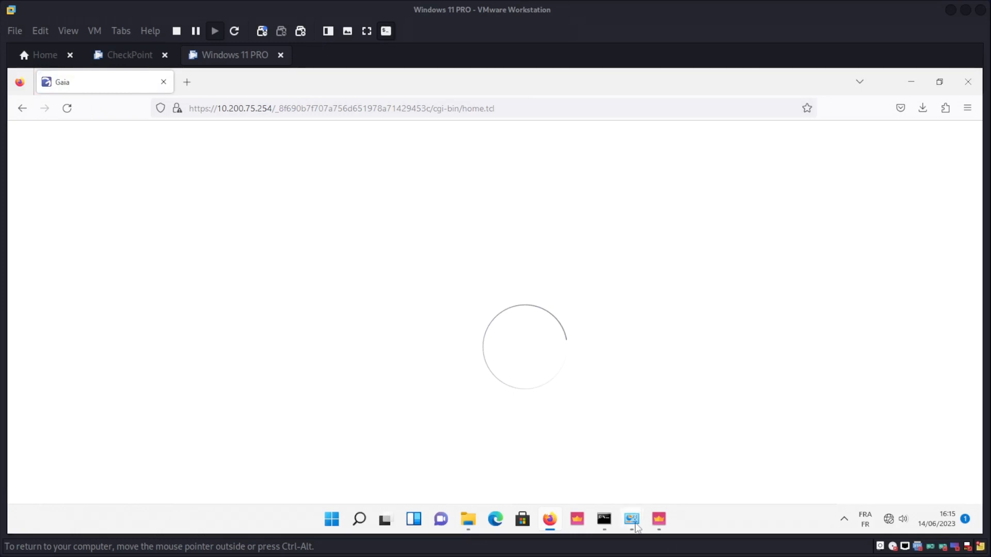
pyautogui.moveTo(637, 525)
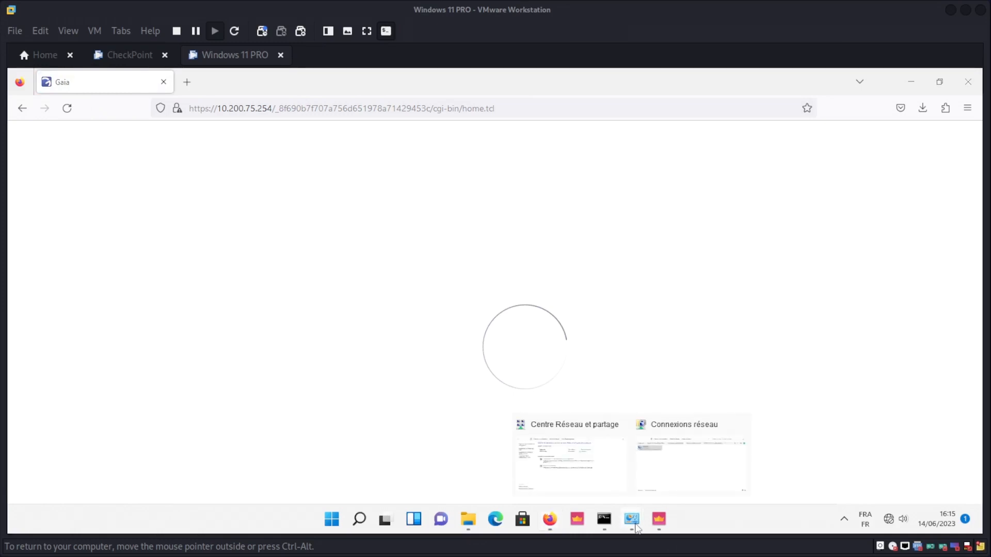
# Show the Windows network connection settings, release the VM, and switch to Thunar.
pyautogui.click(664, 465)
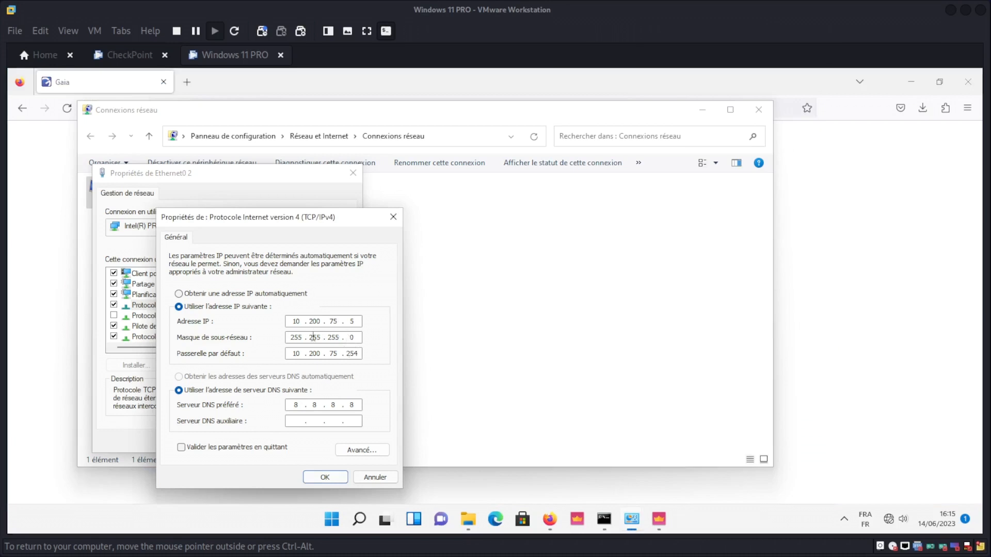
pyautogui.hotkey('ctrl', 'alt')
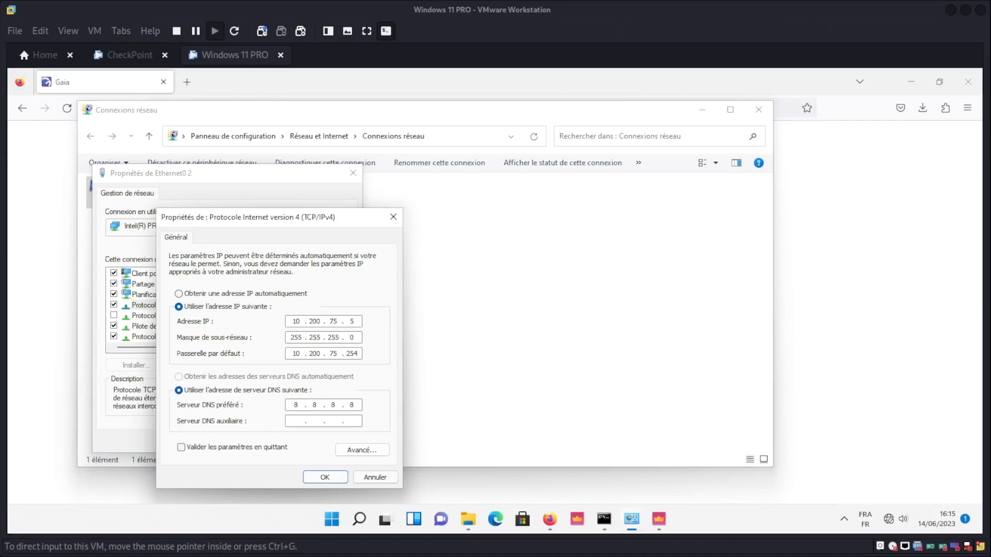
pyautogui.hotkey('alt', 'Tab')
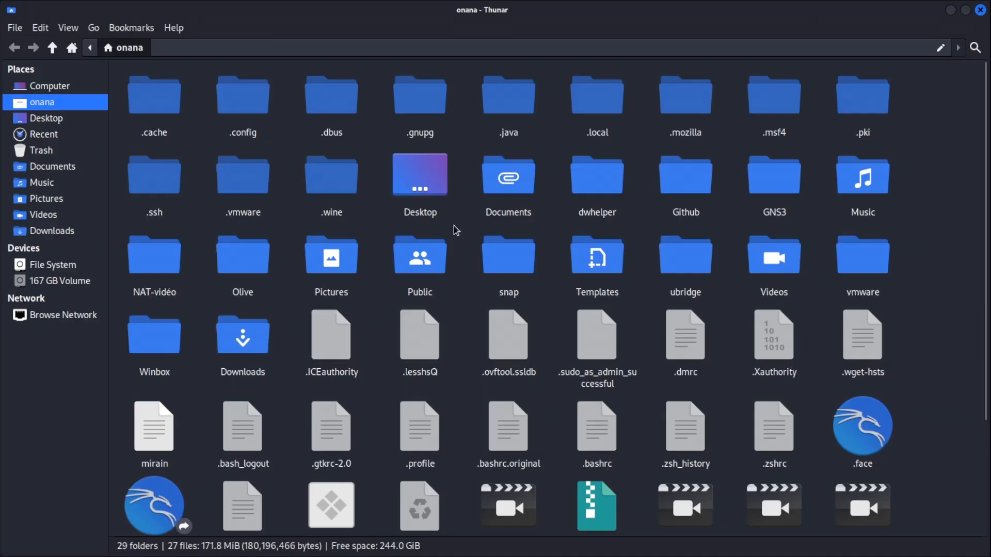
# Switch back to the VM and maximize Image Viewer to see the full network diagram.
pyautogui.hotkey('alt', 'Tab')
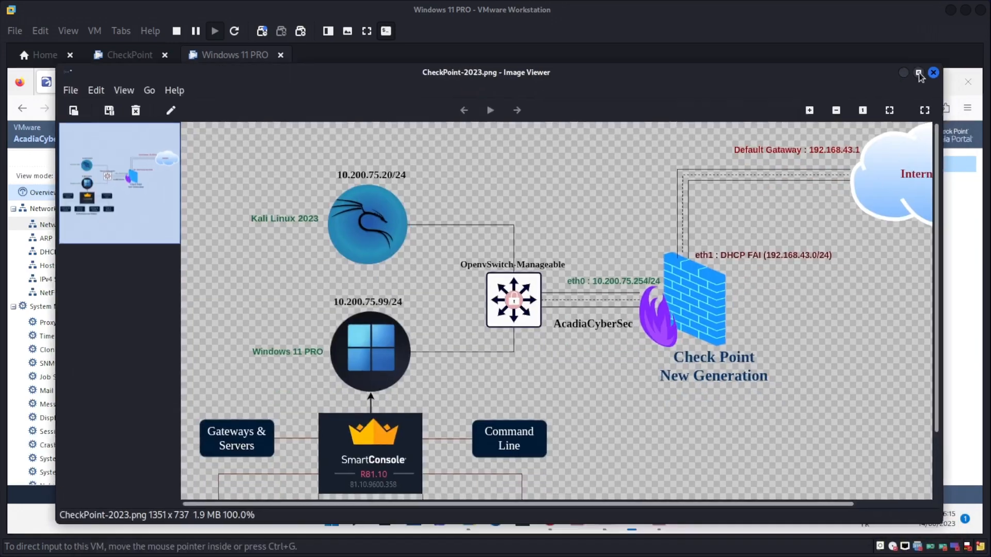
pyautogui.click(919, 74)
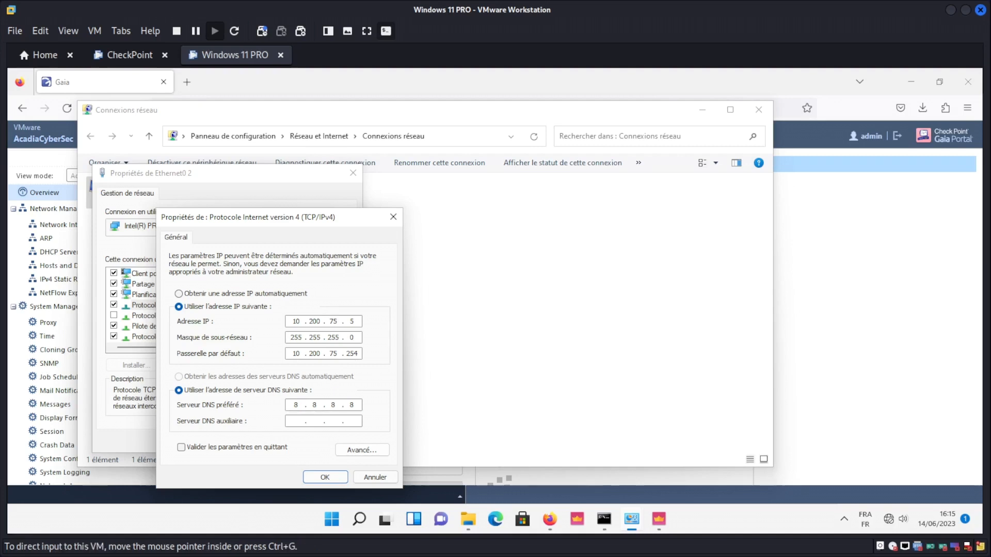
# Apply IPv4 address 10.200.75.5, gateway 10.200.75.254, DNS 8.8.8.8, and minimize Connexions réseau.
pyautogui.click(335, 482)
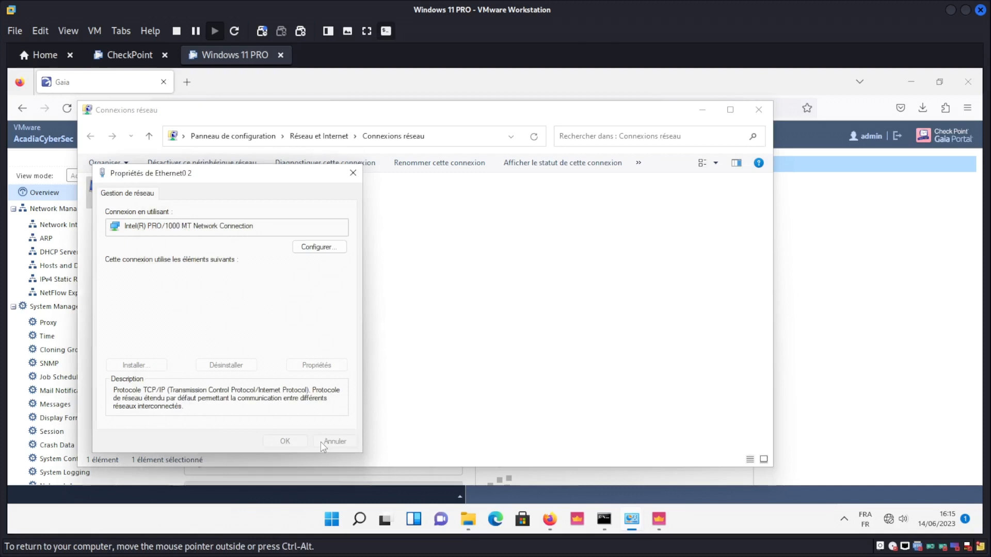
pyautogui.click(322, 442)
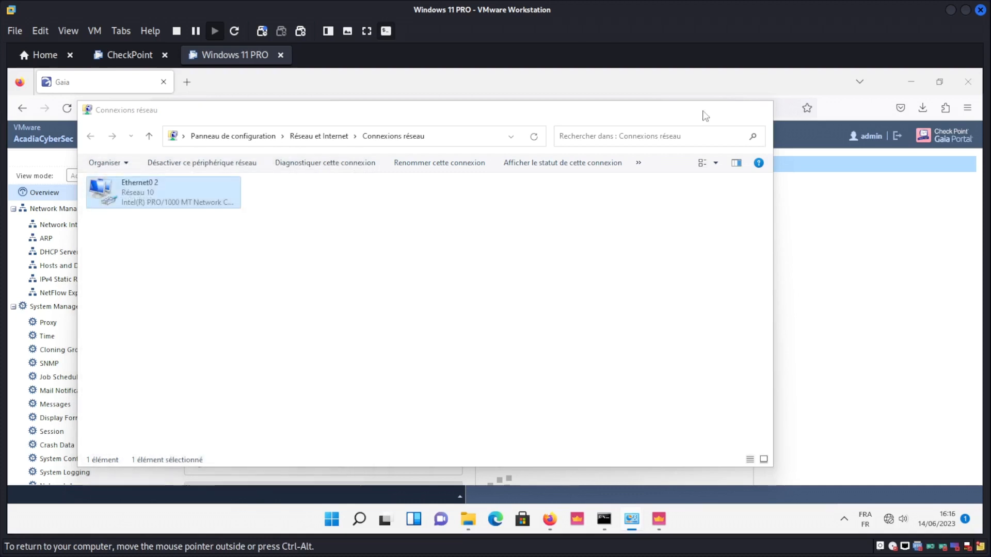
pyautogui.click(703, 112)
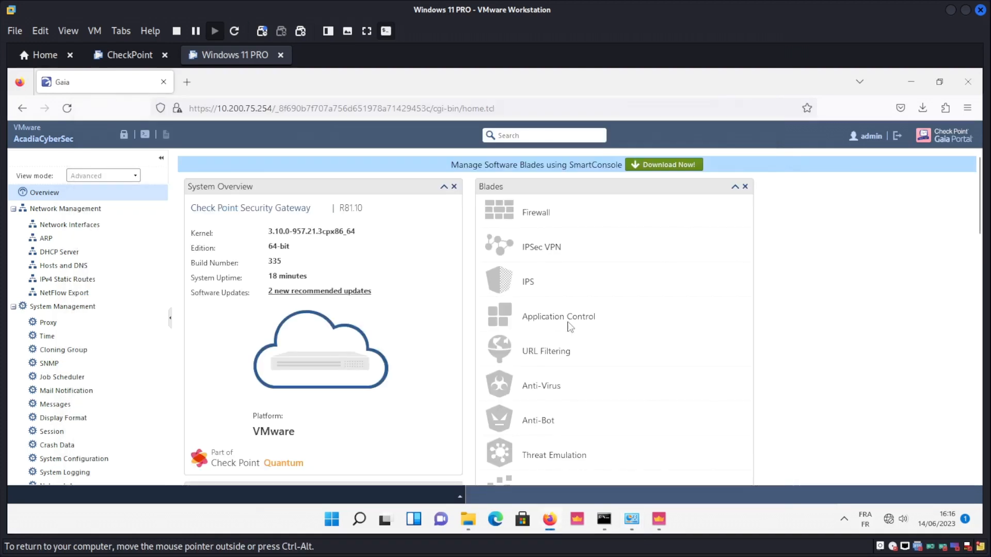
pyautogui.scroll(-3, 536, 345)
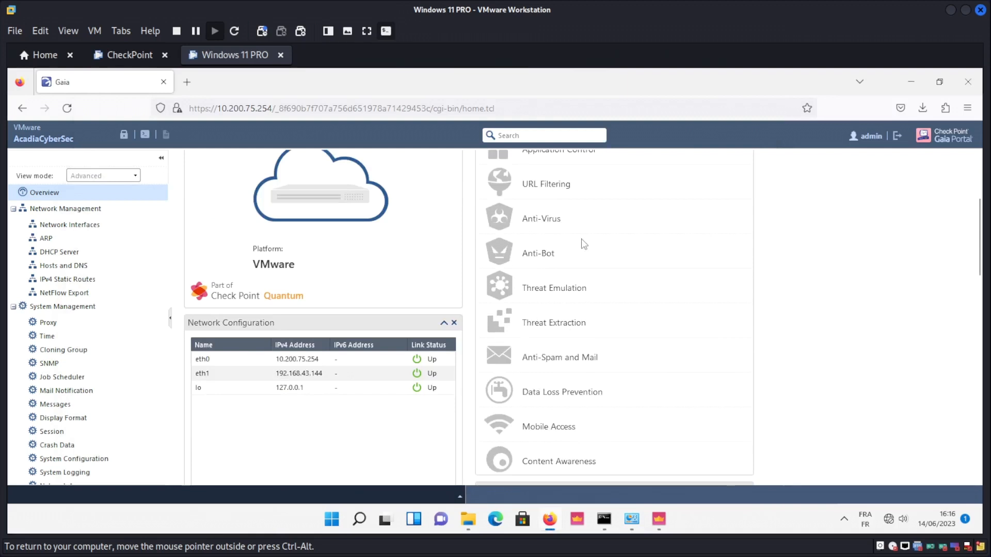
pyautogui.scroll(3, 584, 244)
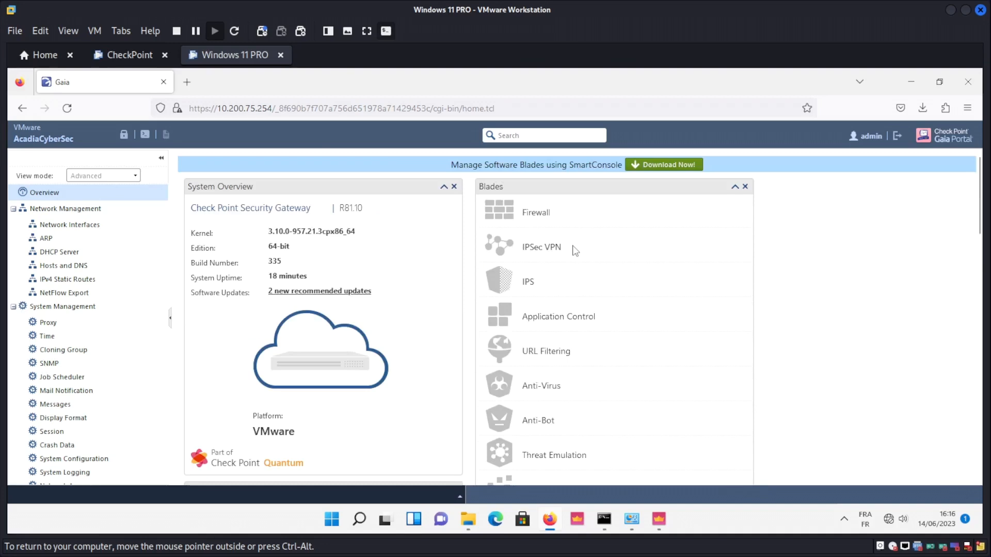
pyautogui.hotkey('alt', 'Tab')
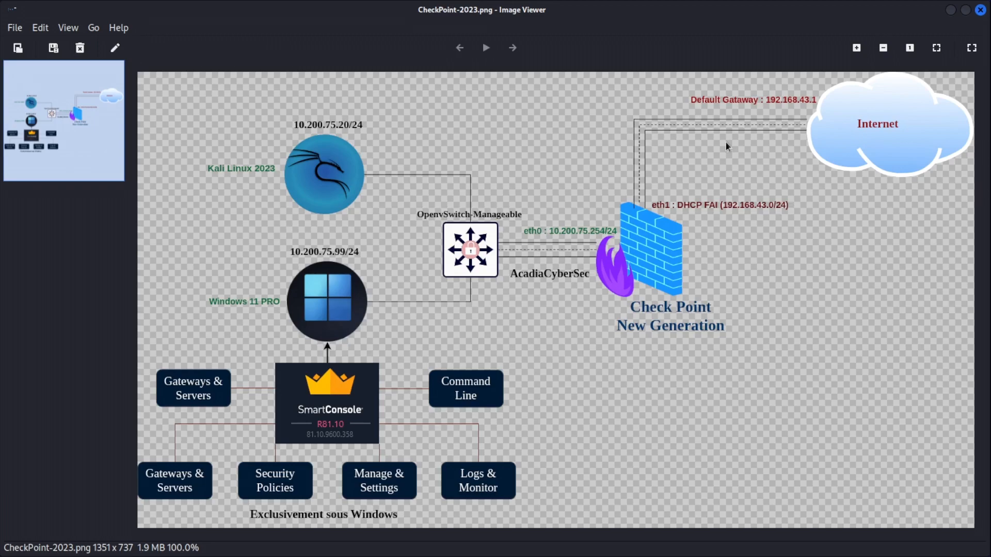
pyautogui.hotkey('alt', 'Tab')
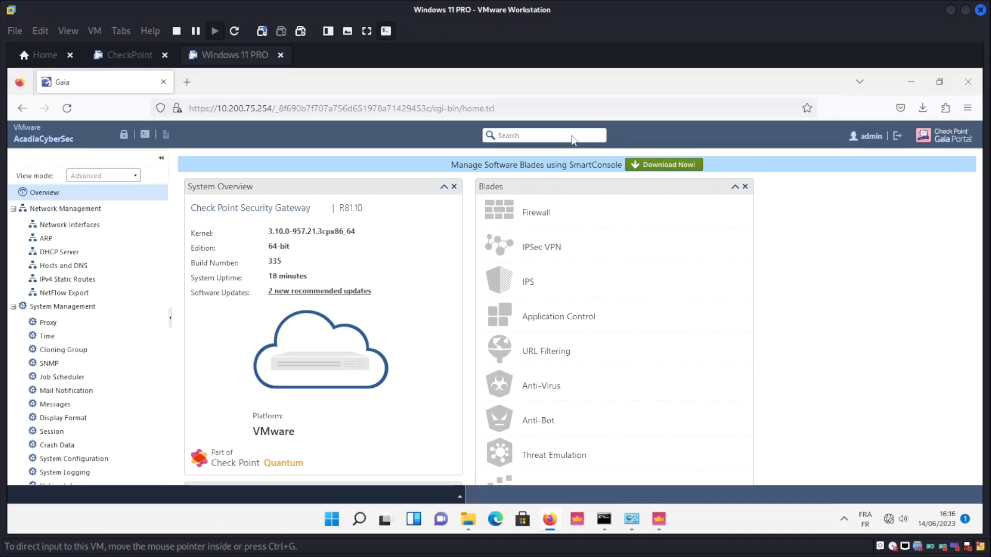
pyautogui.click(605, 520)
# Rerun ping 8.8.8.8, stop it after the timeouts show 100% loss, and minimize cmd.
pyautogui.scroll(-4, 327, 202)
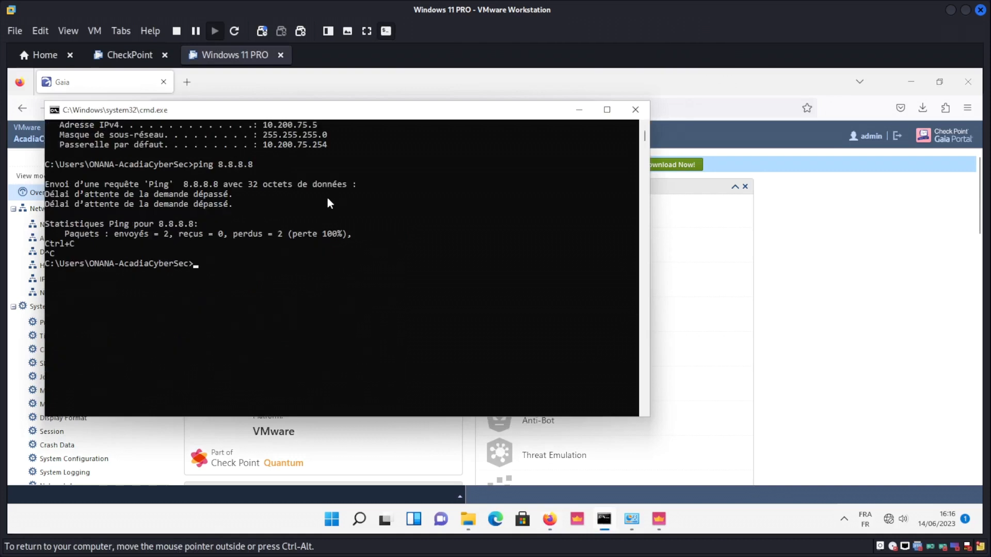
pyautogui.scroll(2, 248, 341)
pyautogui.press('Up')
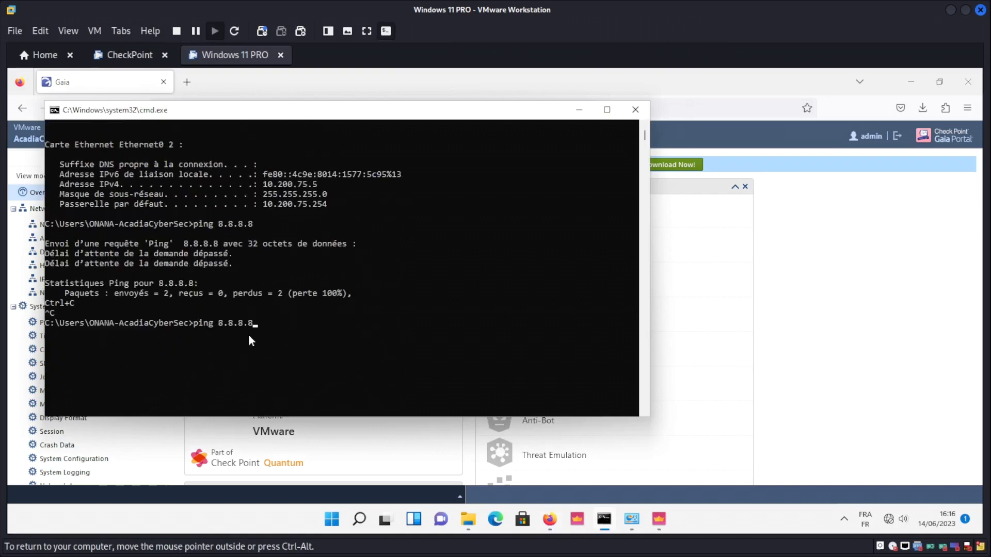
pyautogui.press('Return')
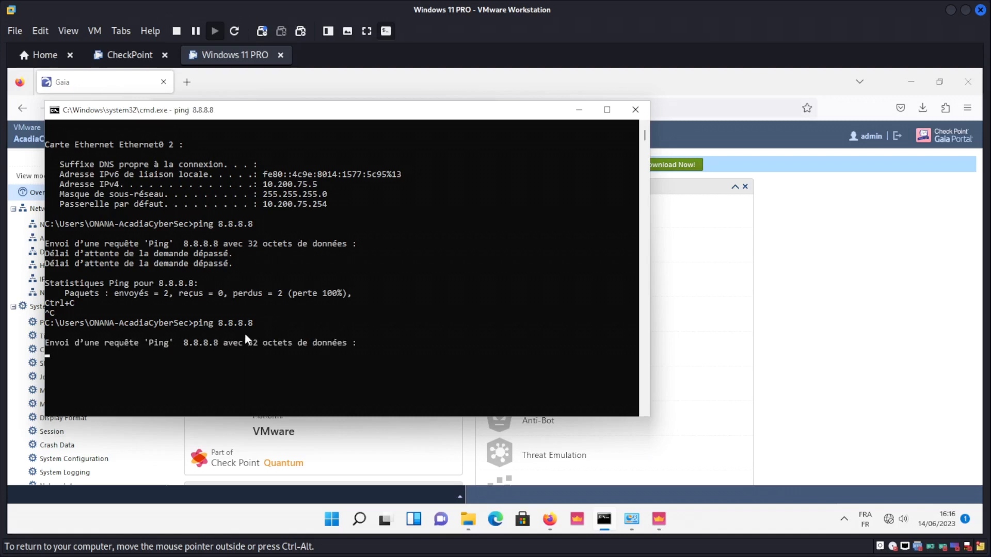
pyautogui.hotkey('ctrl', 'c')
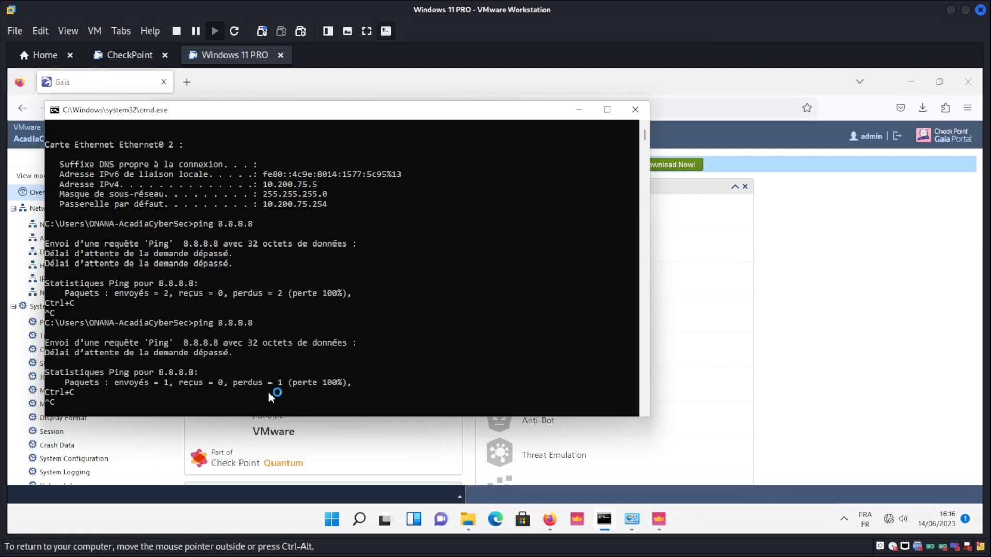
pyautogui.click(577, 421)
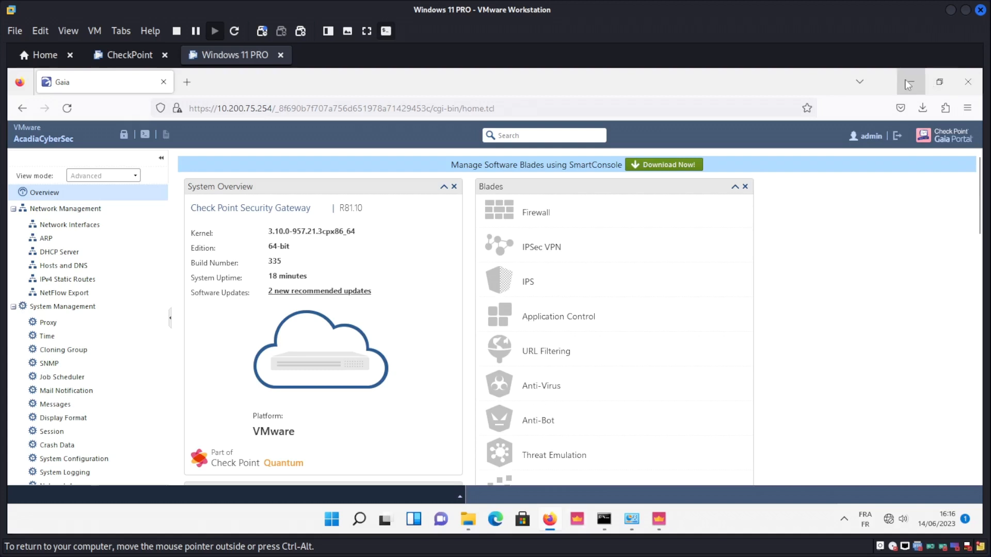
# Log in to SmartConsole with the administrator username and password on server 10.200.75.254.
pyautogui.click(661, 527)
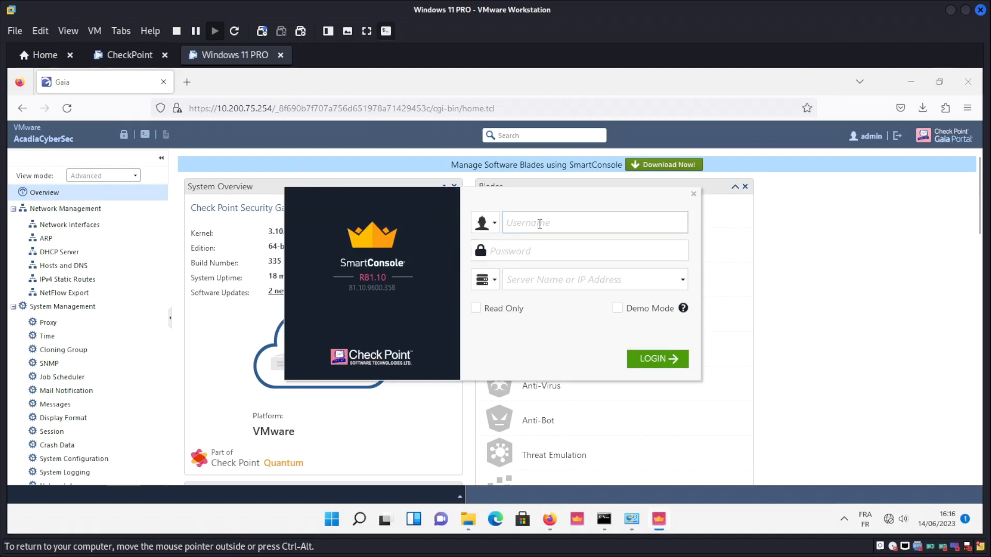
pyautogui.write('admin')
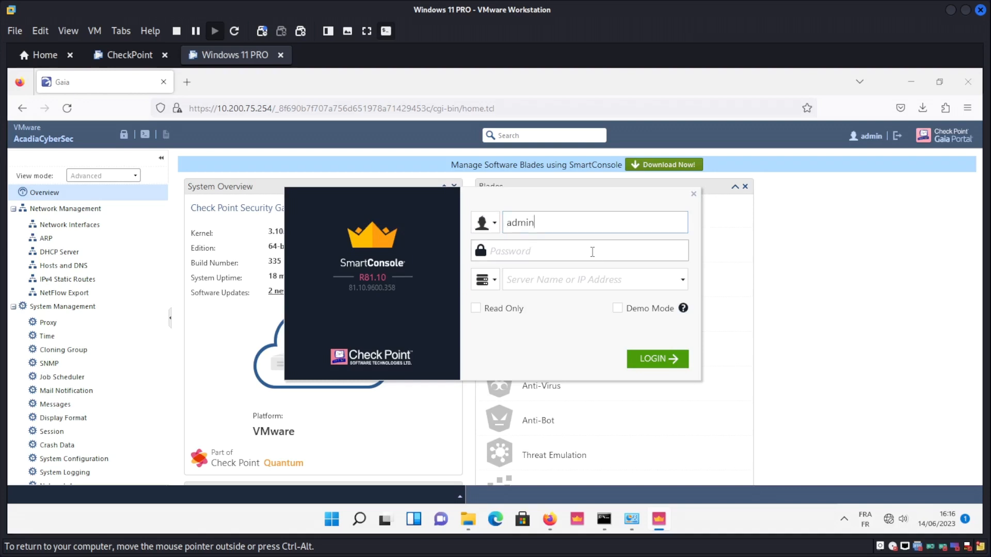
pyautogui.click(592, 252)
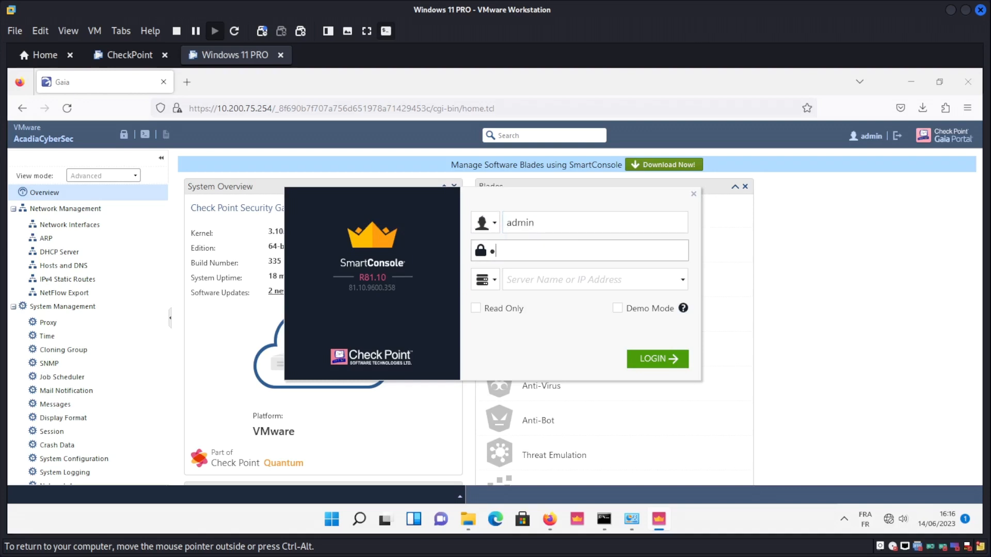
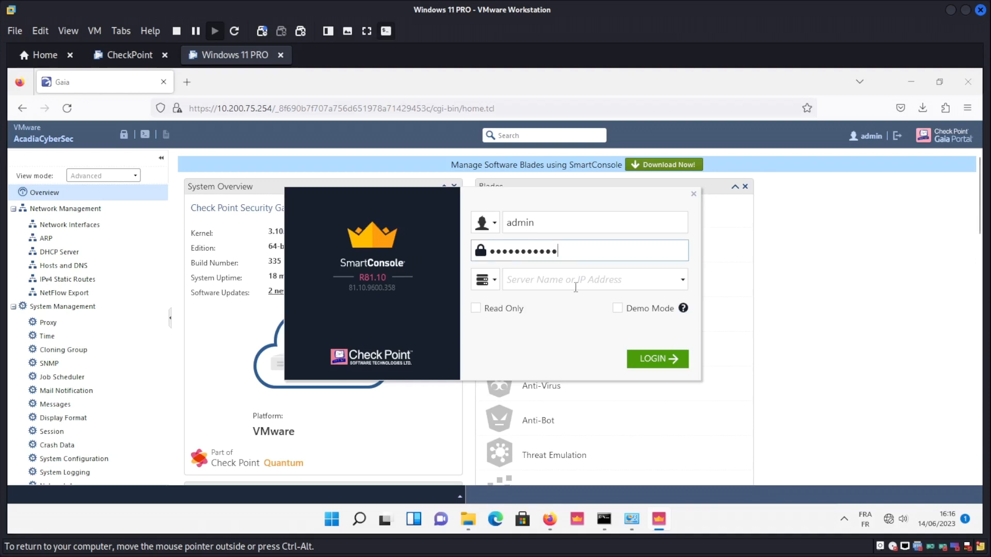
pyautogui.click(569, 282)
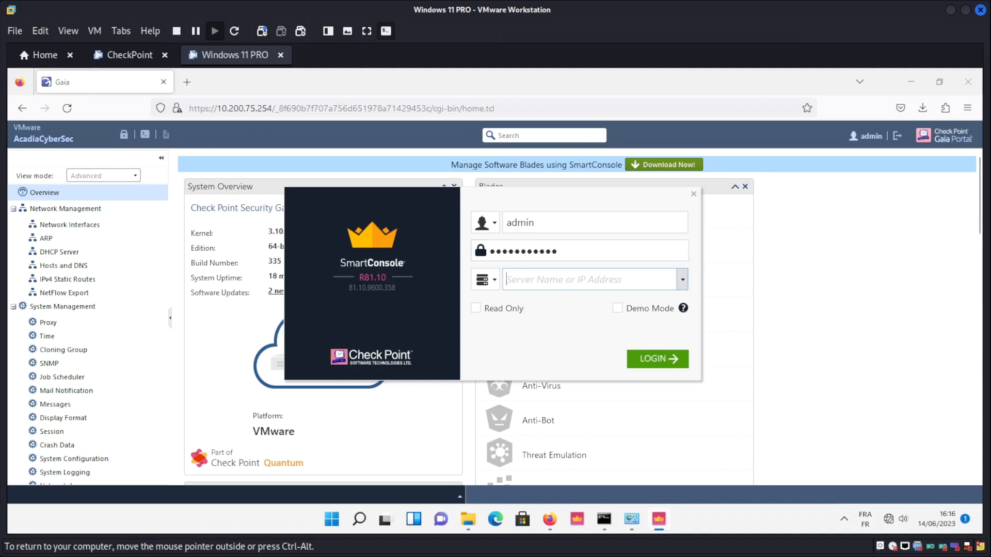
pyautogui.write('10.200.75.254')
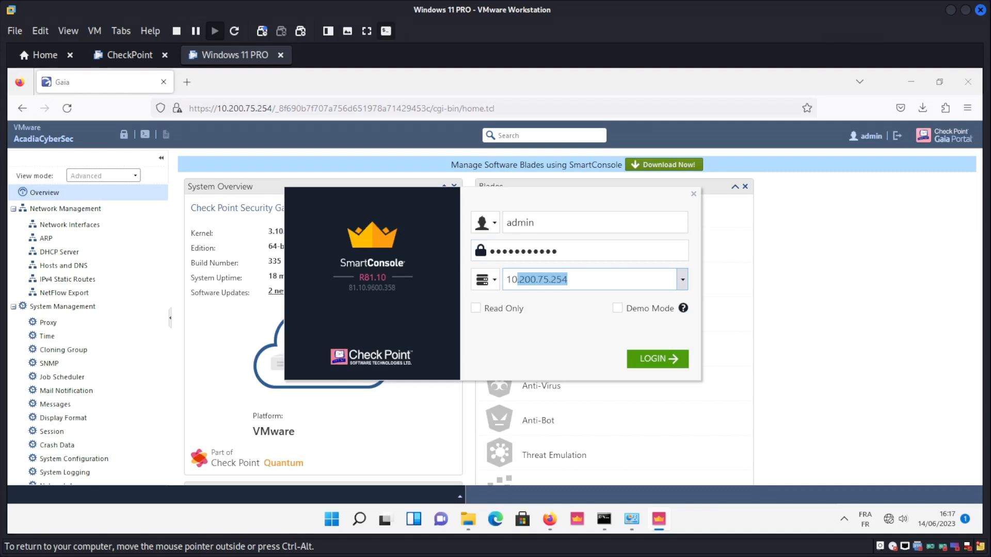
pyautogui.press('Right')
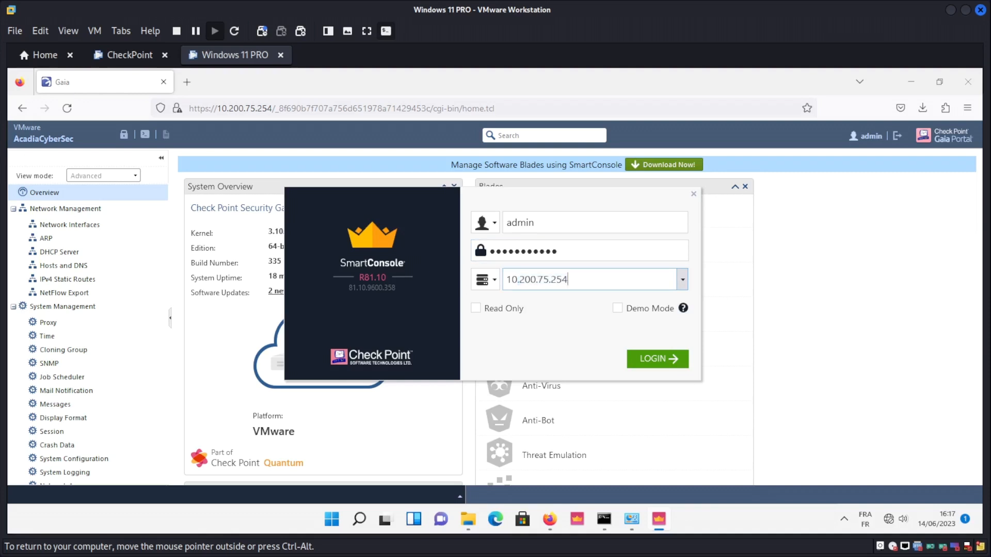
pyautogui.click(658, 363)
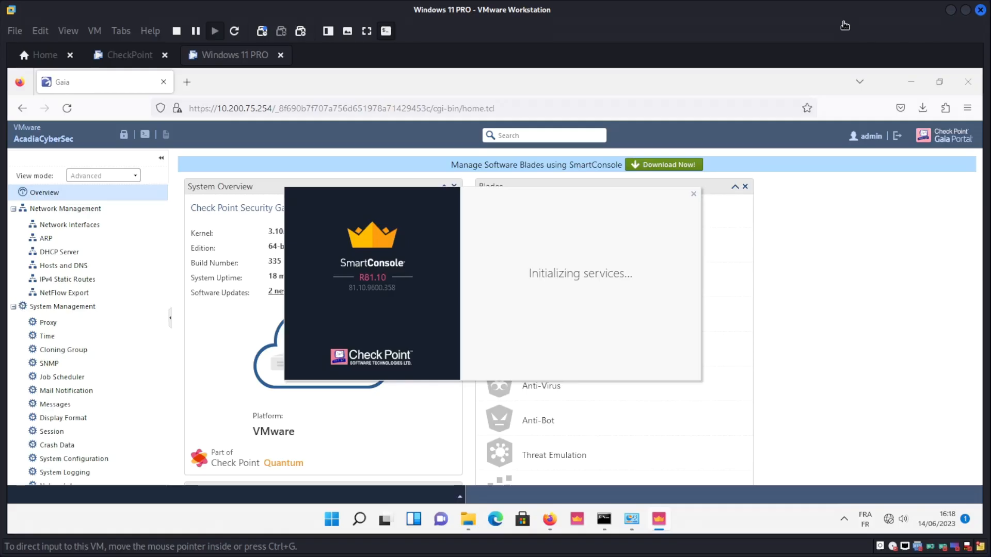
# Let SmartConsole load until Gateways & Servers lists AcadiaCyberSec at 10.200.75.254 on R81.10.
pyautogui.click(566, 314)
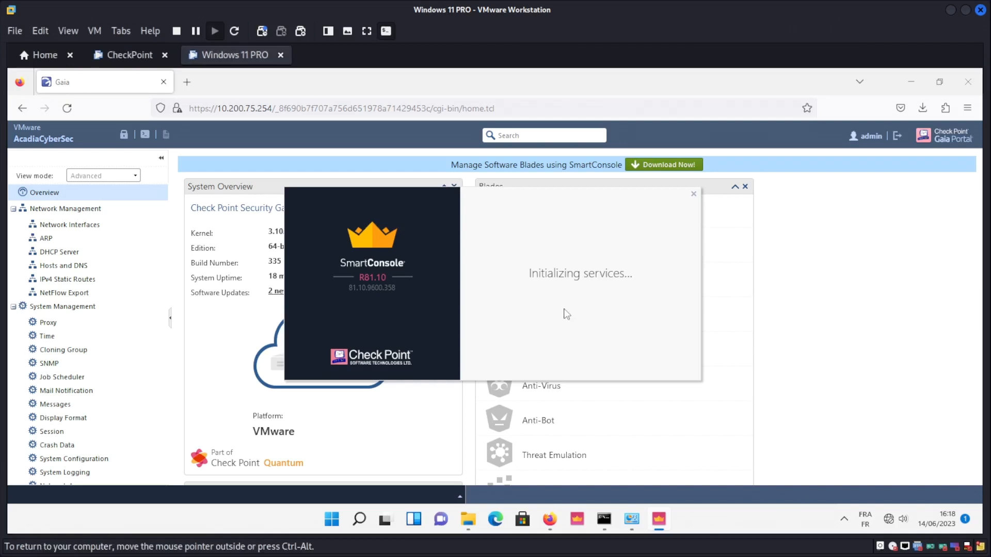
pyautogui.hotkey('ctrl', 'alt')
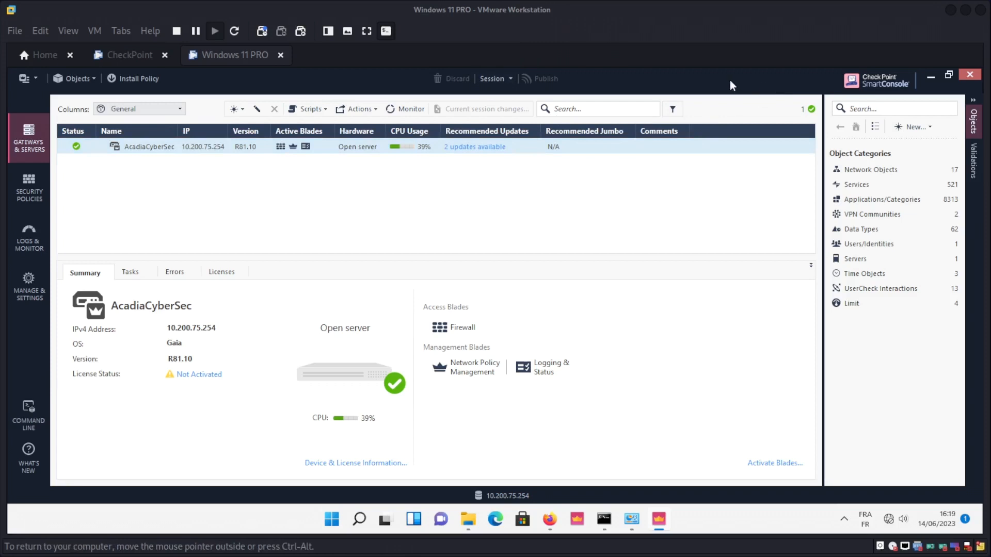
pyautogui.click(949, 75)
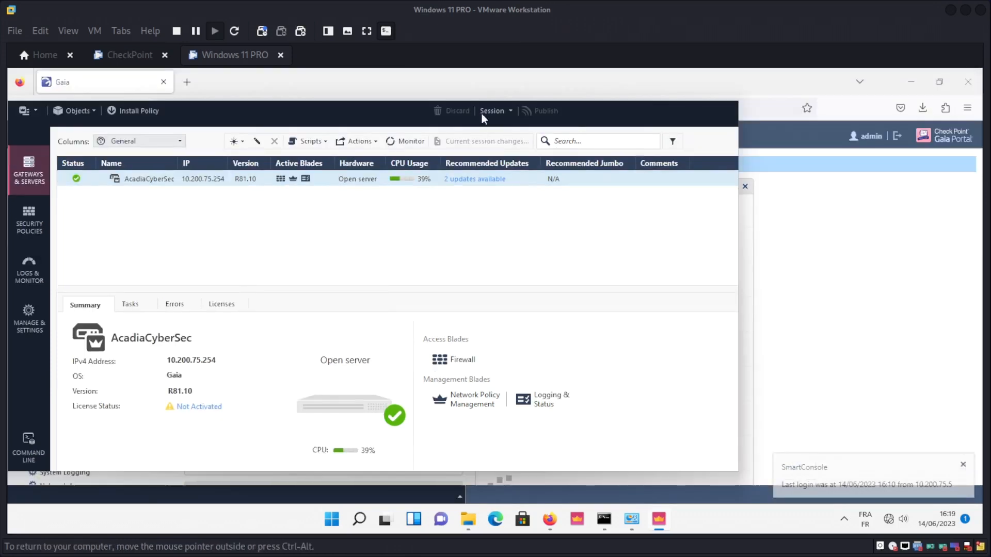
pyautogui.moveTo(390, 106); pyautogui.dragTo(634, 73)
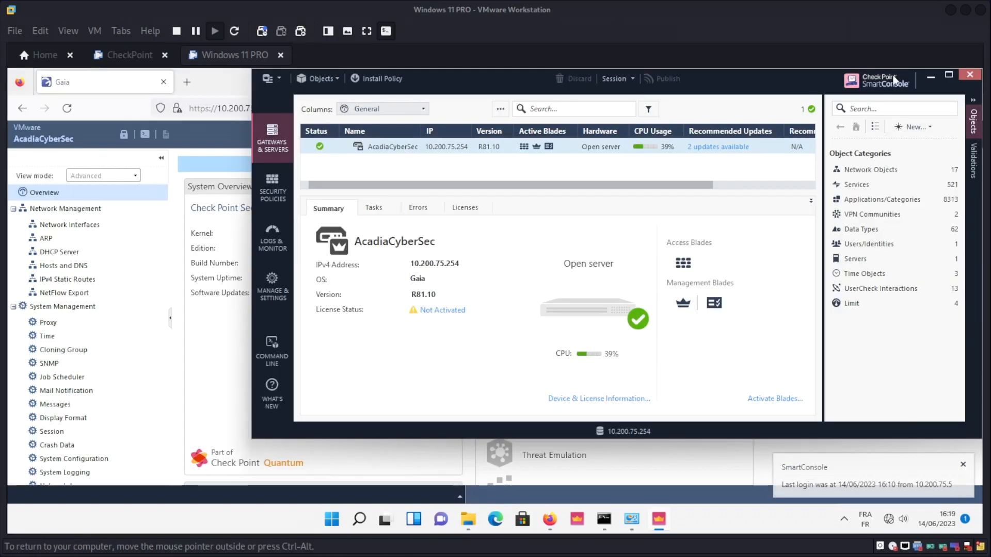
pyautogui.click(949, 79)
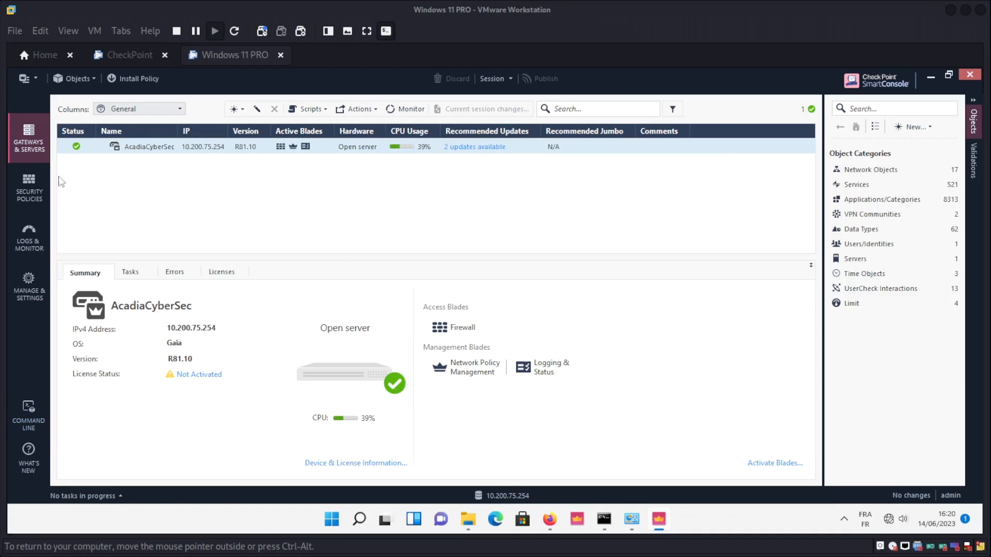
# Open Security Policies to show the Access Control policy with only the Cleanup rule.
pyautogui.click(29, 184)
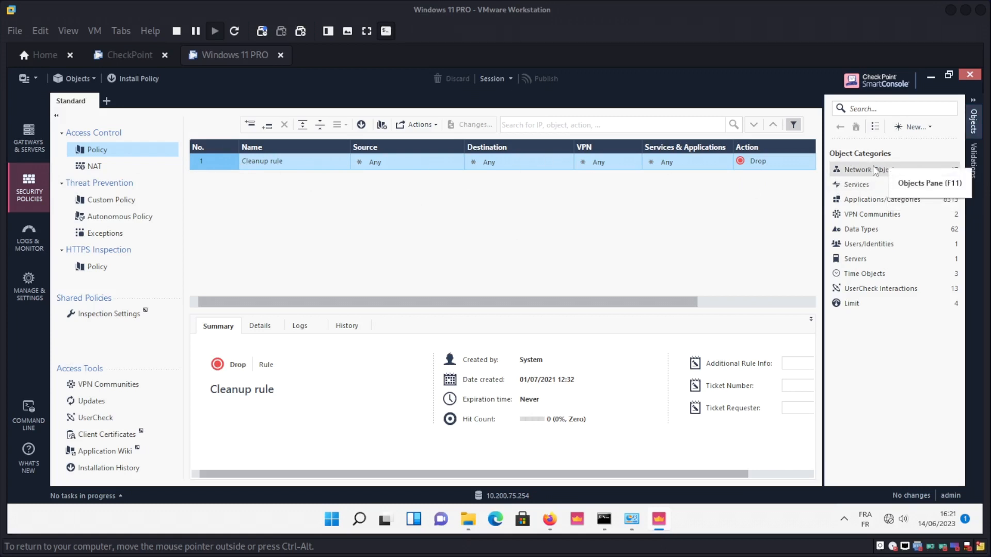
# Choose Network from the Objects pane's New > More menu to open a blank New Network dialog.
pyautogui.click(932, 128)
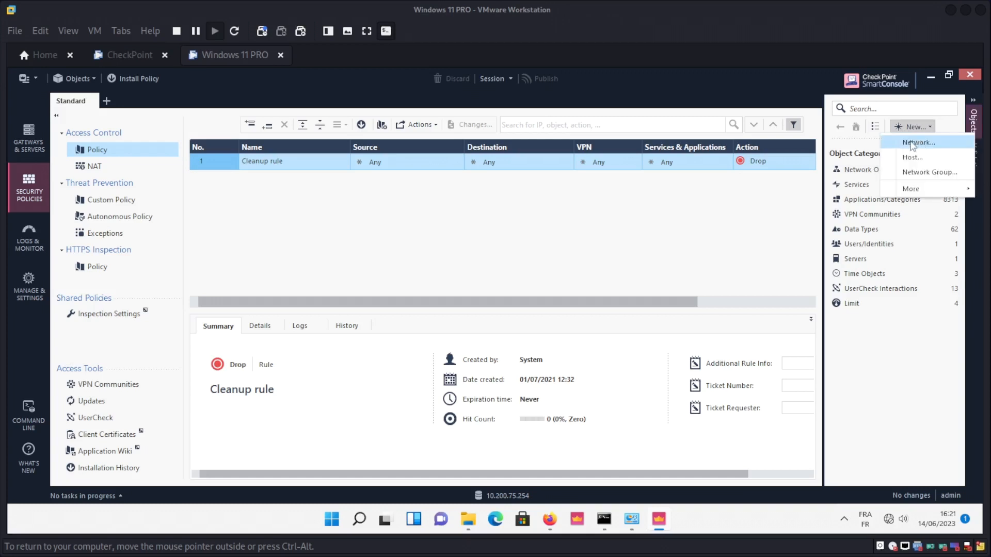
pyautogui.click(959, 187)
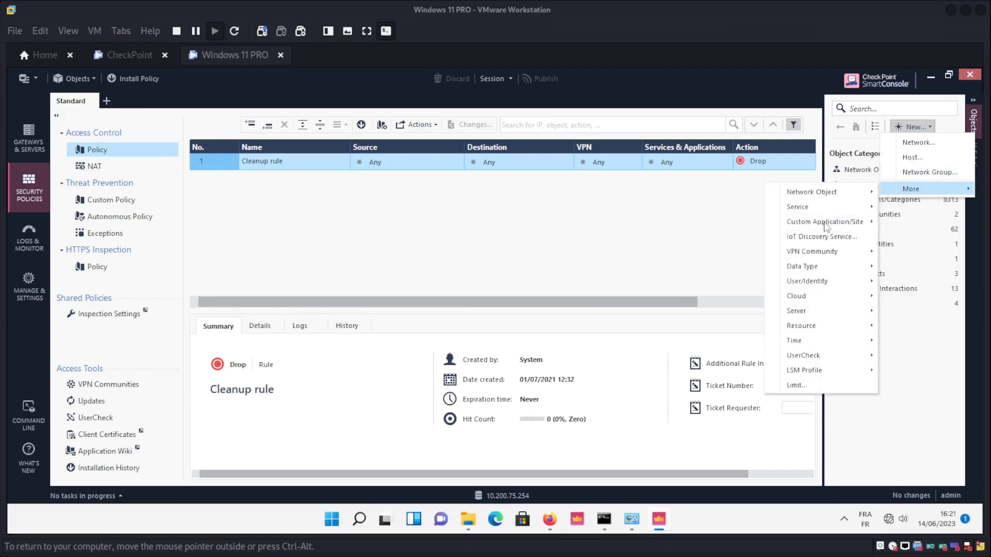
pyautogui.moveTo(809, 194)
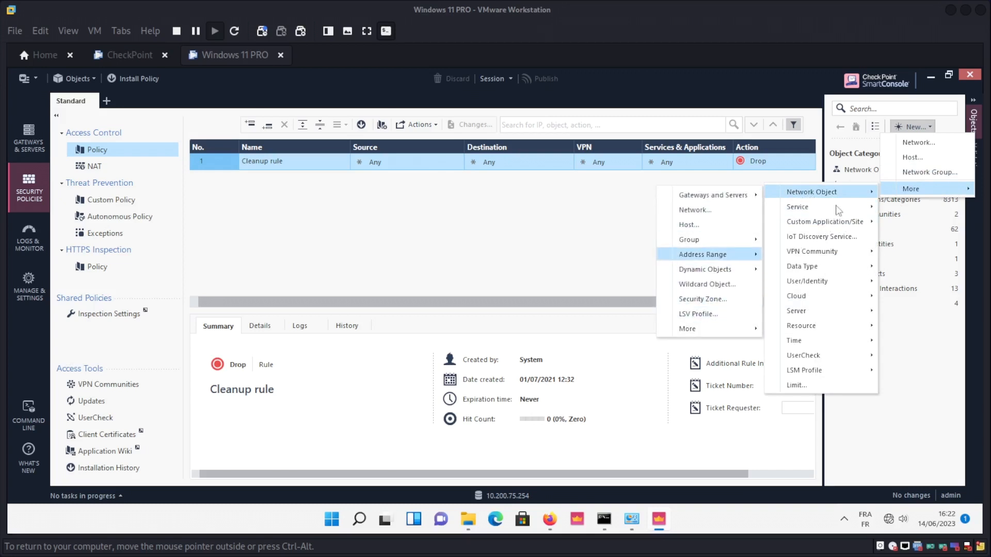
pyautogui.moveTo(841, 207)
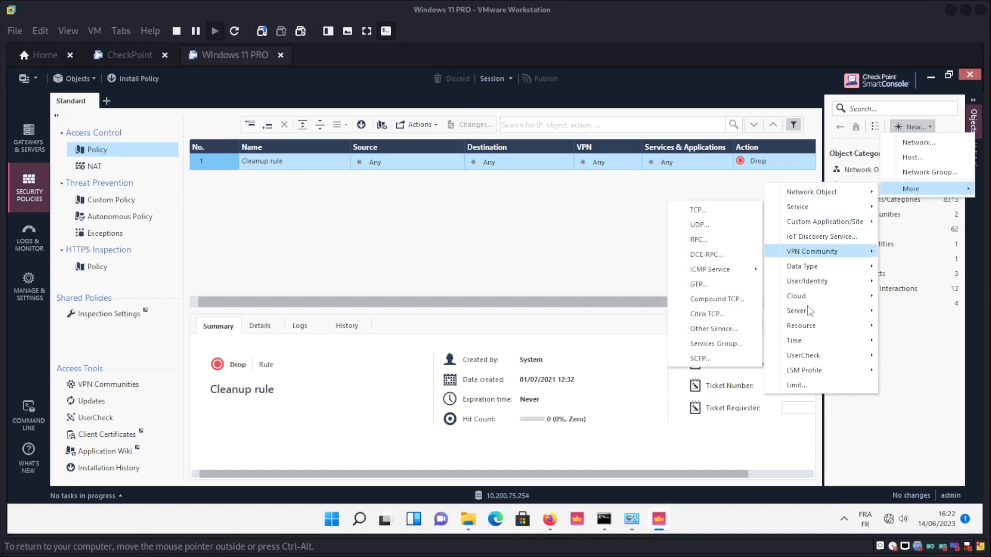
pyautogui.moveTo(814, 302)
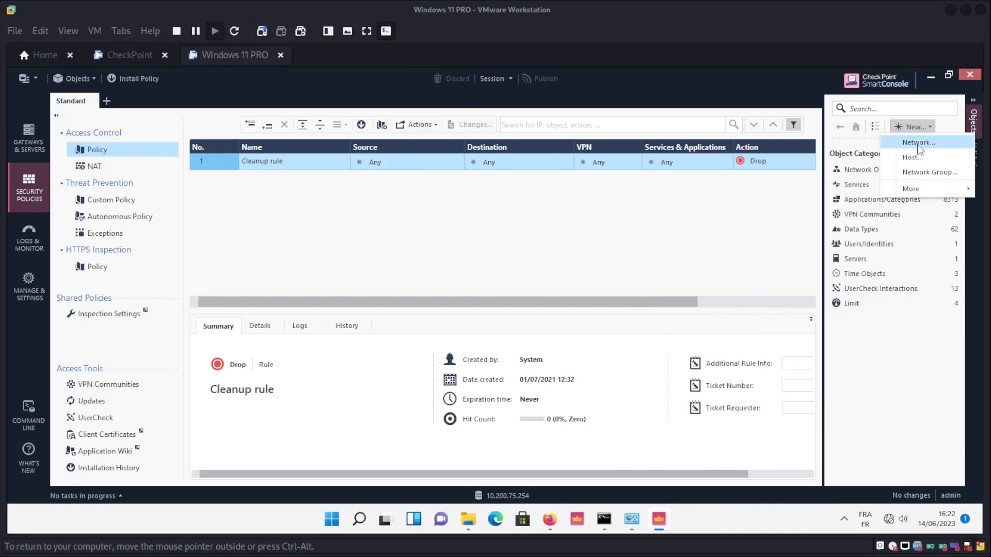
pyautogui.click(917, 143)
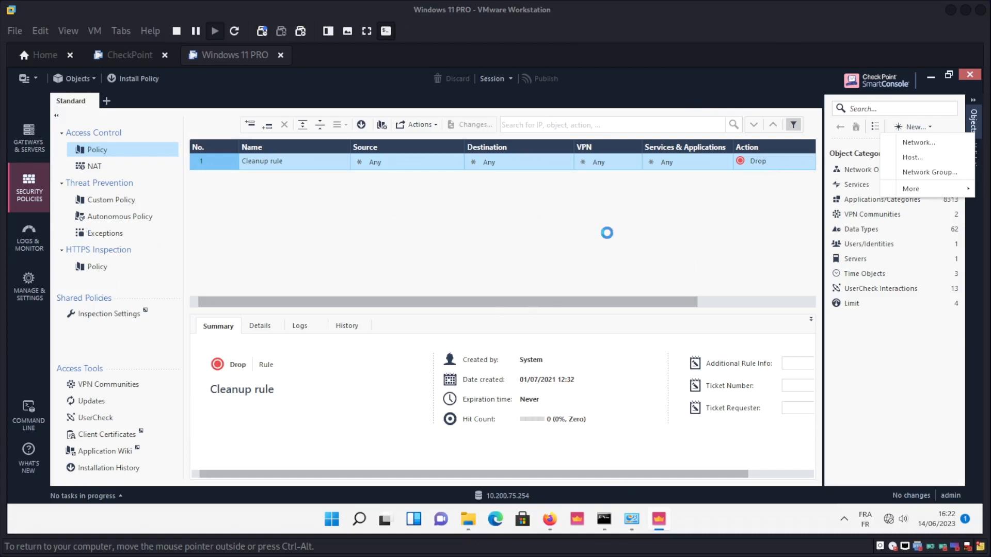
pyautogui.hotkey('ctrl', 'alt')
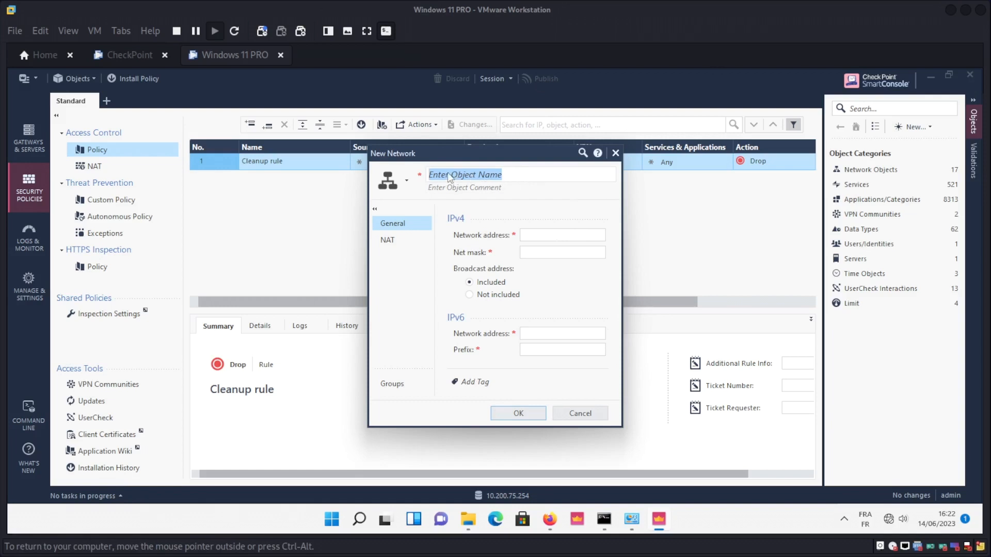
# Name the network LAN-AcadiaCyberSec, comment 'LAN vers Internet', address 10.200.75.0, mask 255.255.255.0.
pyautogui.write('LAN-AcadiaCyberSec')
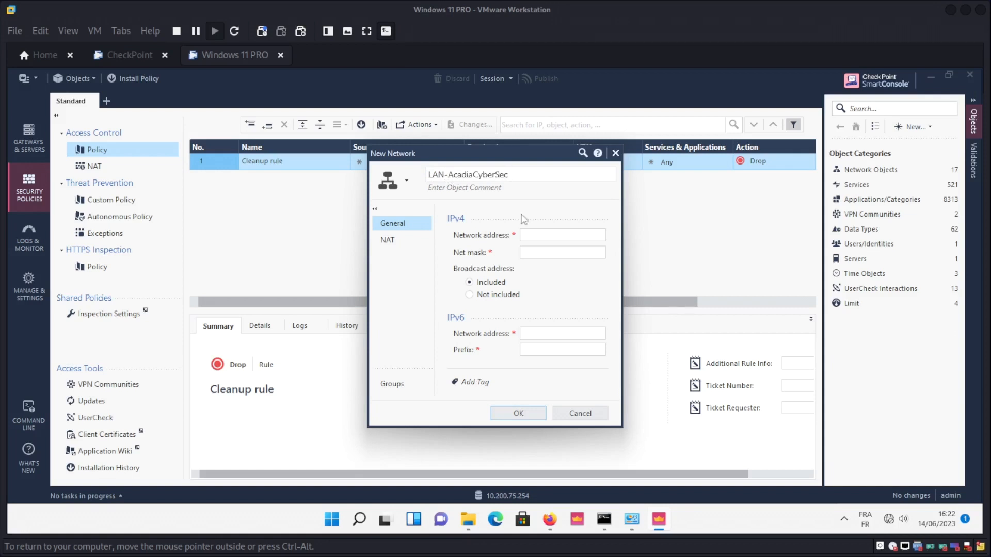
pyautogui.click(454, 192)
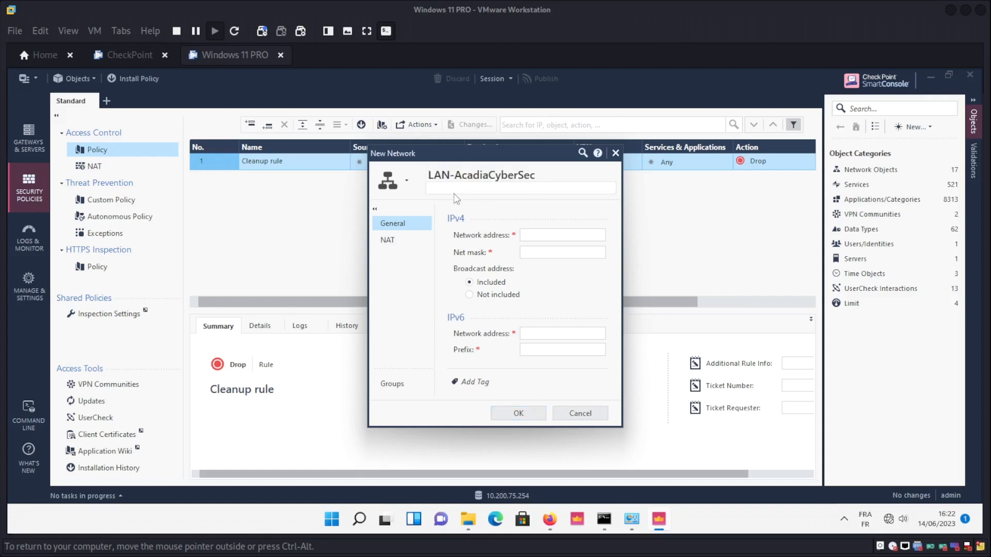
pyautogui.write('LAN vers Internet')
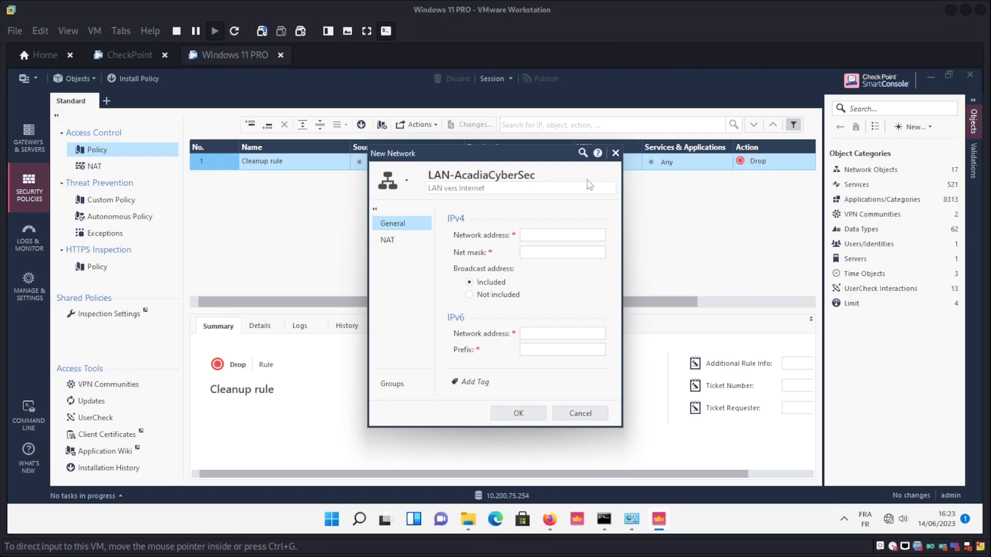
pyautogui.click(537, 236)
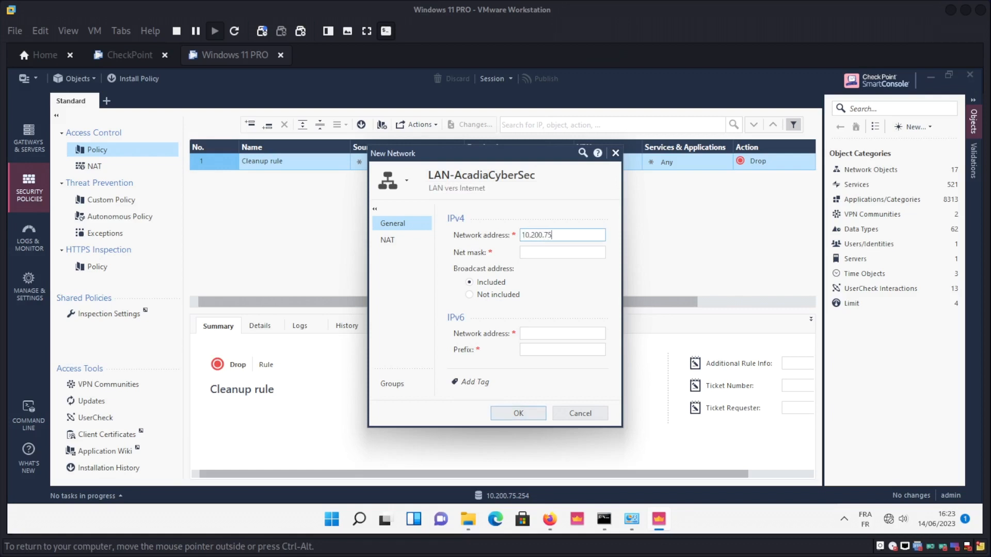
pyautogui.click(545, 253)
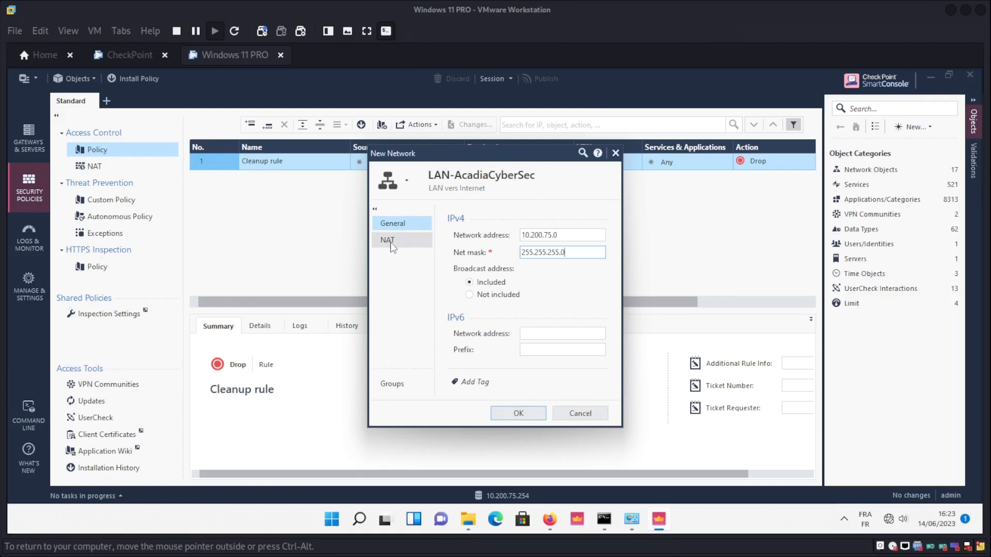
# Enable automatic Hide NAT behind the gateway for LAN-AcadiaCyberSec and save the object.
pyautogui.click(417, 243)
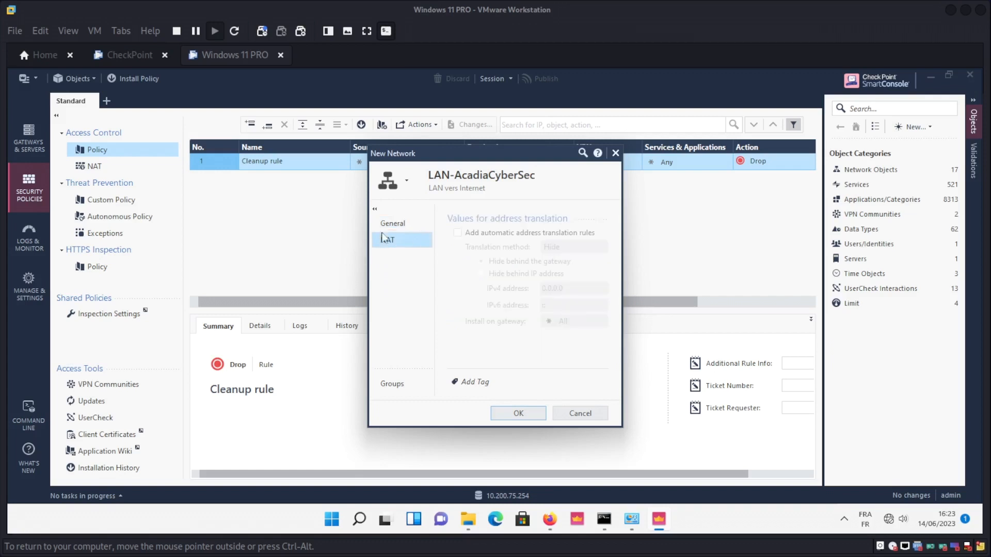
pyautogui.click(458, 233)
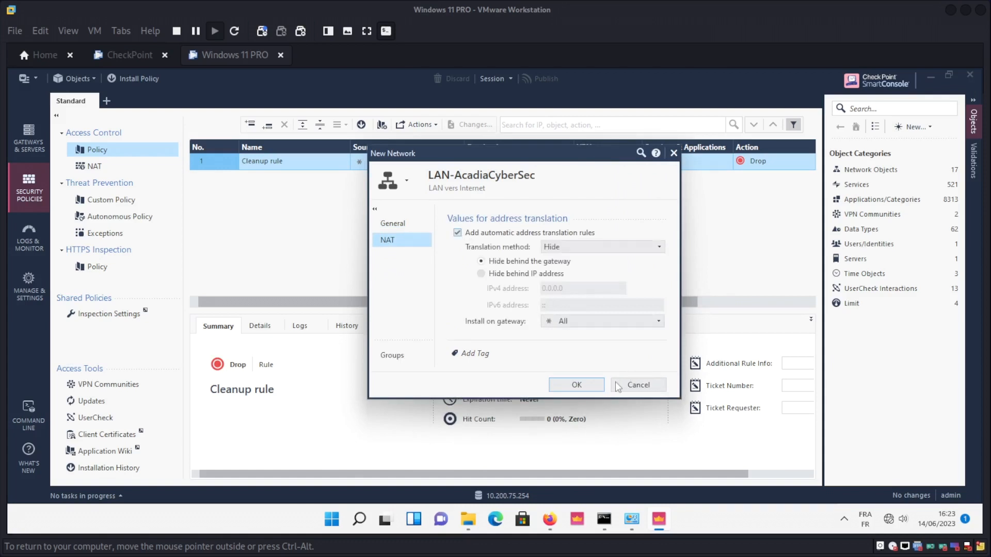
pyautogui.click(583, 385)
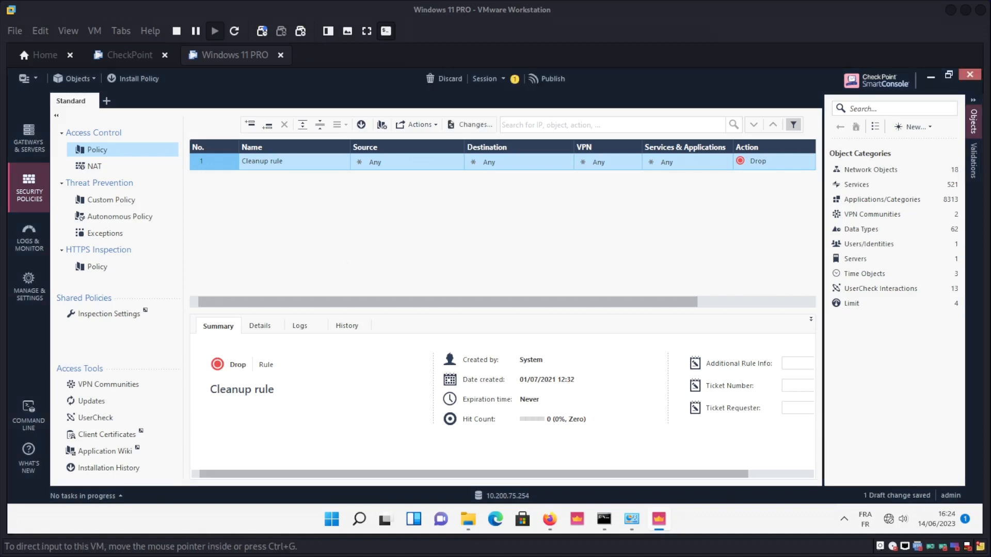
# List Network Objects > Networks and select LAN-AcadiaCyberSec to view its 10.200.75.0/255.255.255.0 details.
pyautogui.click(888, 176)
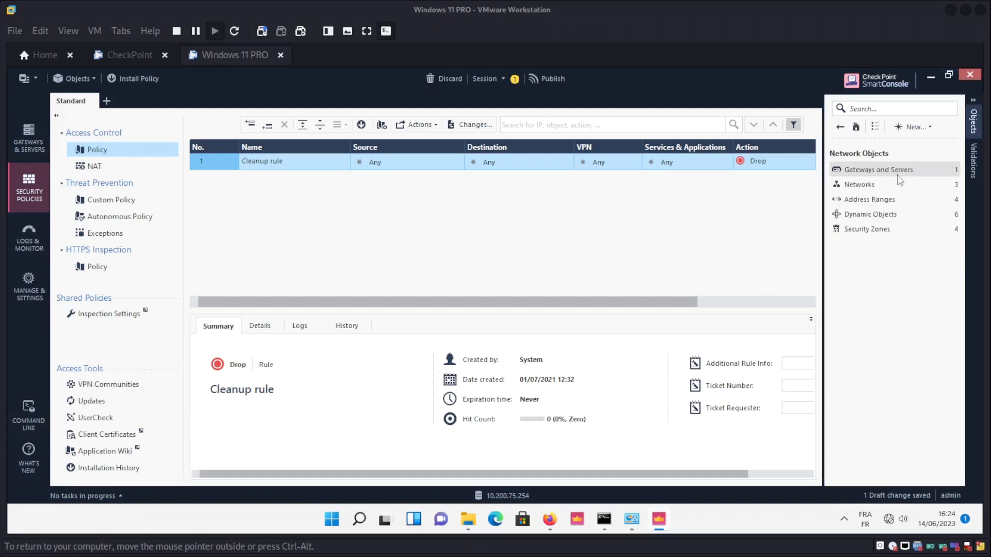
pyautogui.click(860, 184)
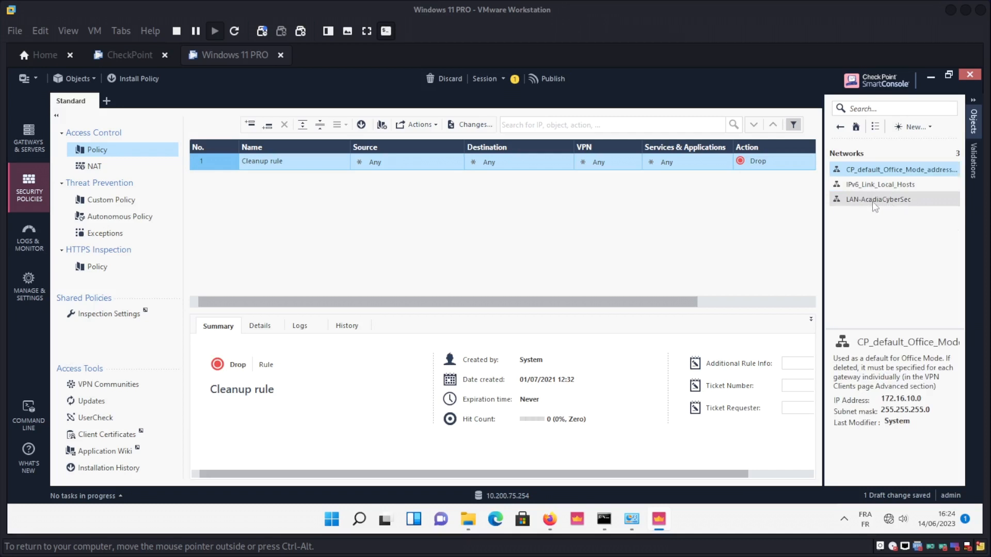
pyautogui.click(871, 198)
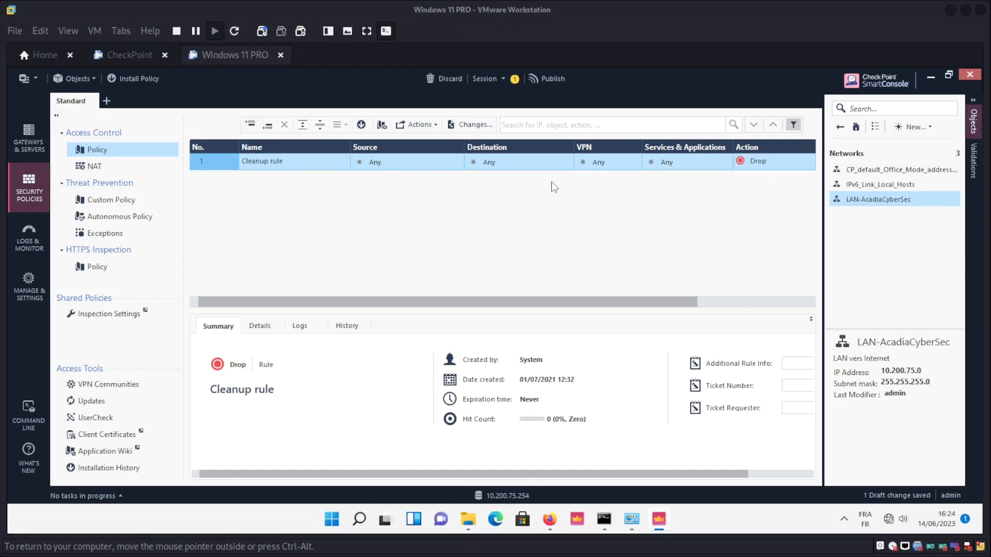
# Insert rule 1 above Cleanup: source LAN-AcadiaCyberSec, destination Any, services Any, action Accept.
pyautogui.click(252, 127)
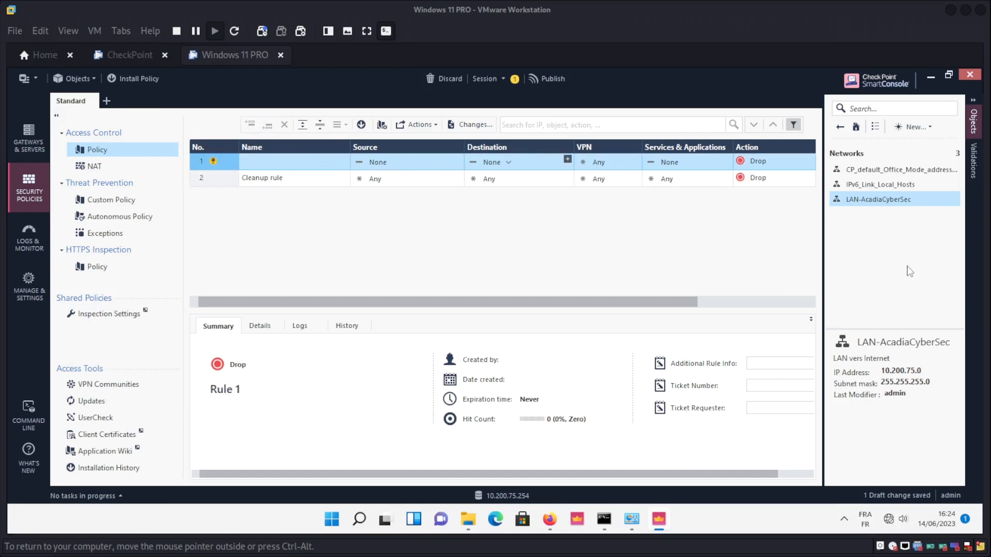
pyautogui.moveTo(872, 195); pyautogui.dragTo(400, 160)
pyautogui.click(472, 161)
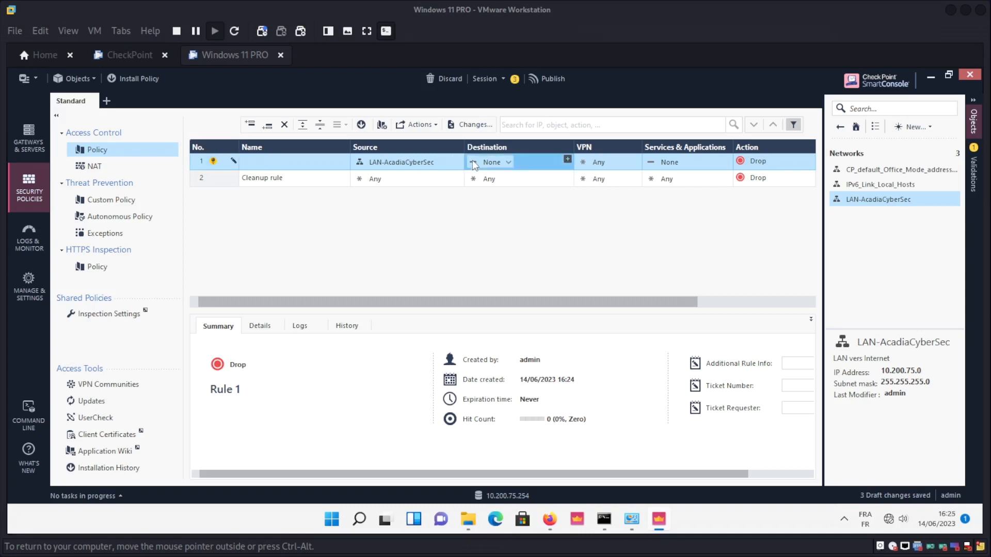
pyautogui.click(509, 162)
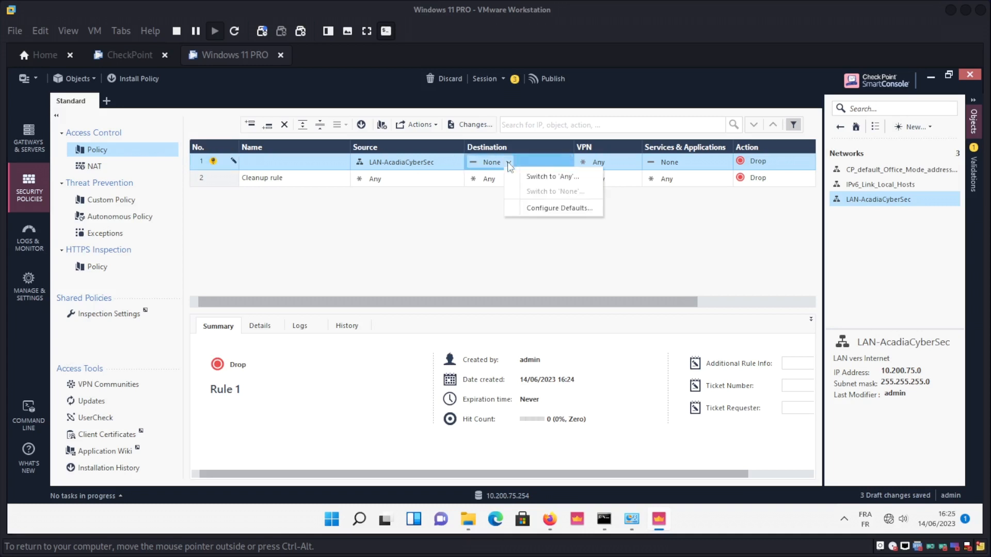
pyautogui.click(538, 178)
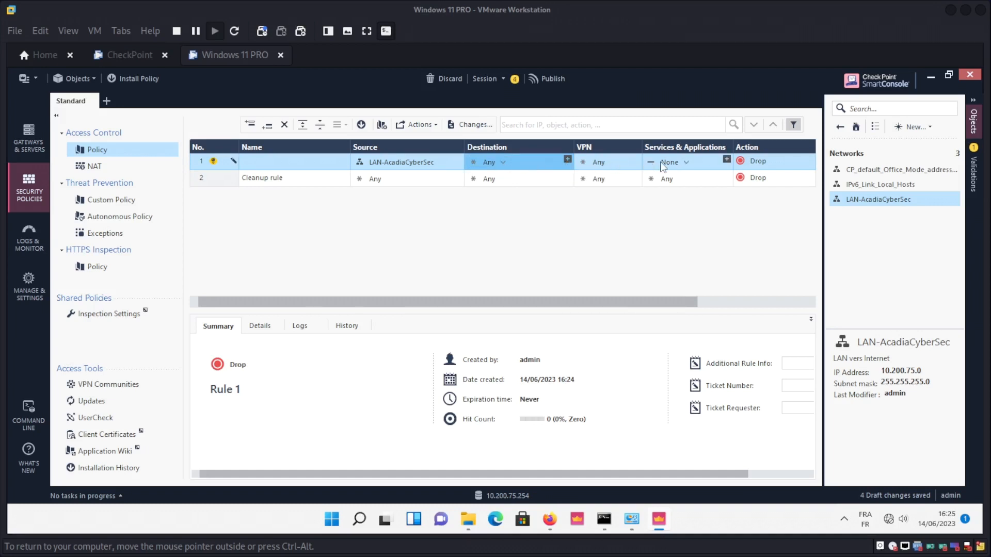
pyautogui.click(684, 162)
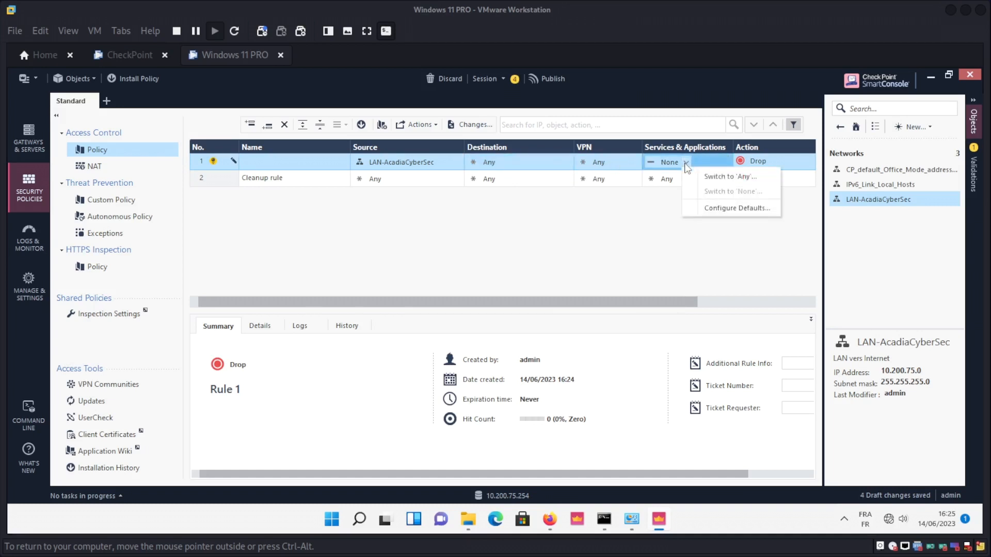
pyautogui.click(711, 177)
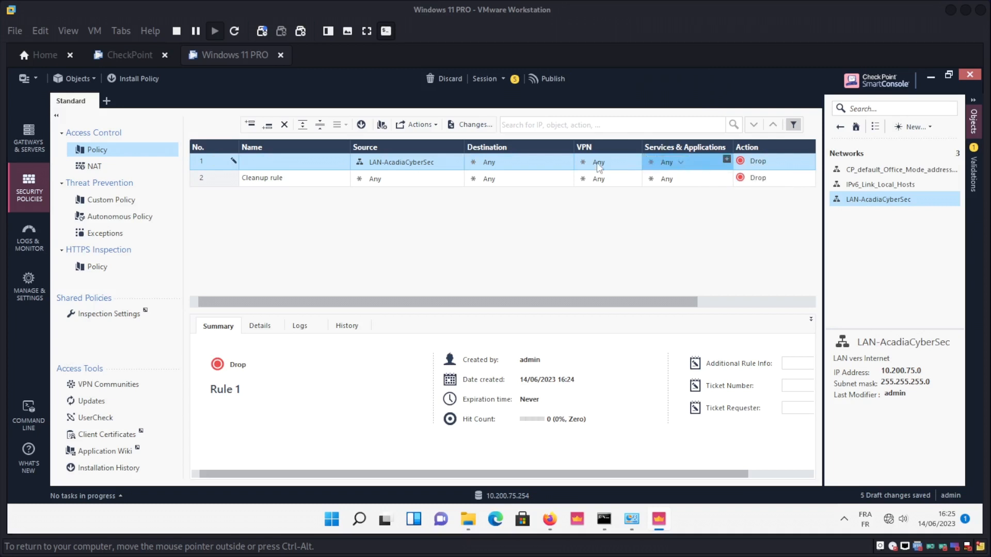
pyautogui.click(759, 162)
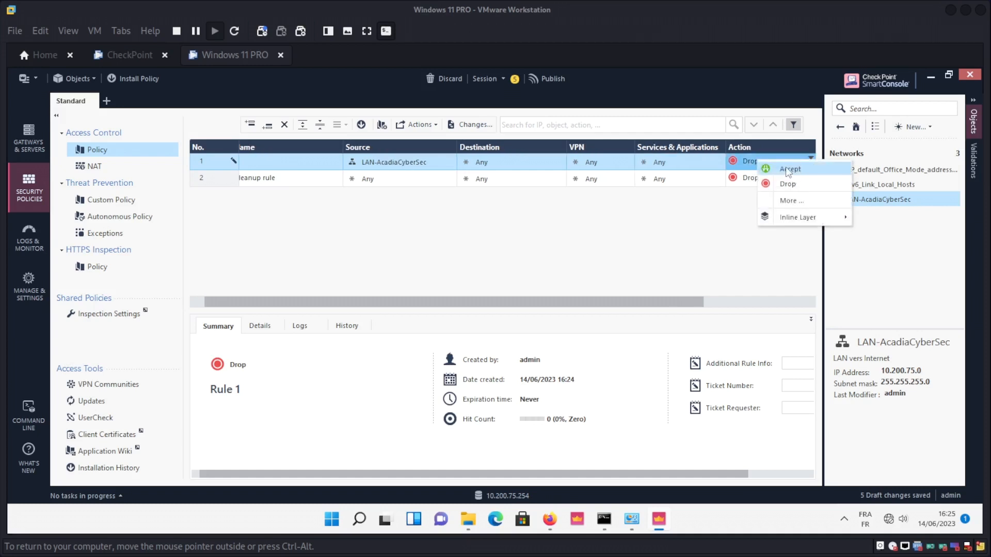
pyautogui.click(787, 170)
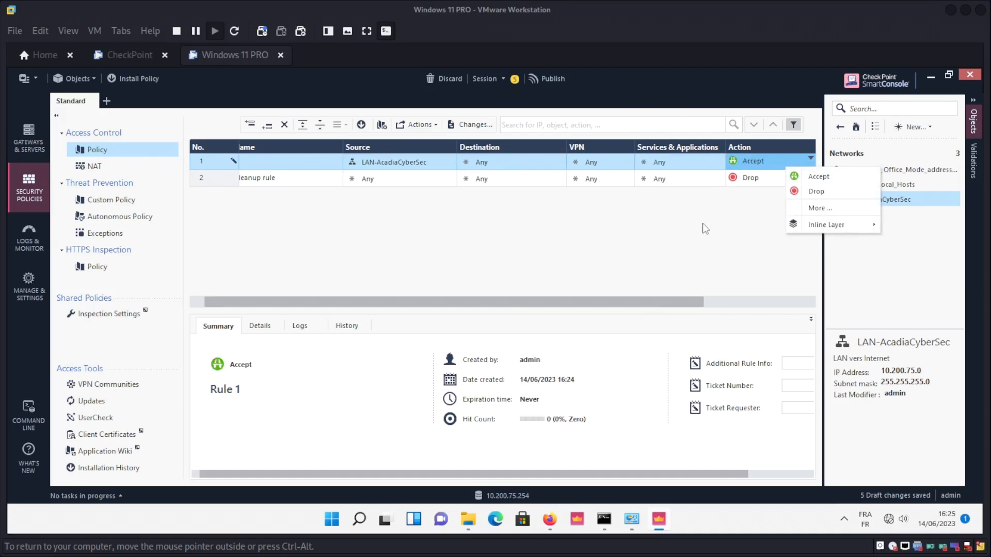
pyautogui.click(775, 193)
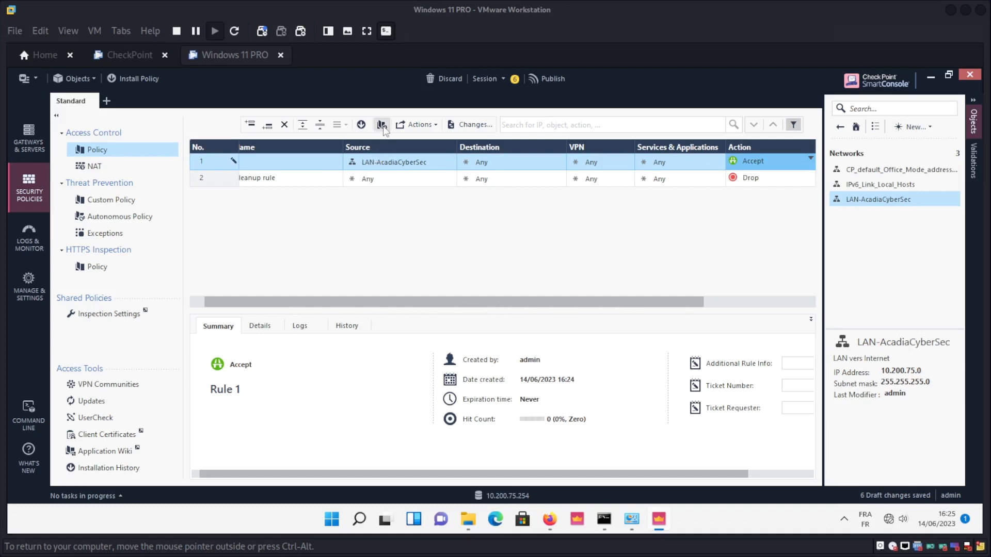
# Verify the access policy, then publish the six draft changes with Publish & Verify.
pyautogui.click(436, 125)
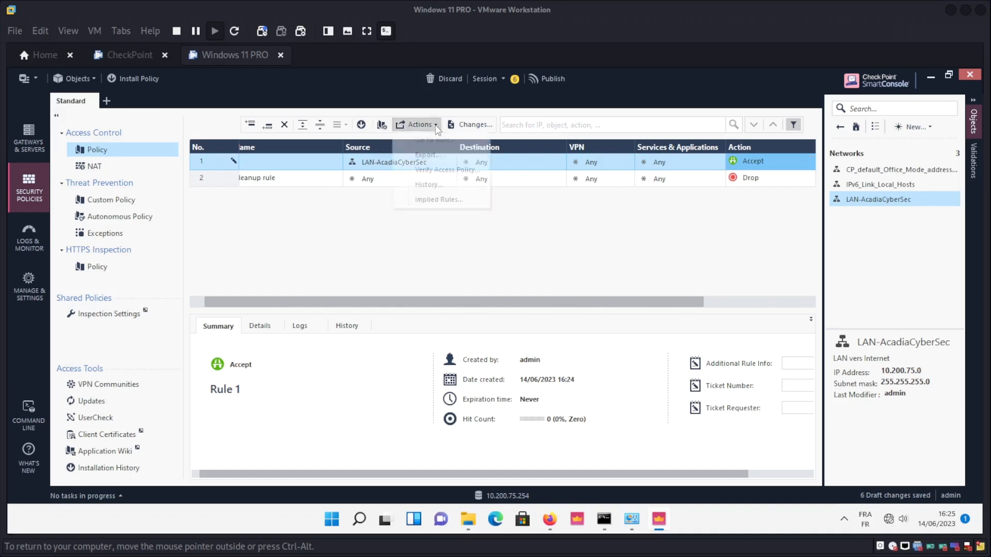
pyautogui.click(443, 171)
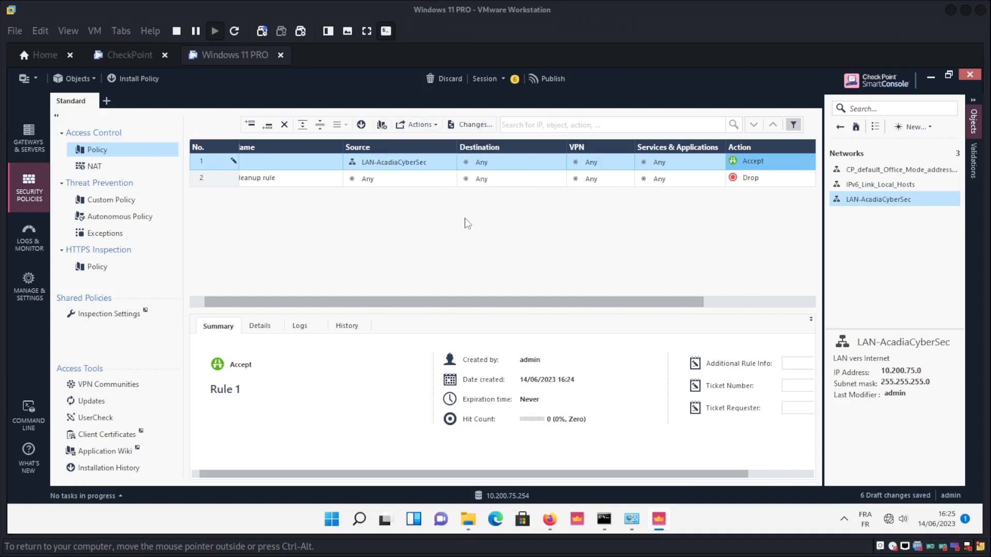
pyautogui.hotkey('ctrl', 's')
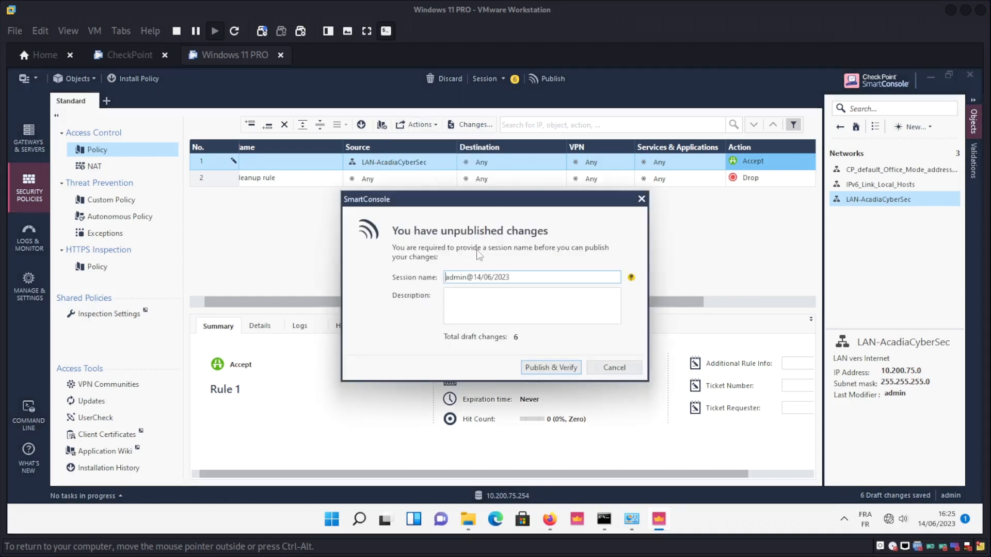
pyautogui.click(555, 368)
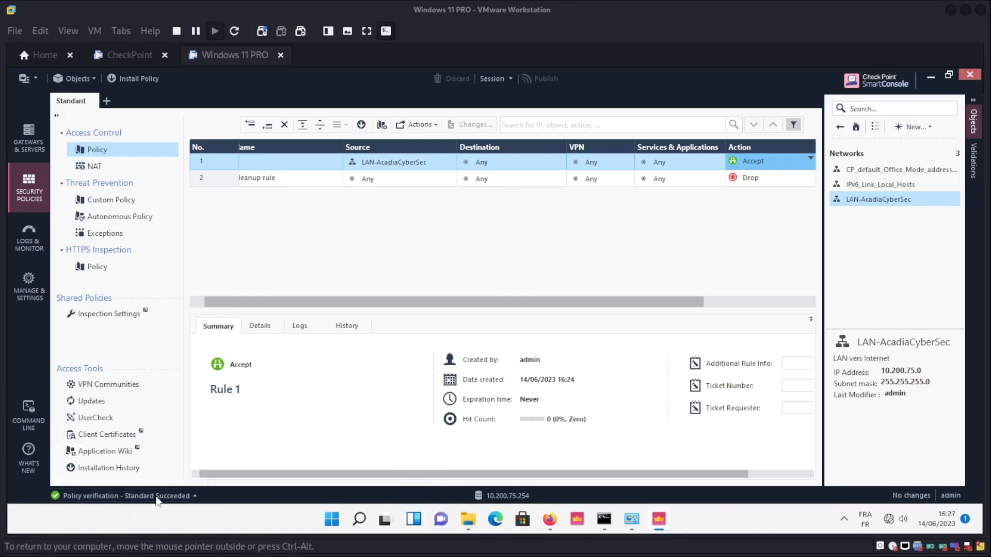
# Install the Standard policy on the gateway.
pyautogui.click(361, 125)
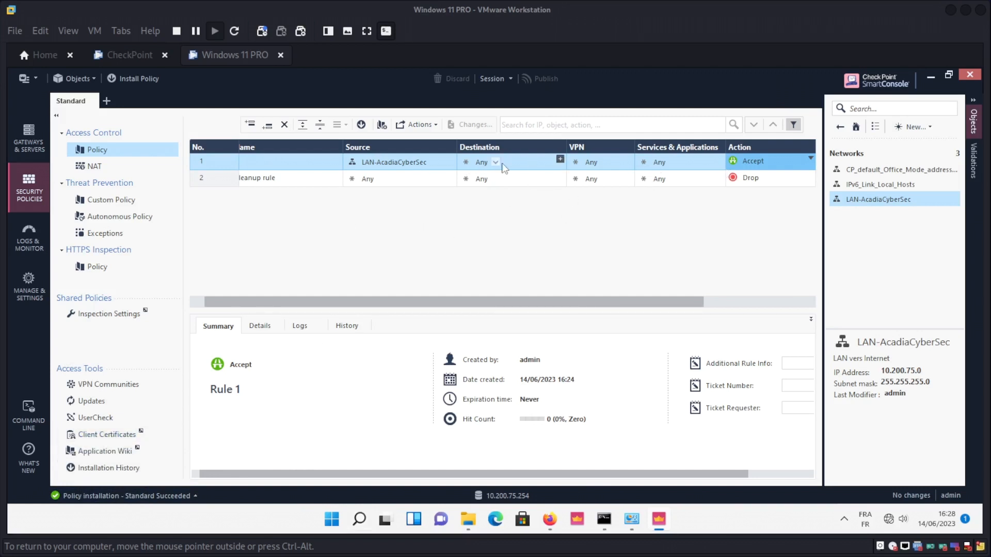
# Rerun ping 8.8.8.8 in Command Prompt to confirm replies now come back.
pyautogui.click(604, 520)
pyautogui.click(420, 333)
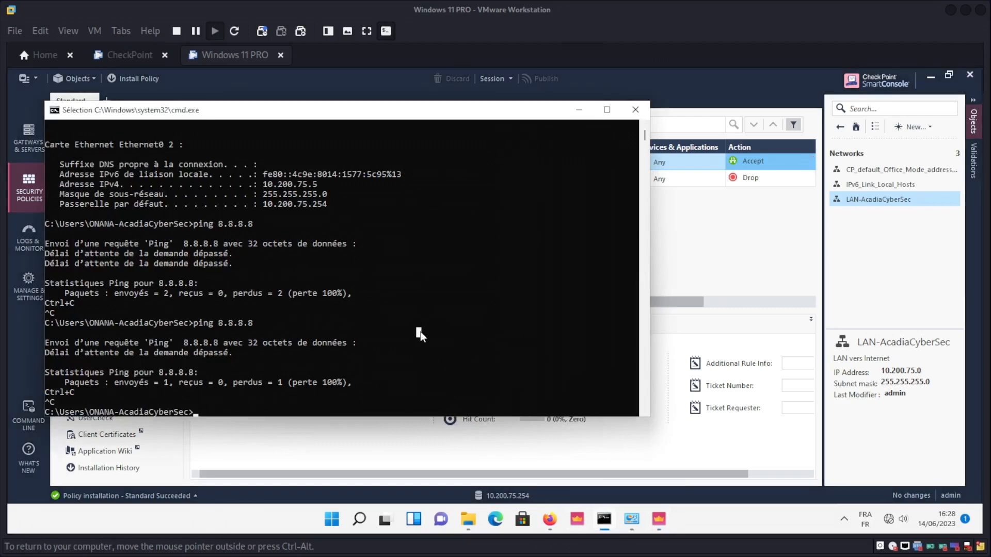
pyautogui.press('Up')
pyautogui.press('Return')
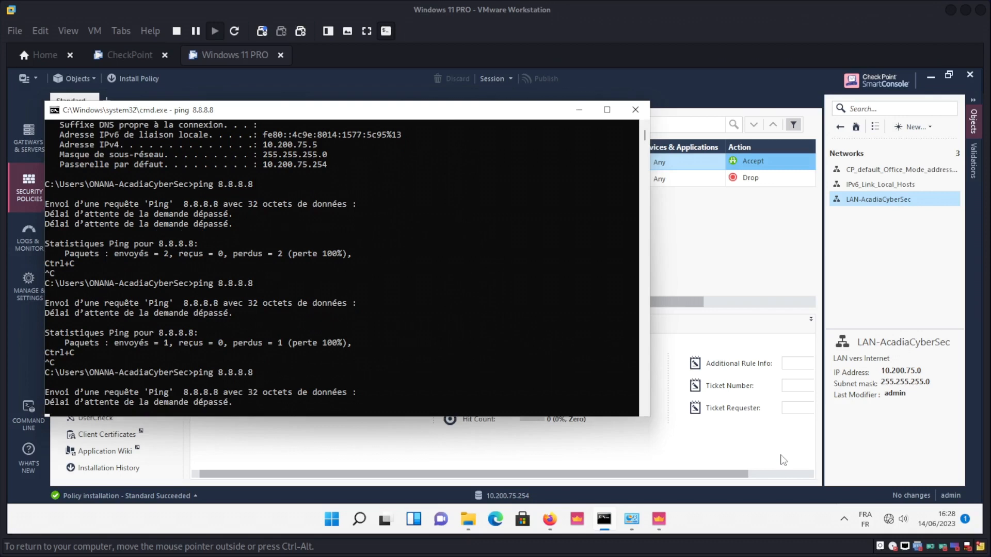
pyautogui.click(580, 110)
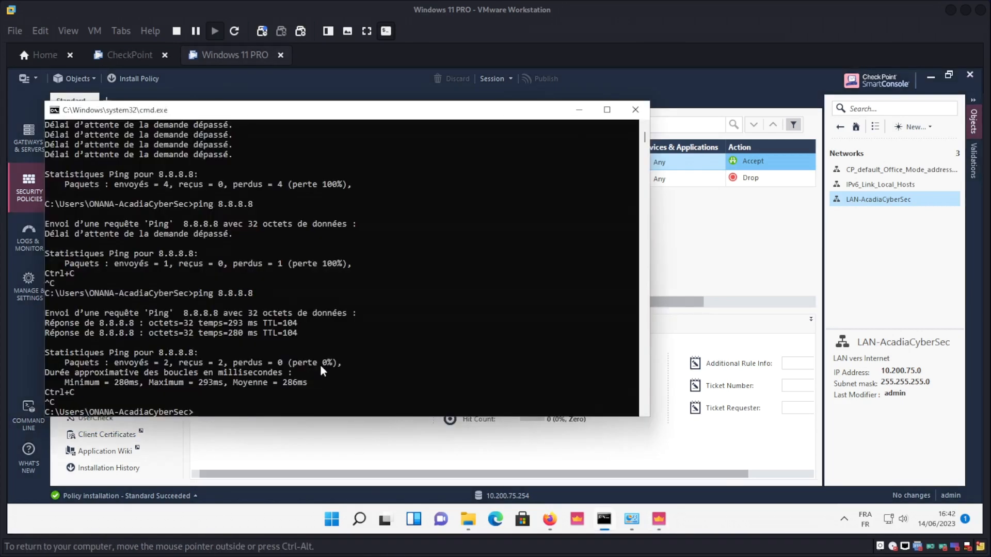
pyautogui.click(320, 365)
pyautogui.press('Escape')
pyautogui.press('Up')
pyautogui.press('Return')
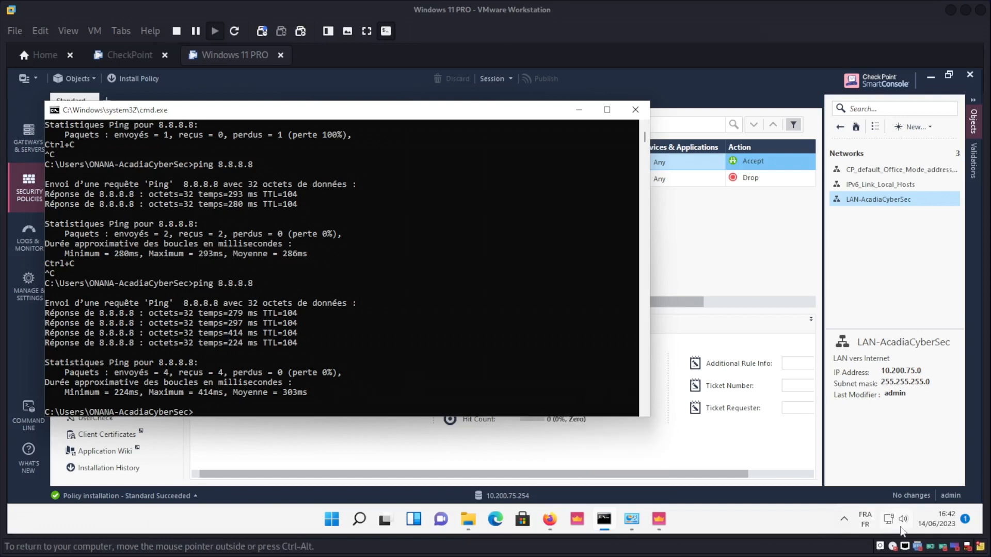
# Ping acadiacybersec.net and confirm replies with 0% loss.
pyautogui.click(389, 334)
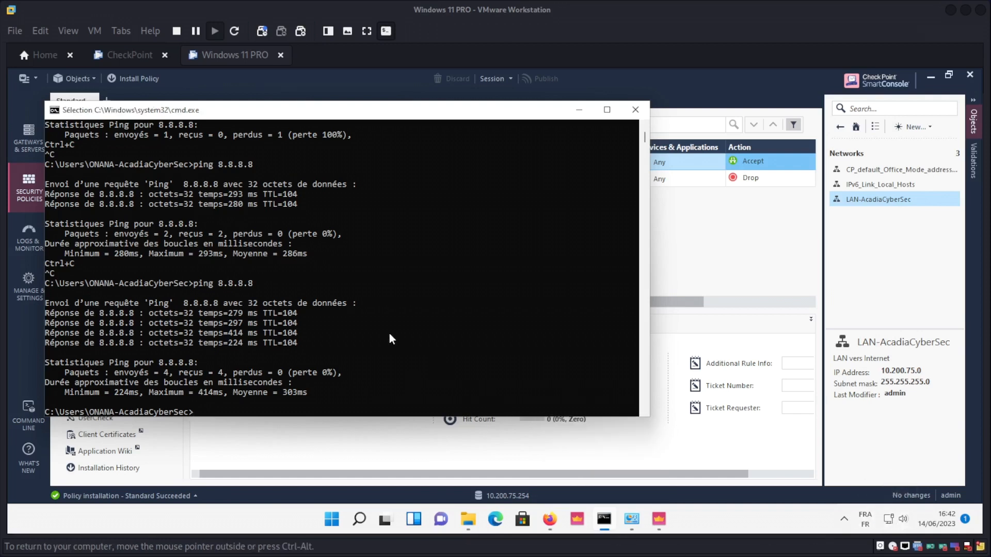
pyautogui.write('ping')
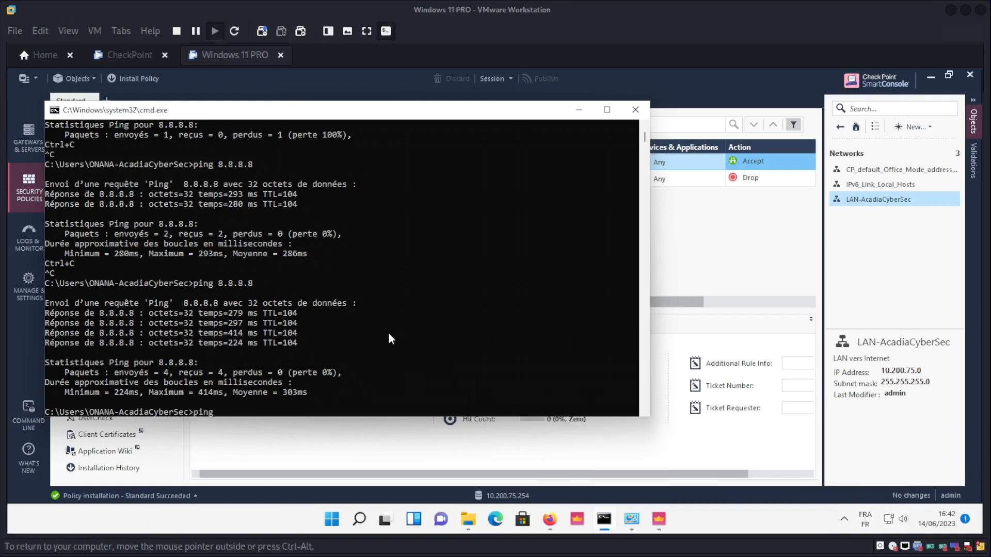
pyautogui.write(' acadiacybersec.net')
pyautogui.press('Return')
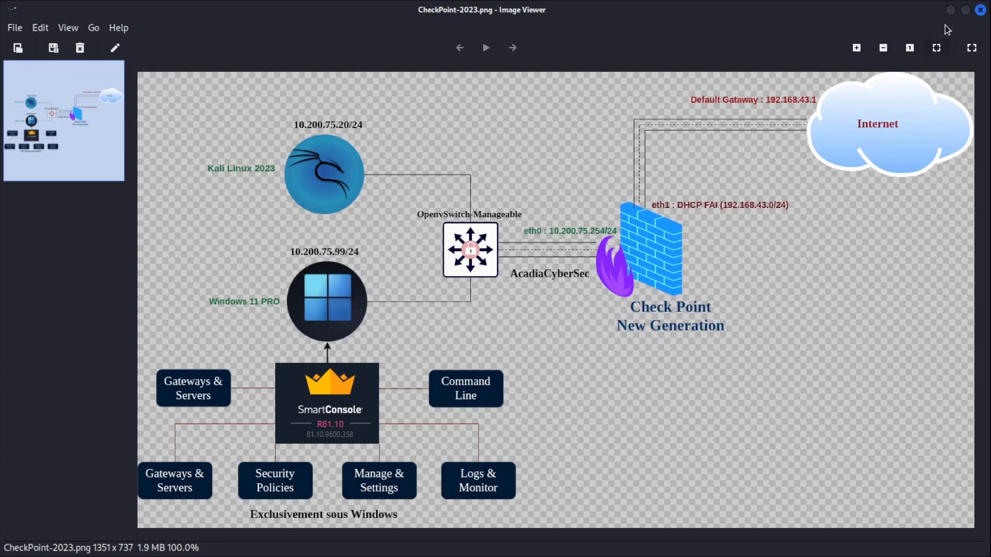
# Display the machine's IP configuration with ipconfig.
pyautogui.click(950, 10)
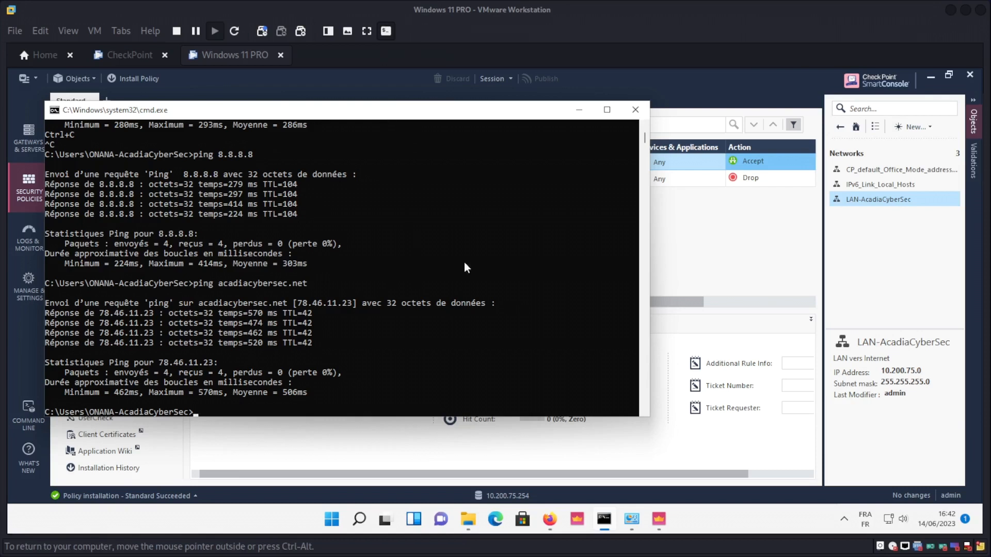
pyautogui.click(308, 343)
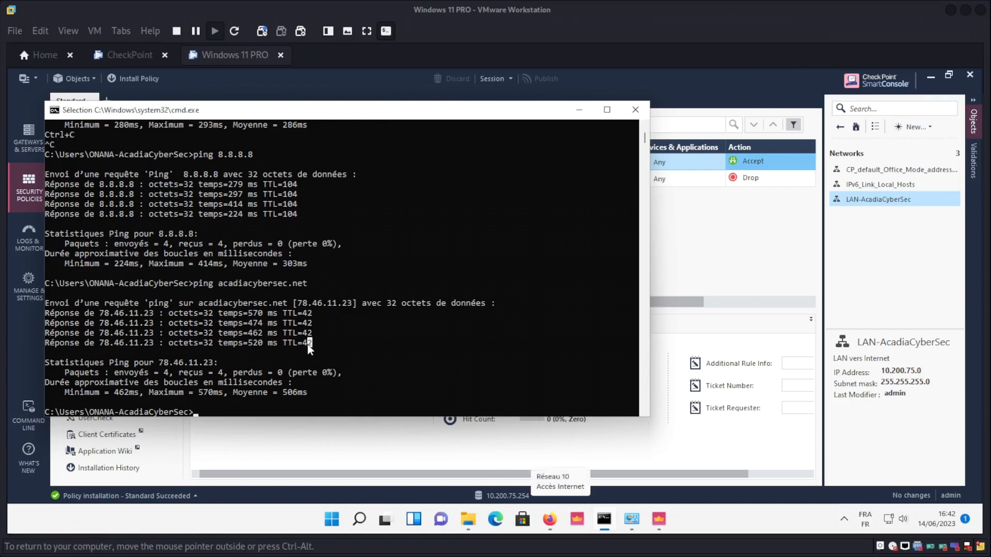
pyautogui.write('ipconfig')
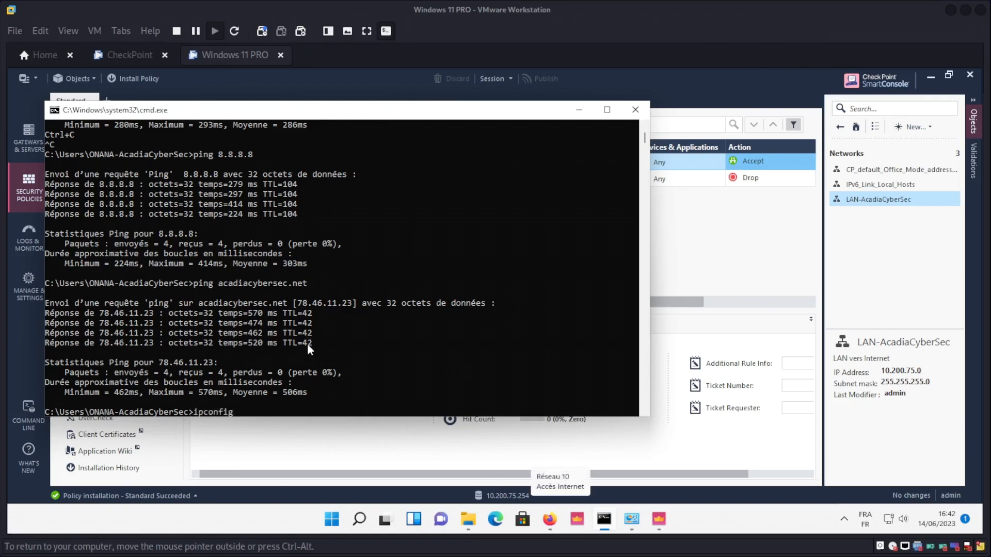
pyautogui.press('Return')
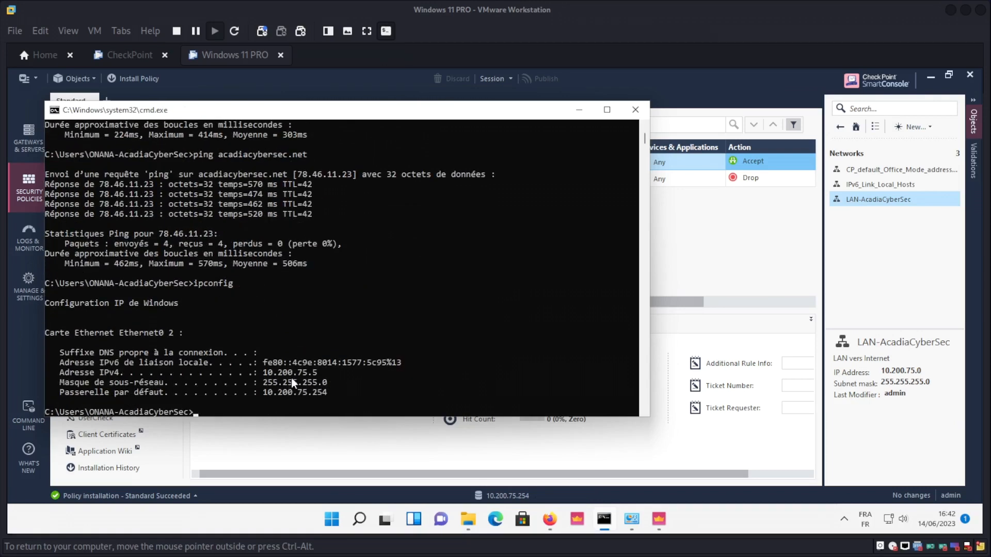
# Trace the route to acadiacybersec.net through 10.200.75.254 and 192.168.43.1, then stop it.
pyautogui.write('tracert acadiacybersec.ne')
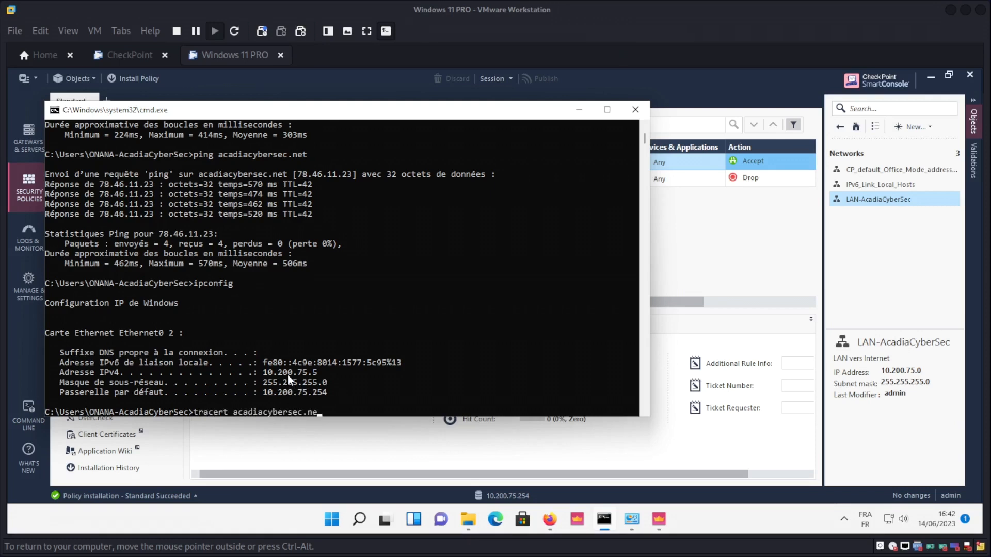
pyautogui.write('t')
pyautogui.press('Return')
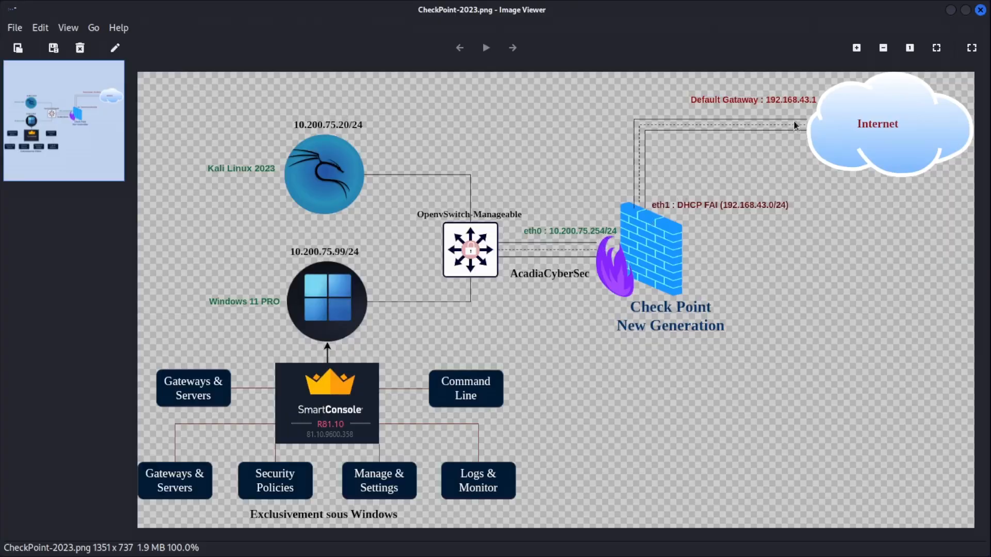
pyautogui.click(953, 10)
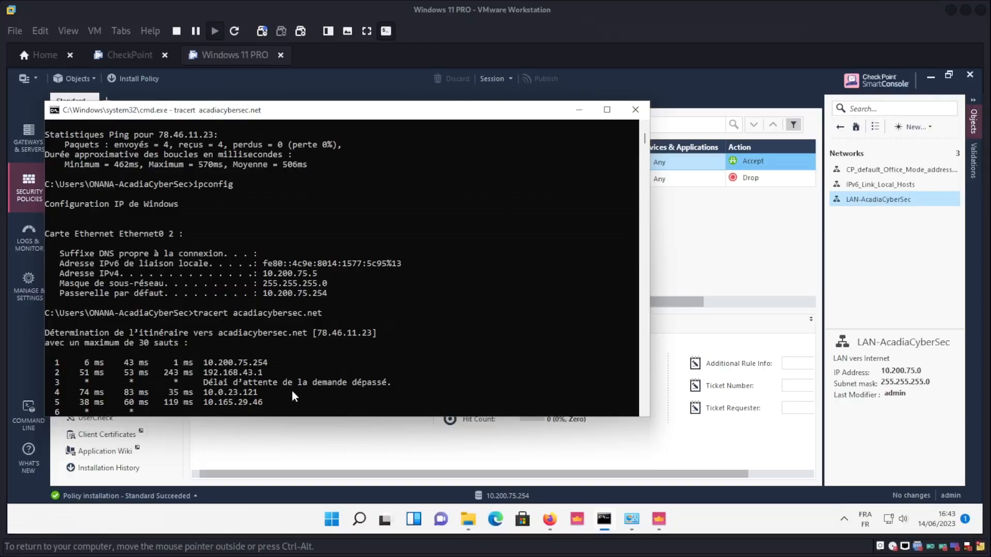
pyautogui.hotkey('ctrl', 'c')
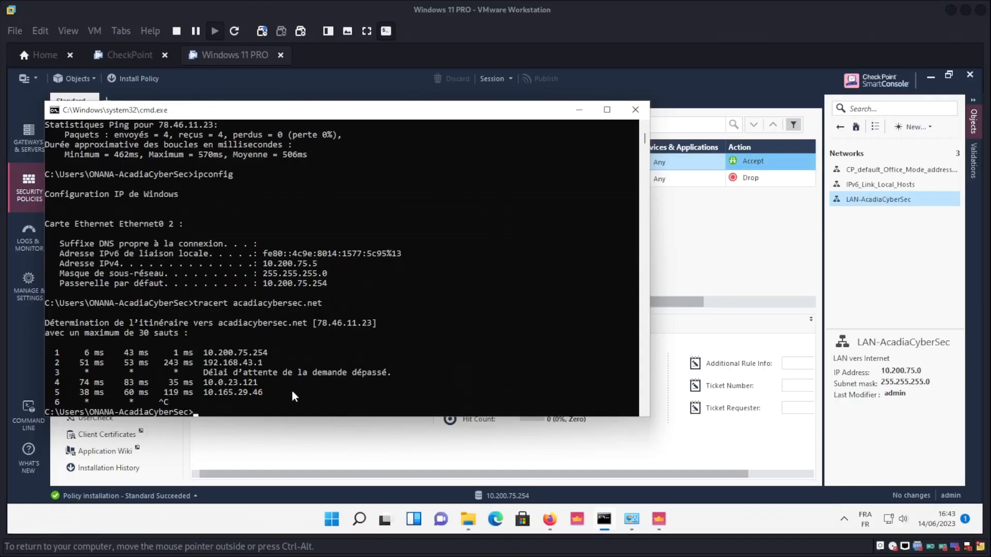
pyautogui.click(579, 110)
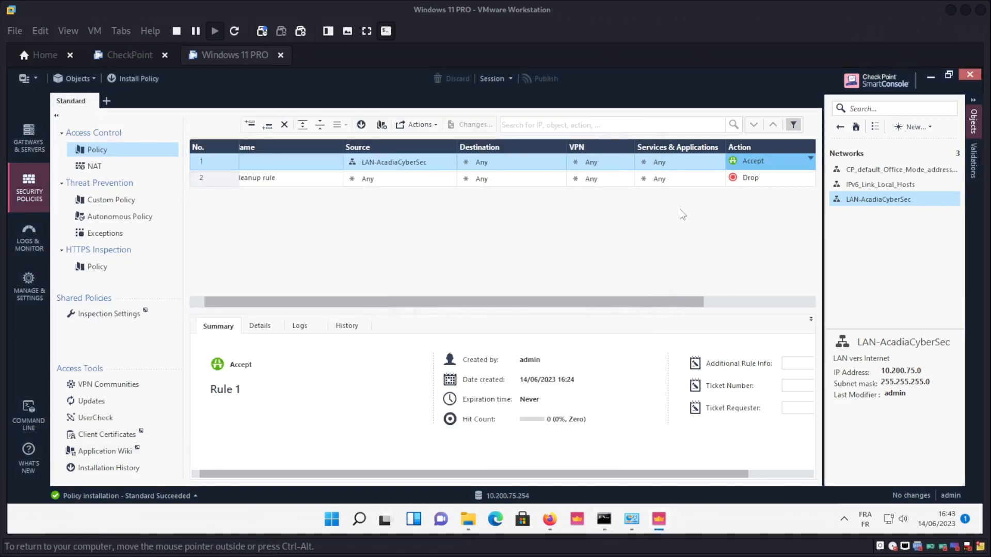
# Bring up the Gaia Portal login page and enter the administrator username.
pyautogui.click(549, 519)
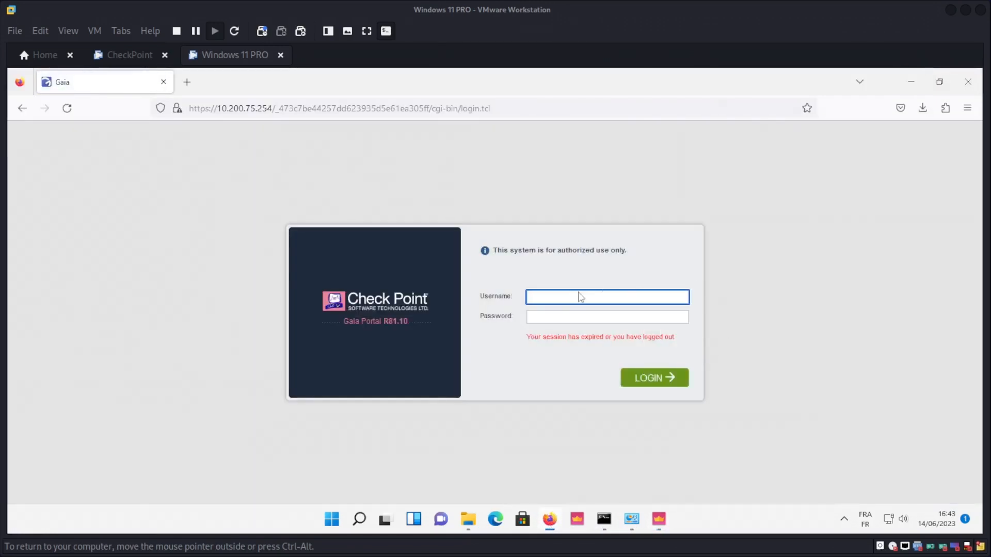
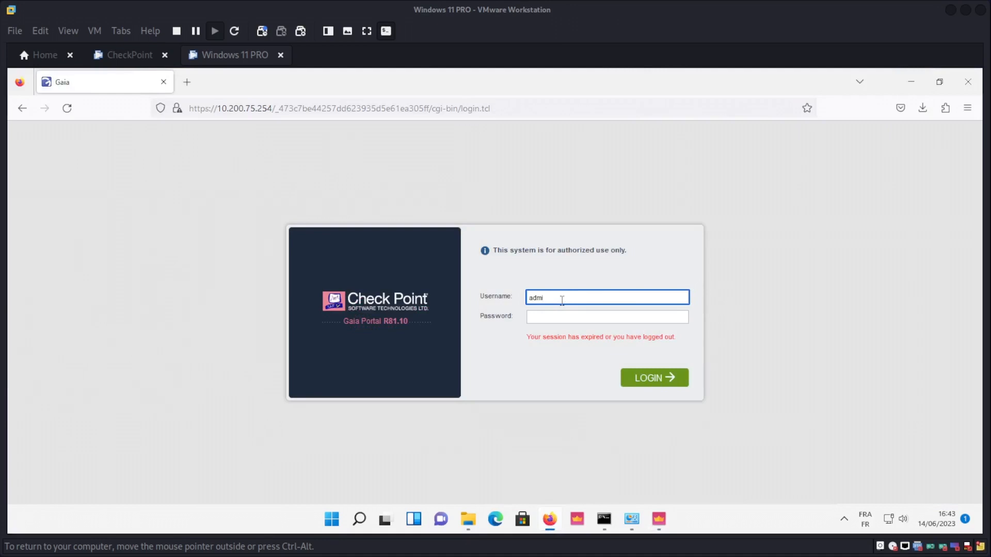
# Correct the administrator username and move between the Gaia login's username and password fields.
pyautogui.press('BackSpace')
pyautogui.click(537, 319)
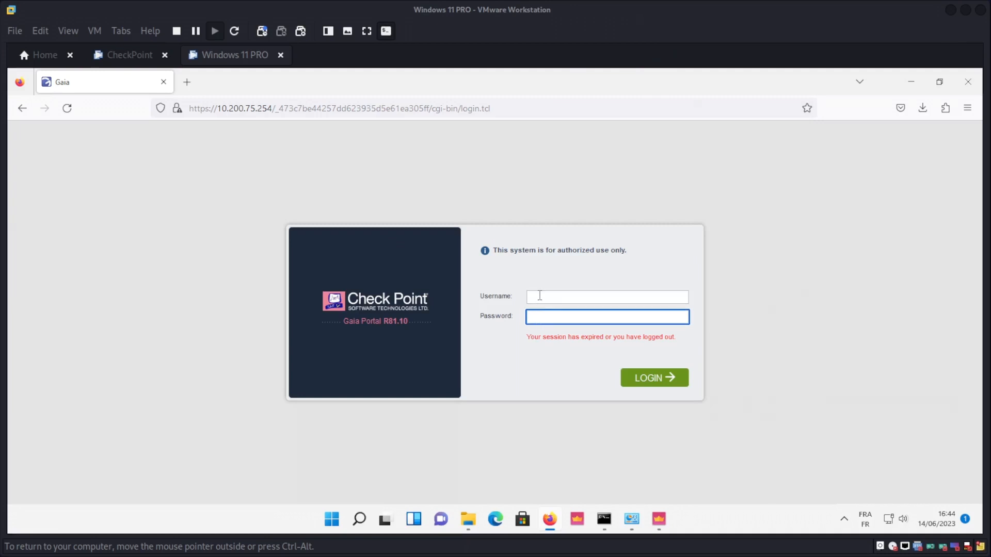
pyautogui.click(540, 296)
pyautogui.click(542, 317)
pyautogui.click(546, 298)
pyautogui.click(550, 317)
pyautogui.click(552, 297)
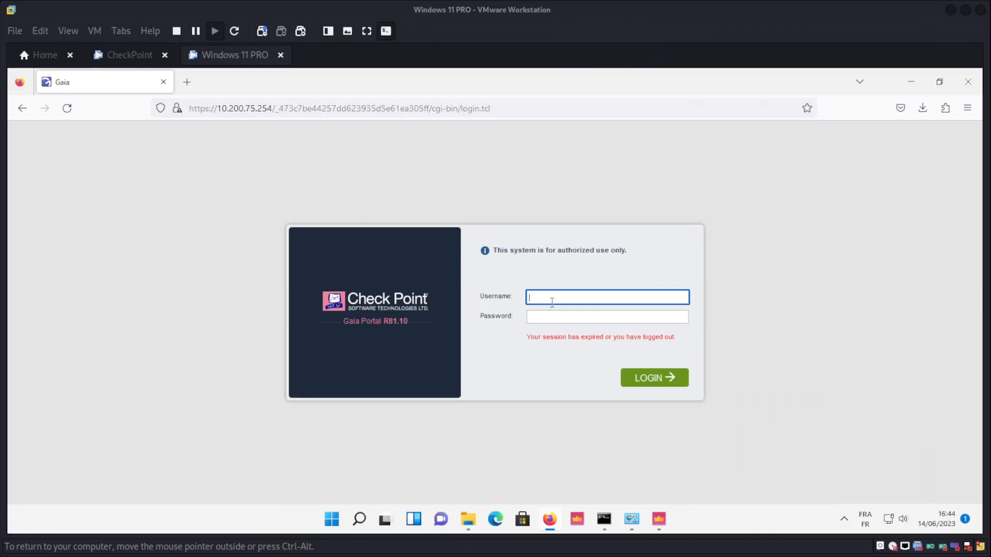
pyautogui.click(552, 318)
pyautogui.click(552, 298)
# Type the login credentials, then minimize Firefox to return to SmartConsole's Security Policies.
pyautogui.click(566, 316)
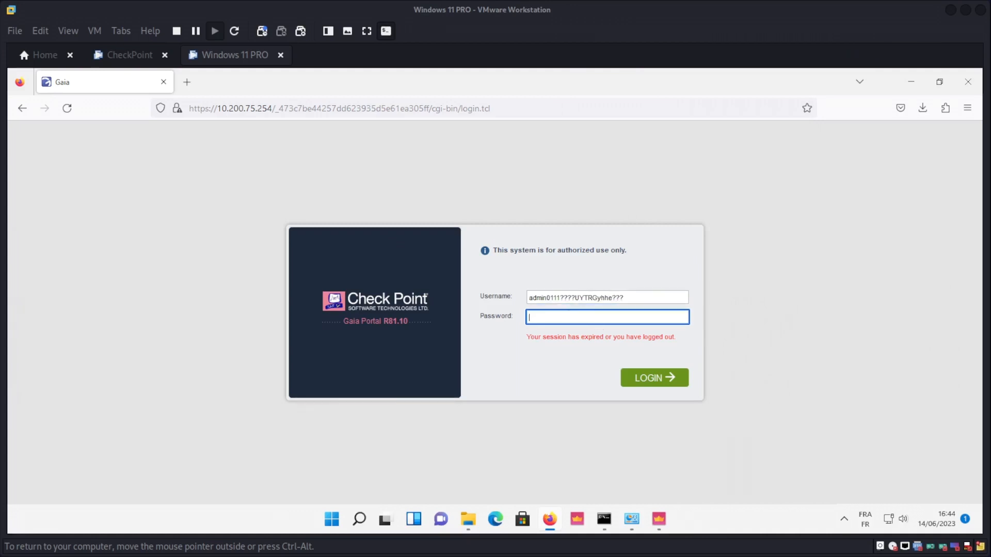
pyautogui.click(919, 88)
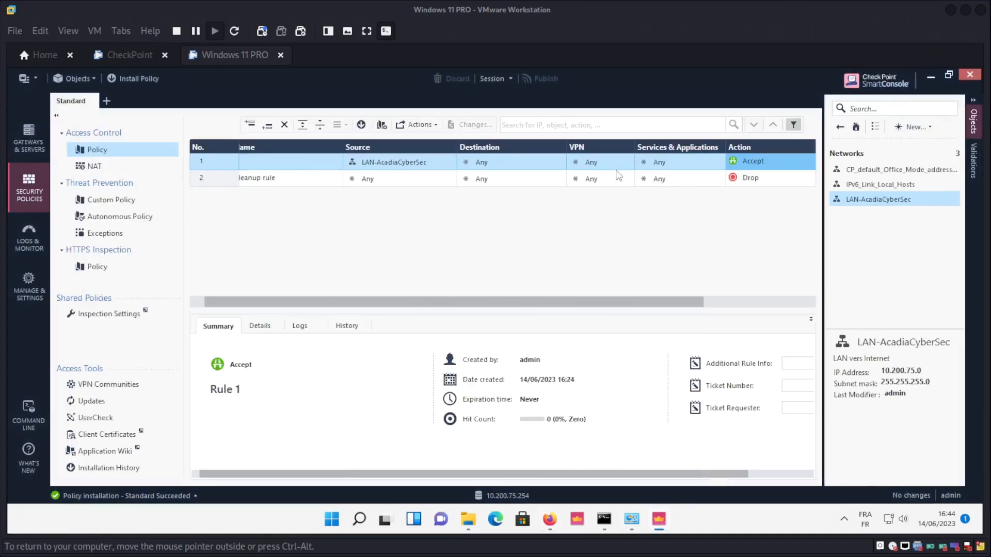